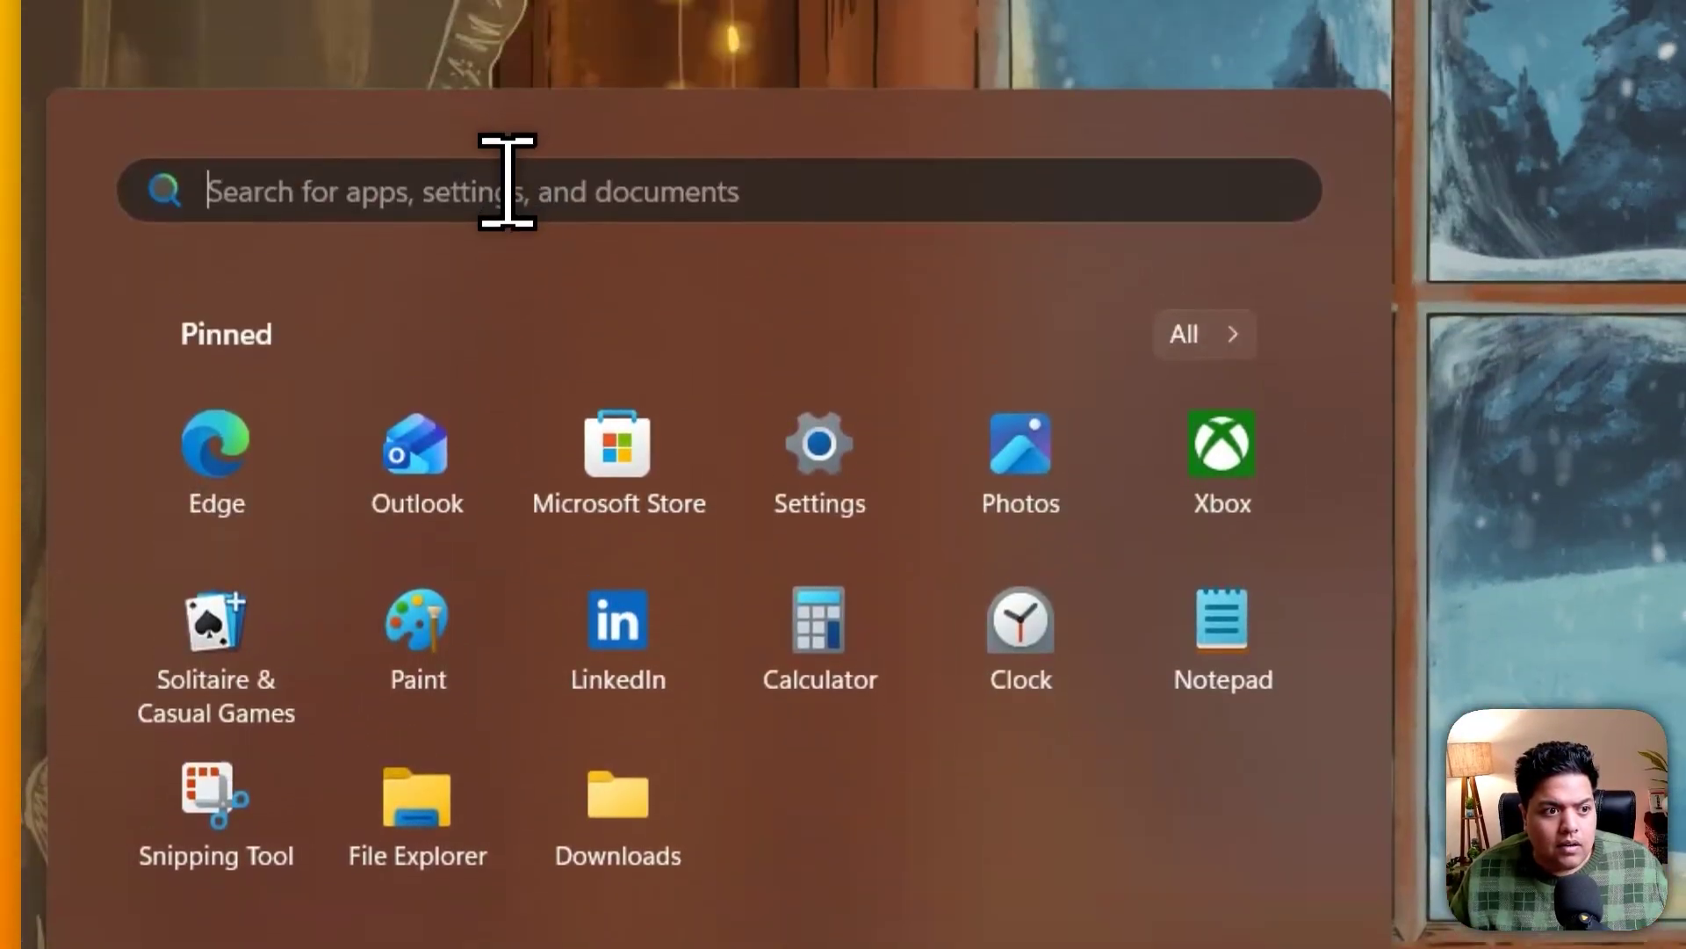
# - Search for Snipping Tool, open it in screen recording mode, and close its window
pyautogui.click(510, 264)
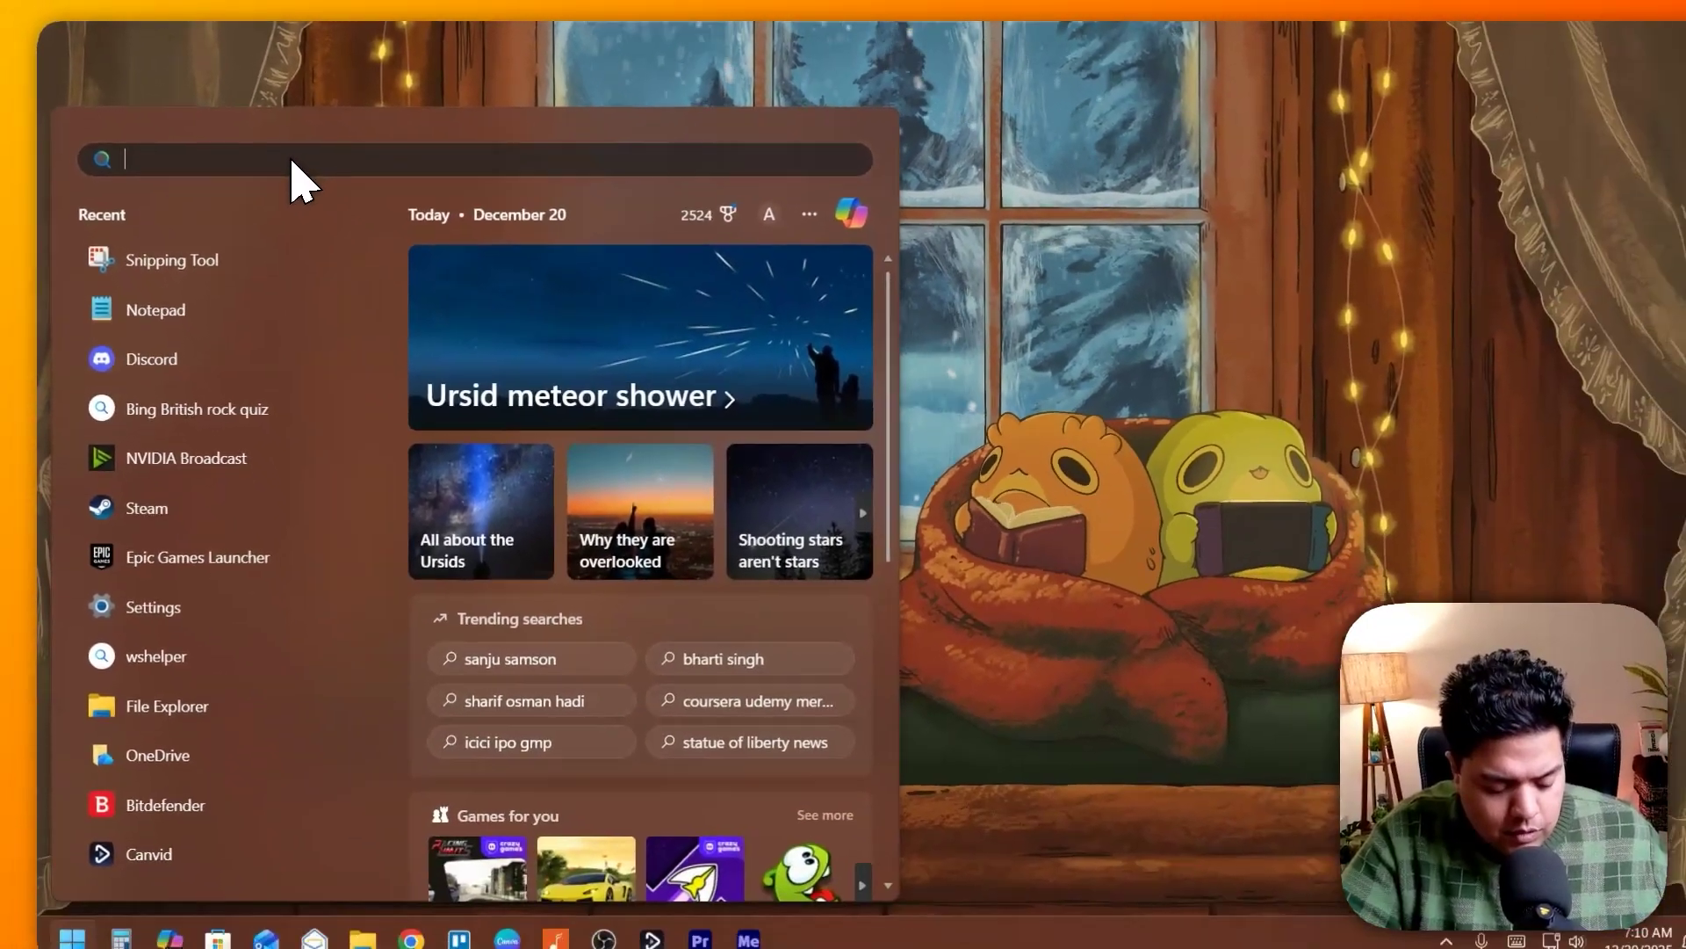
pyautogui.write('snipping tool')
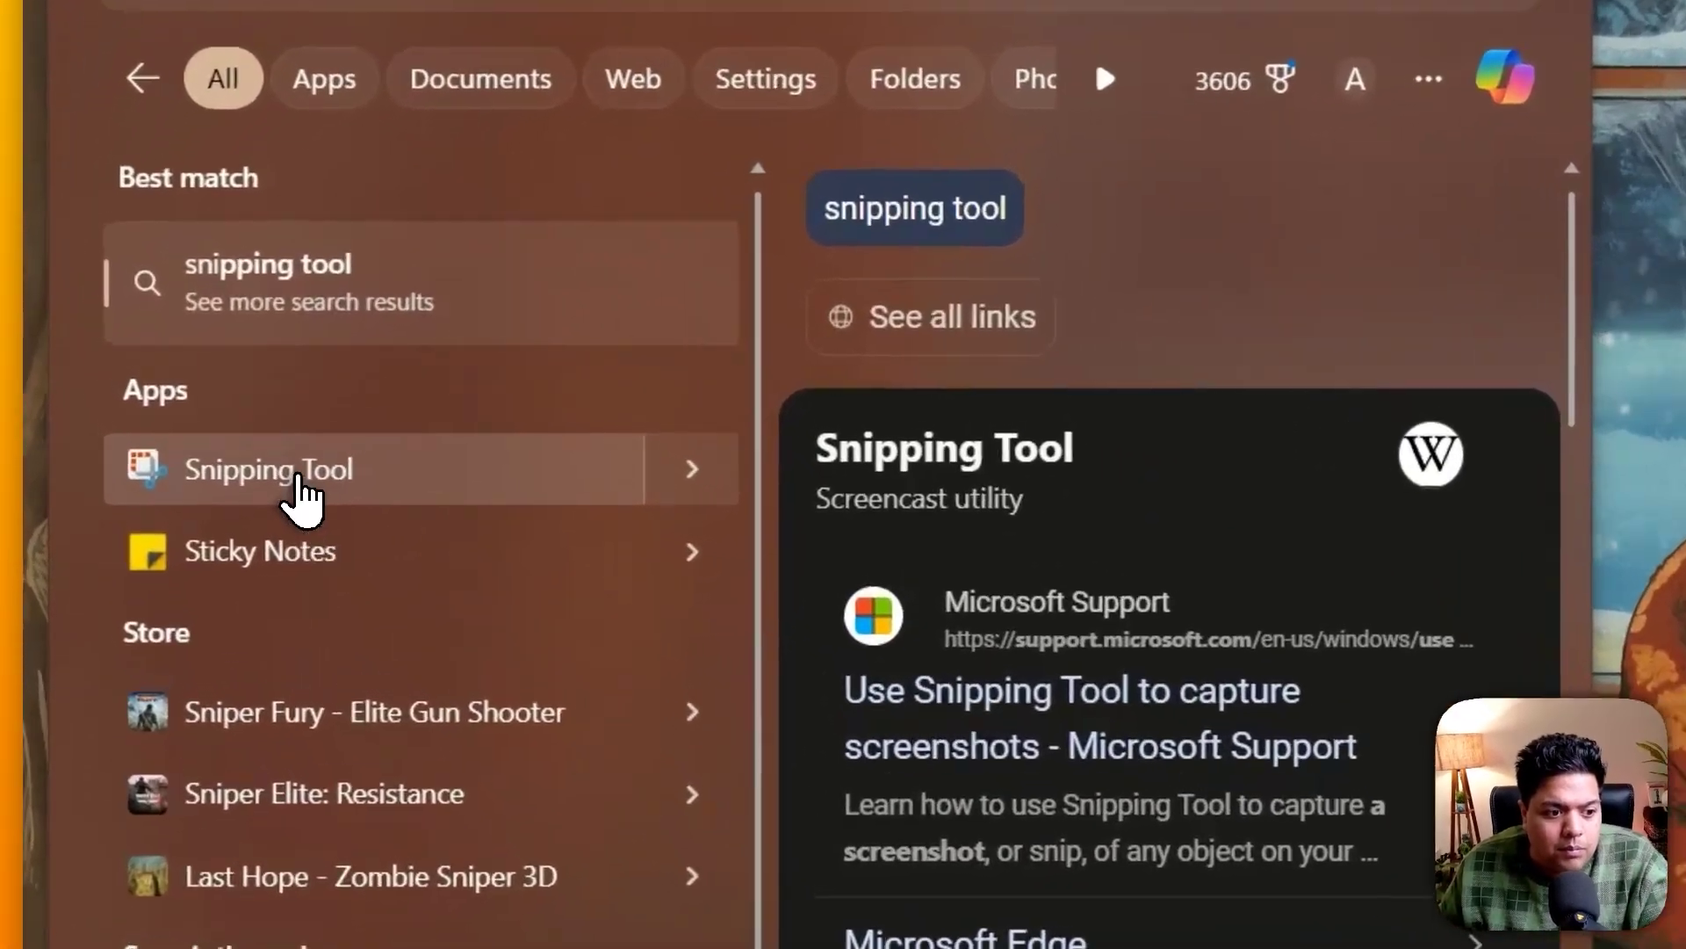
pyautogui.click(200, 413)
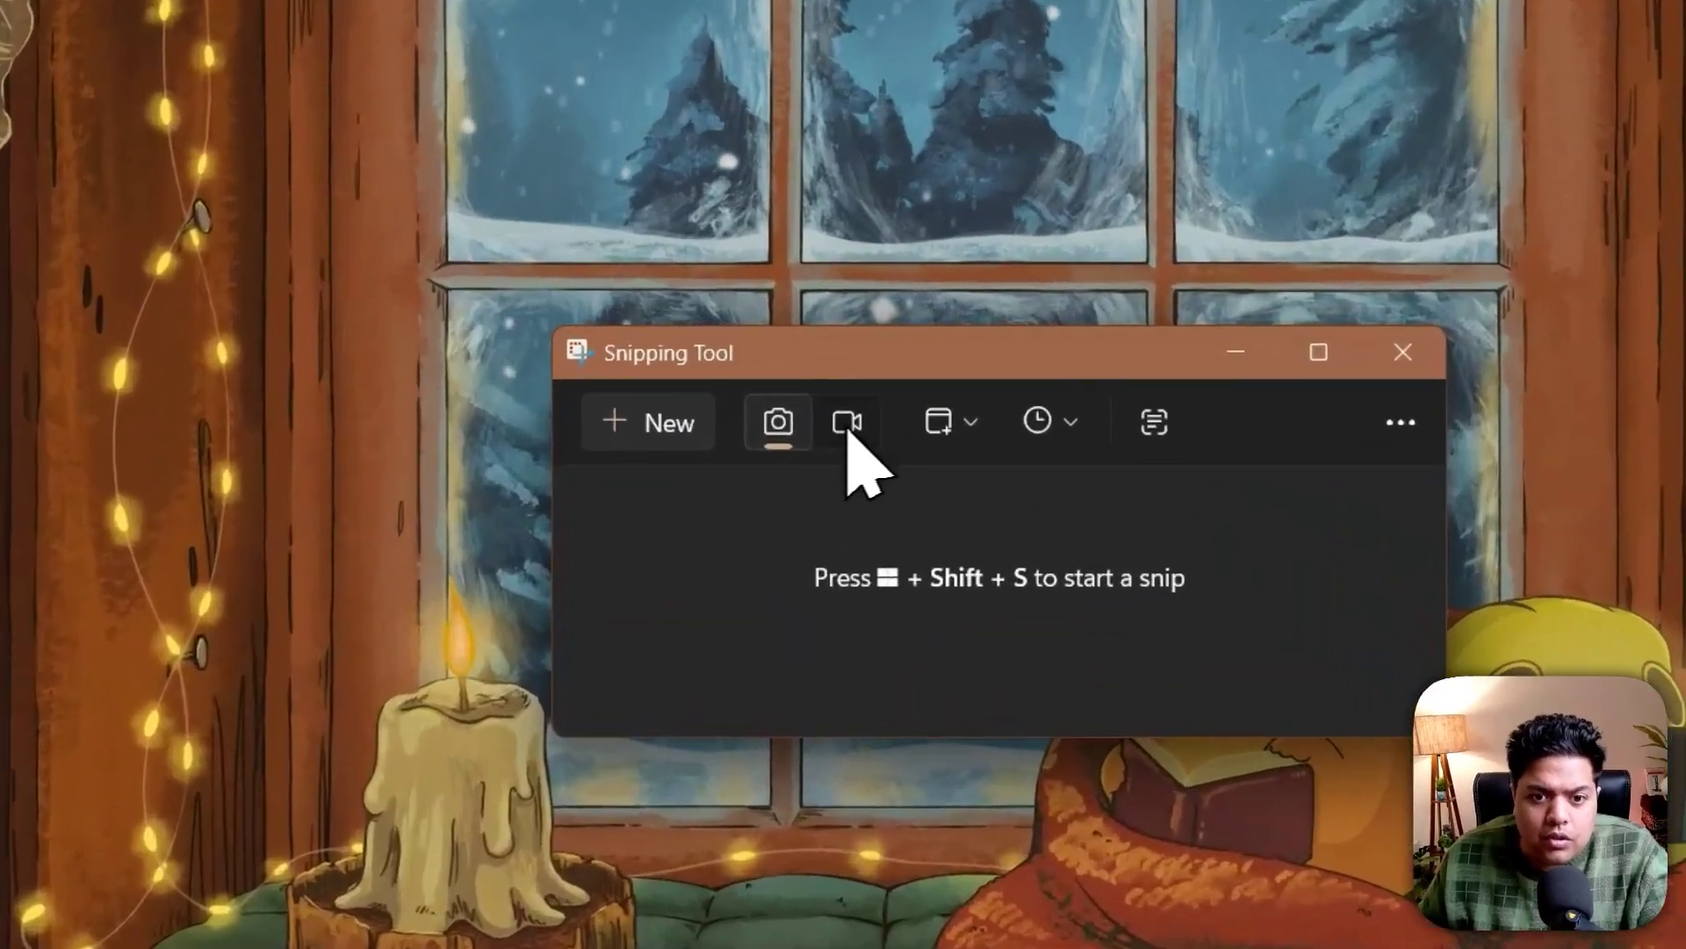
pyautogui.click(768, 294)
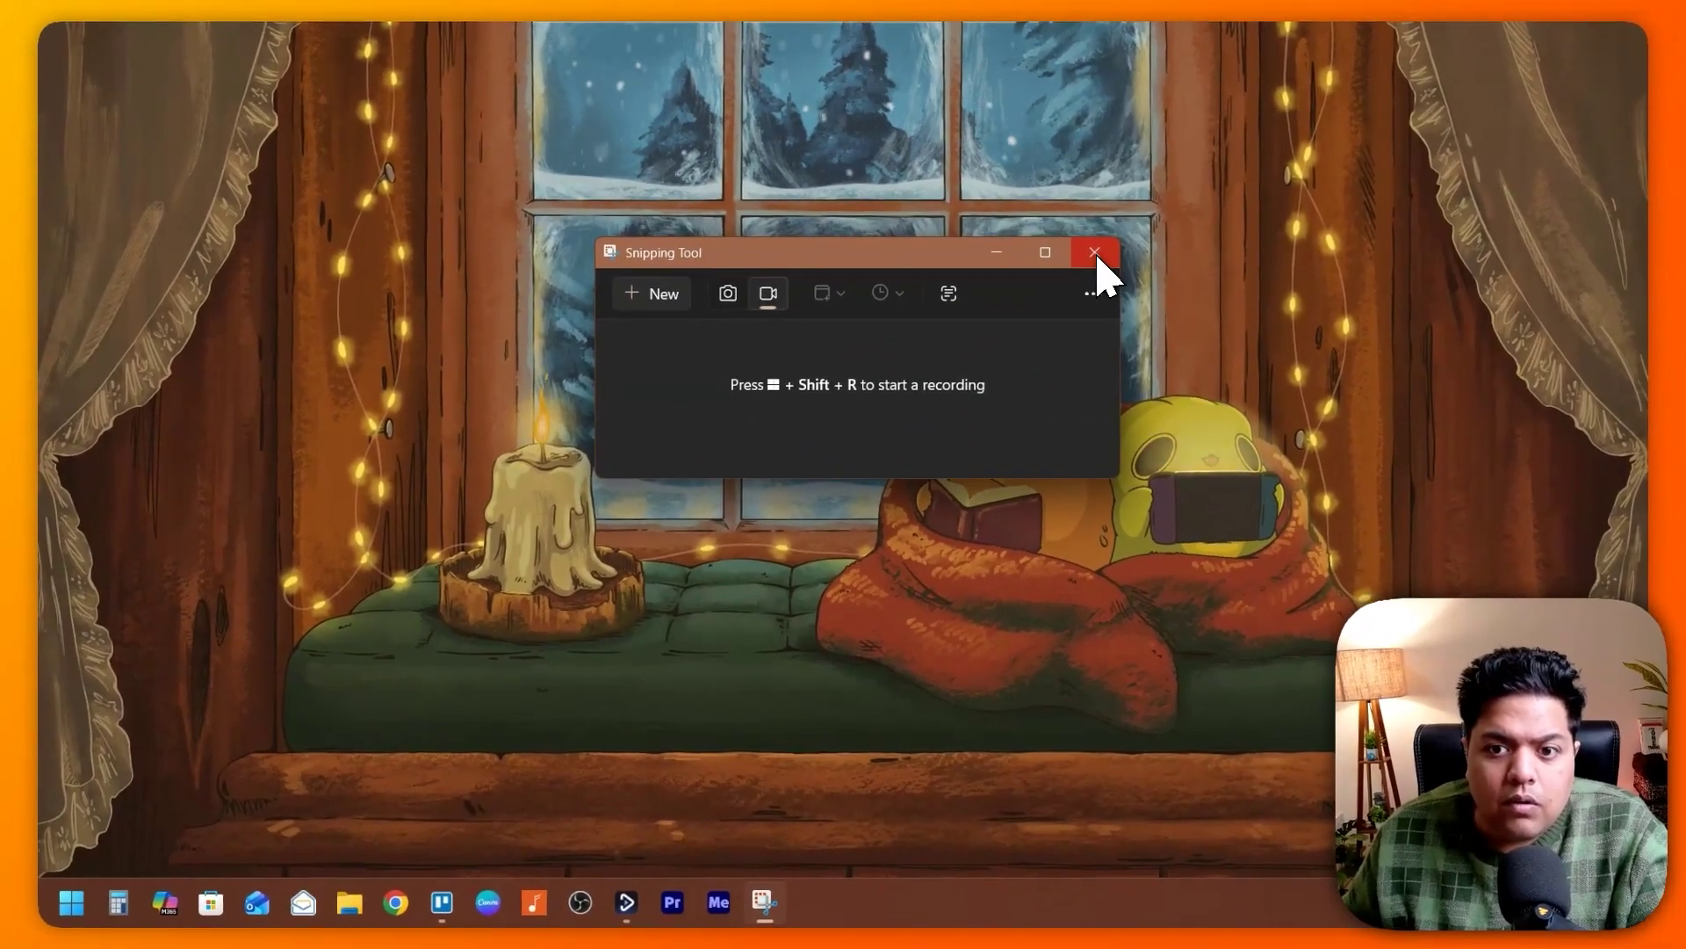
pyautogui.click(1096, 255)
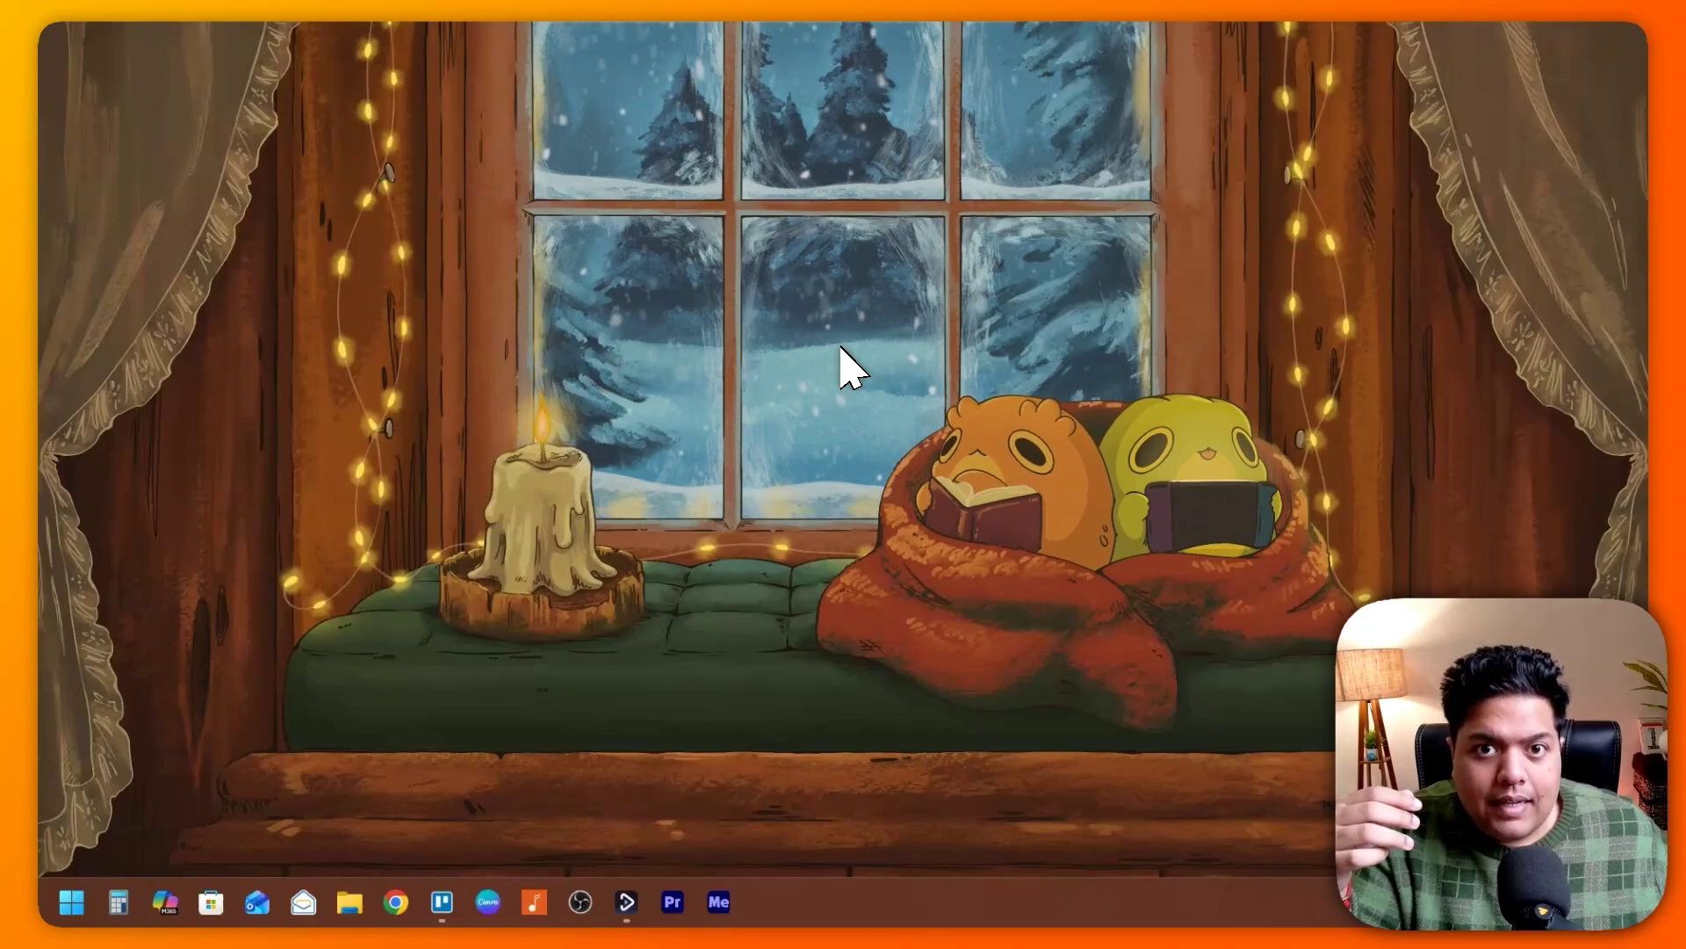
# - Capture a rectangular snip around the two characters wrapped in the red blanket on the desktop wallpaper
pyautogui.press('super+shift+s')
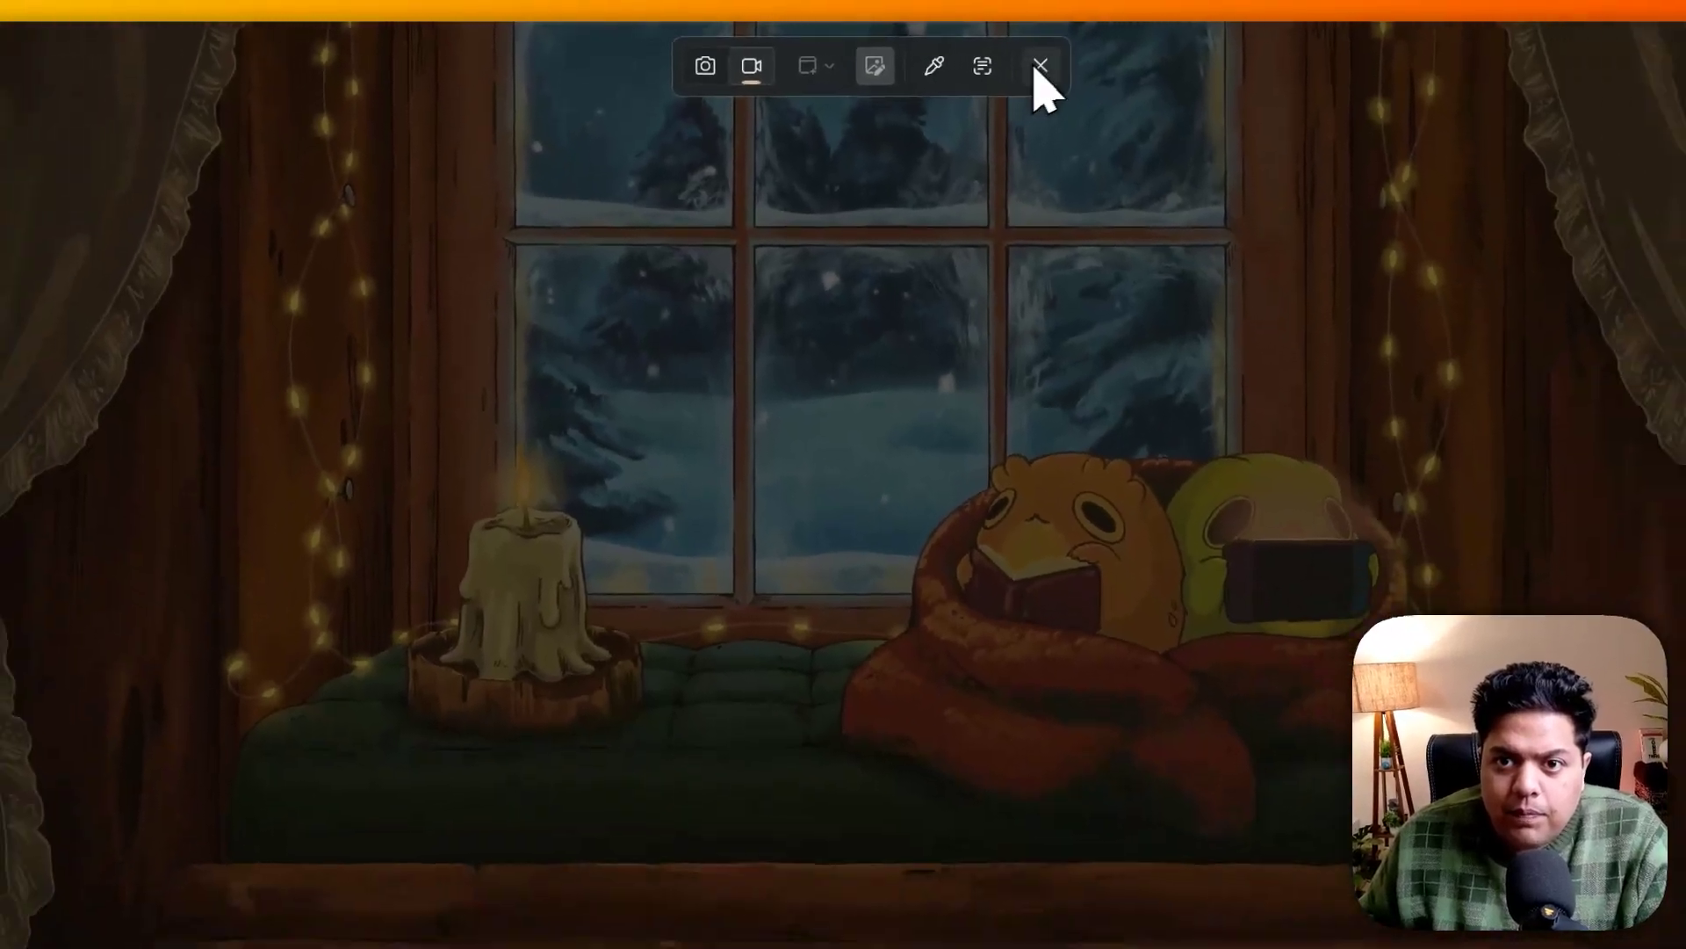
pyautogui.click(1325, 99)
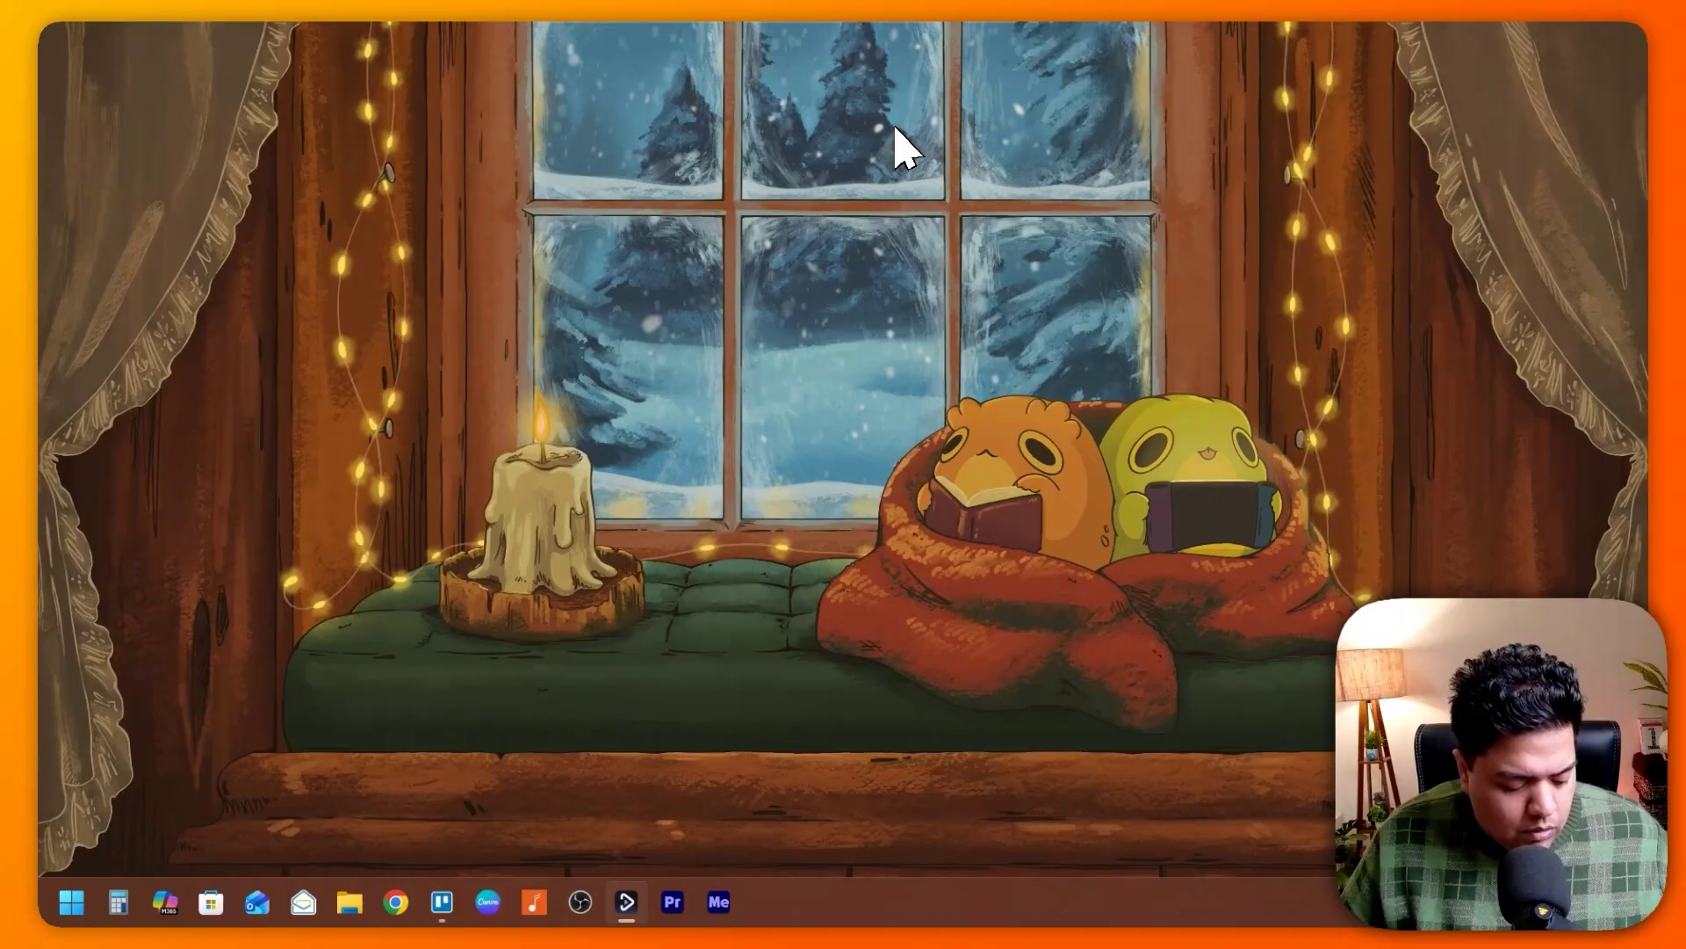
pyautogui.press('super+shift+s')
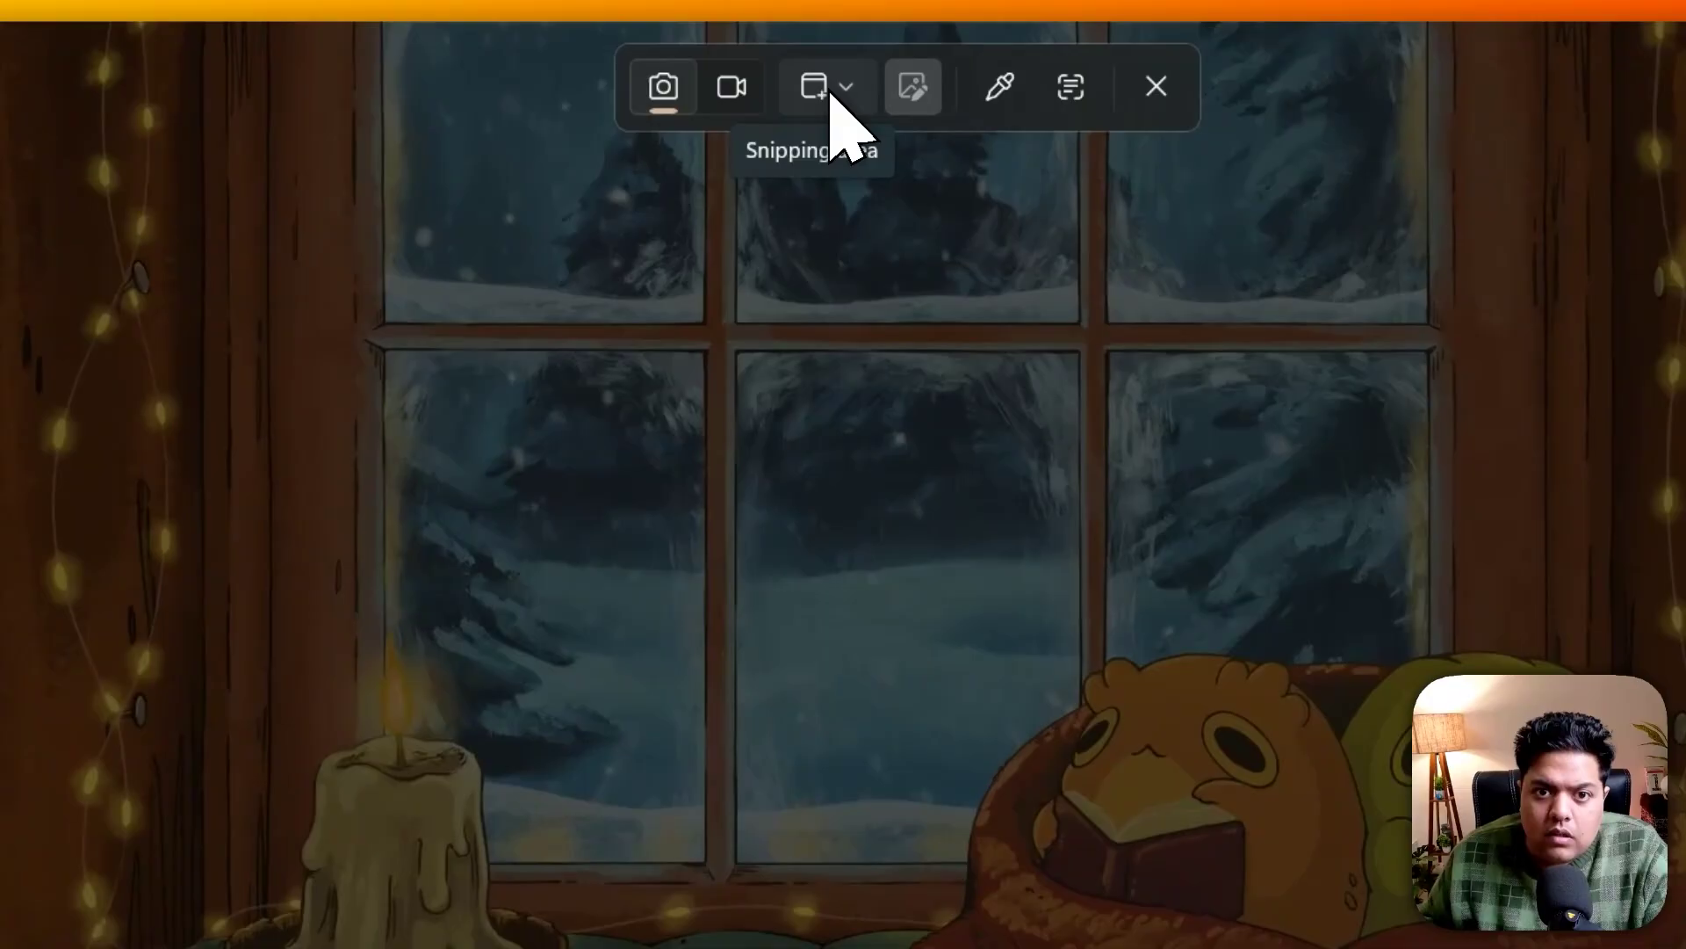
pyautogui.click(790, 60)
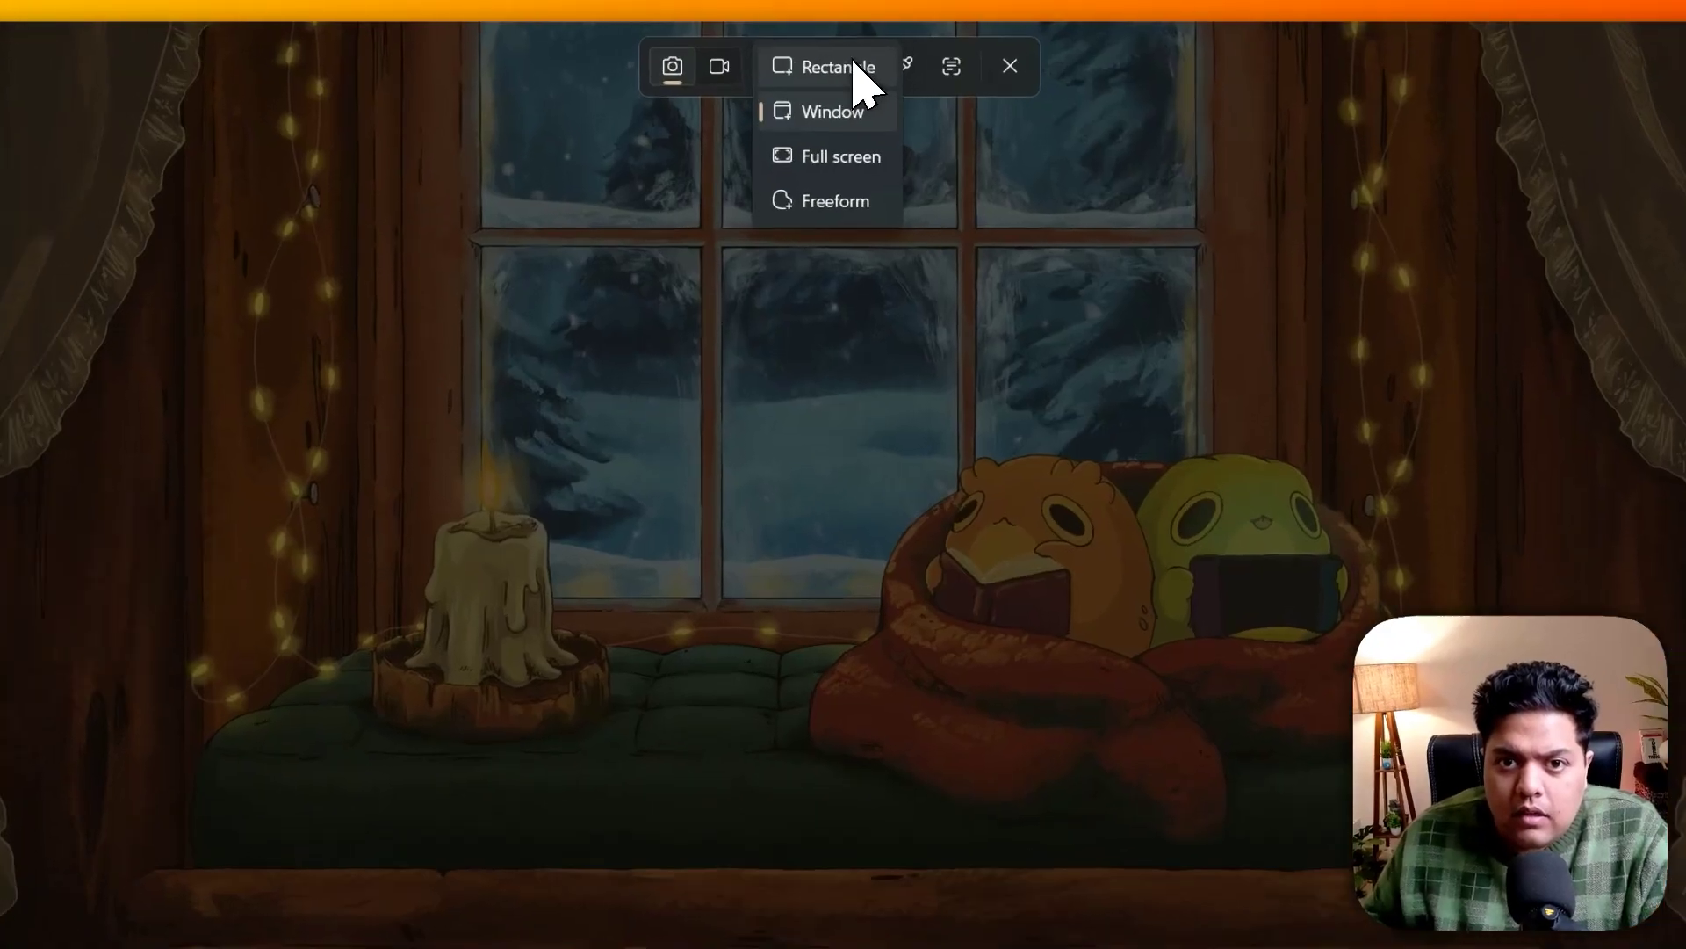
pyautogui.click(856, 62)
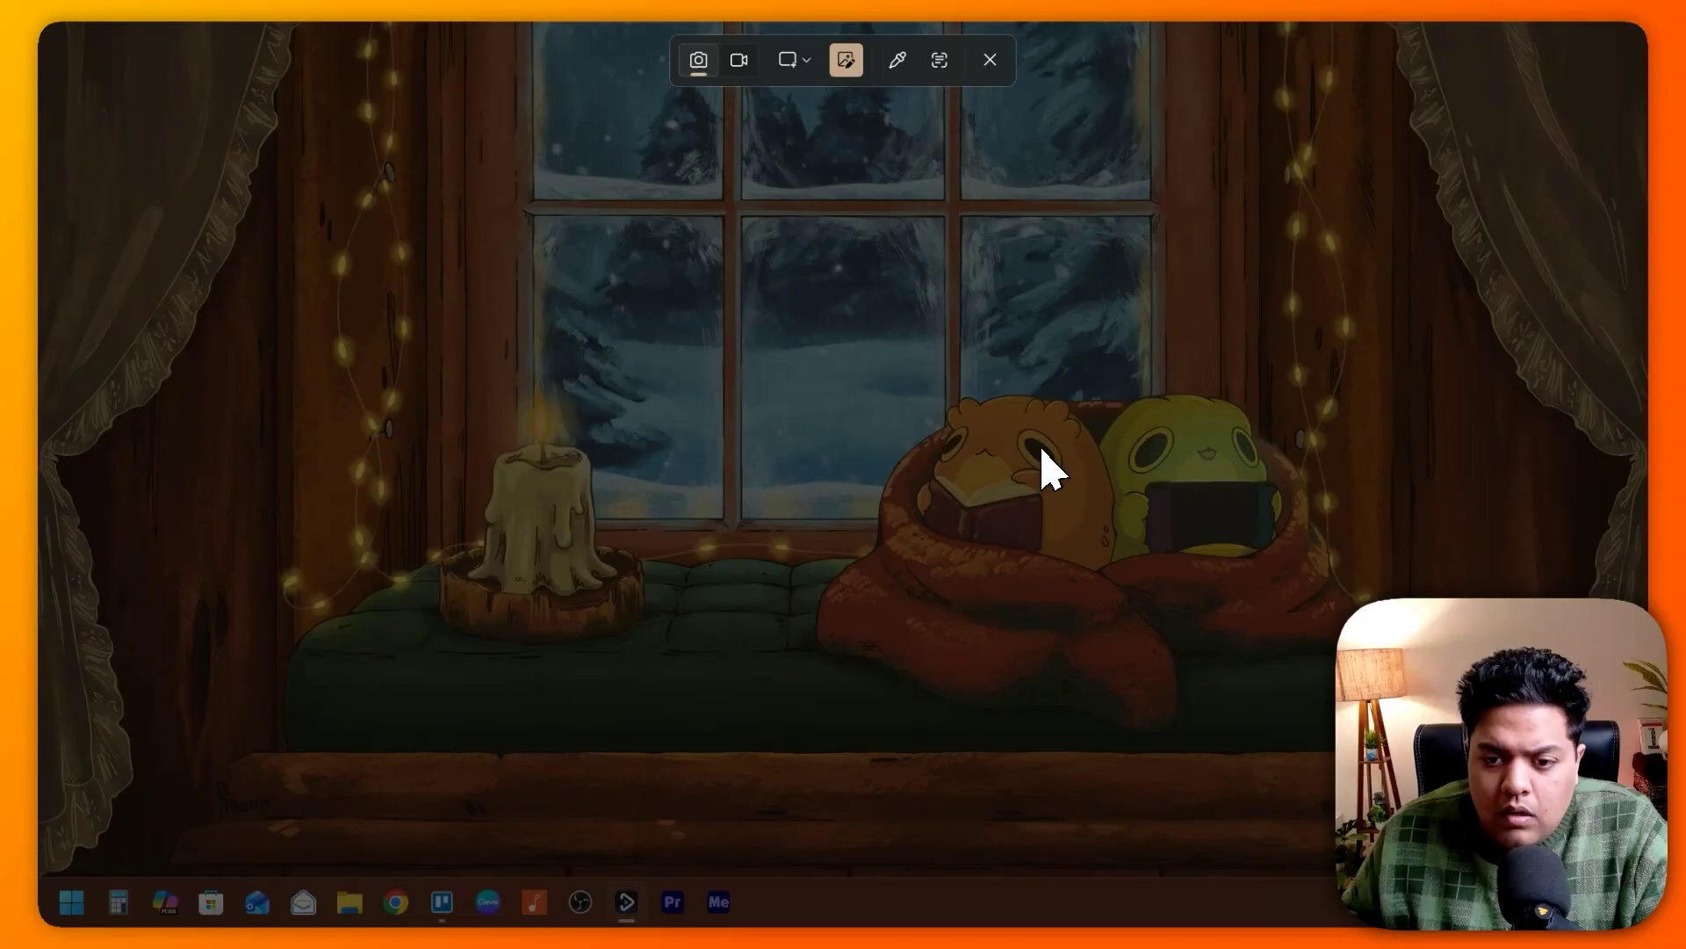
pyautogui.moveTo(782, 290); pyautogui.dragTo(1405, 790)
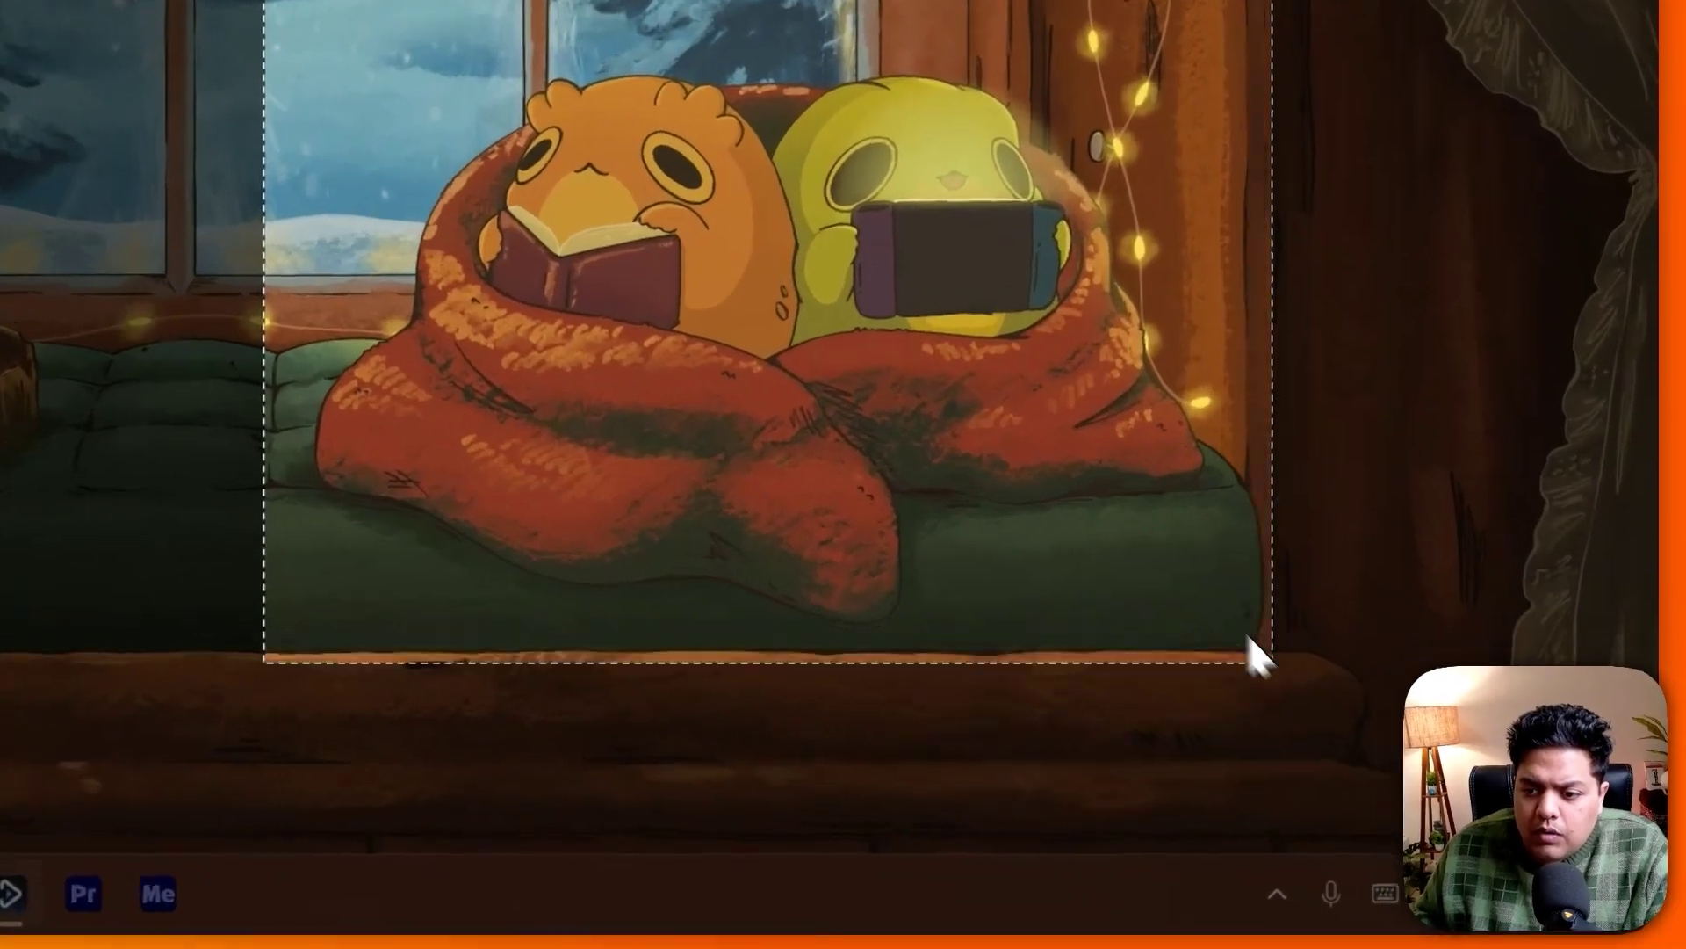
pyautogui.moveTo(1202, 659); pyautogui.dragTo(1202, 659)
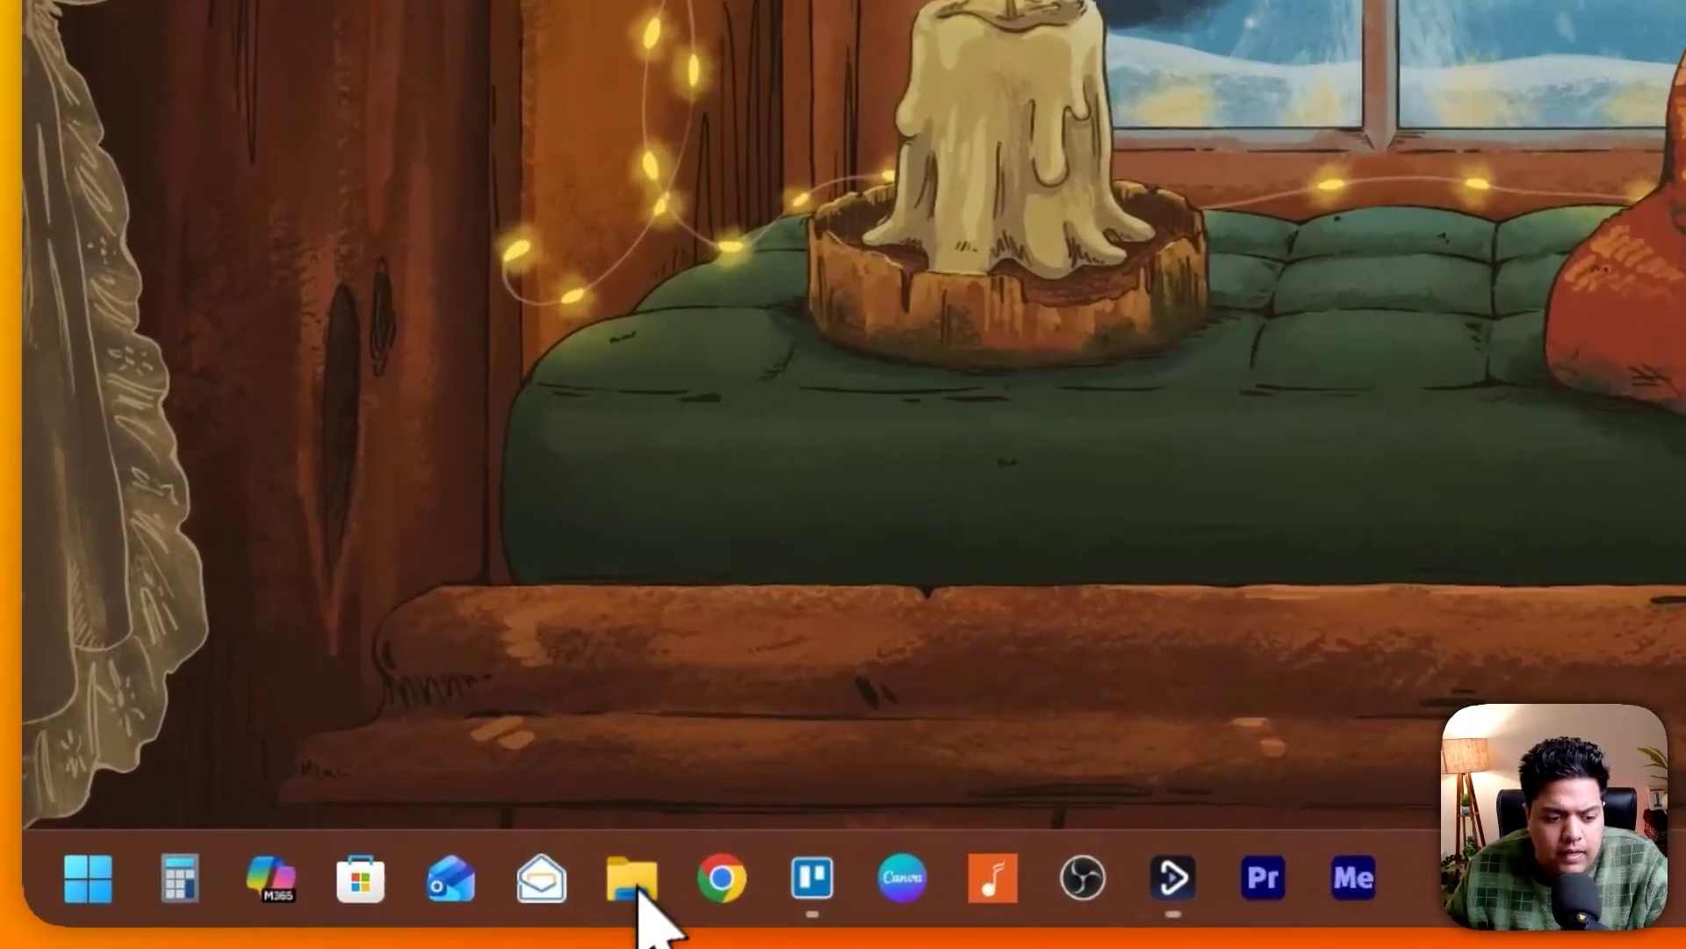
# - Look up the newest snip in the Screenshots folder inside Pictures and minimize the File Explorer window
pyautogui.click(637, 889)
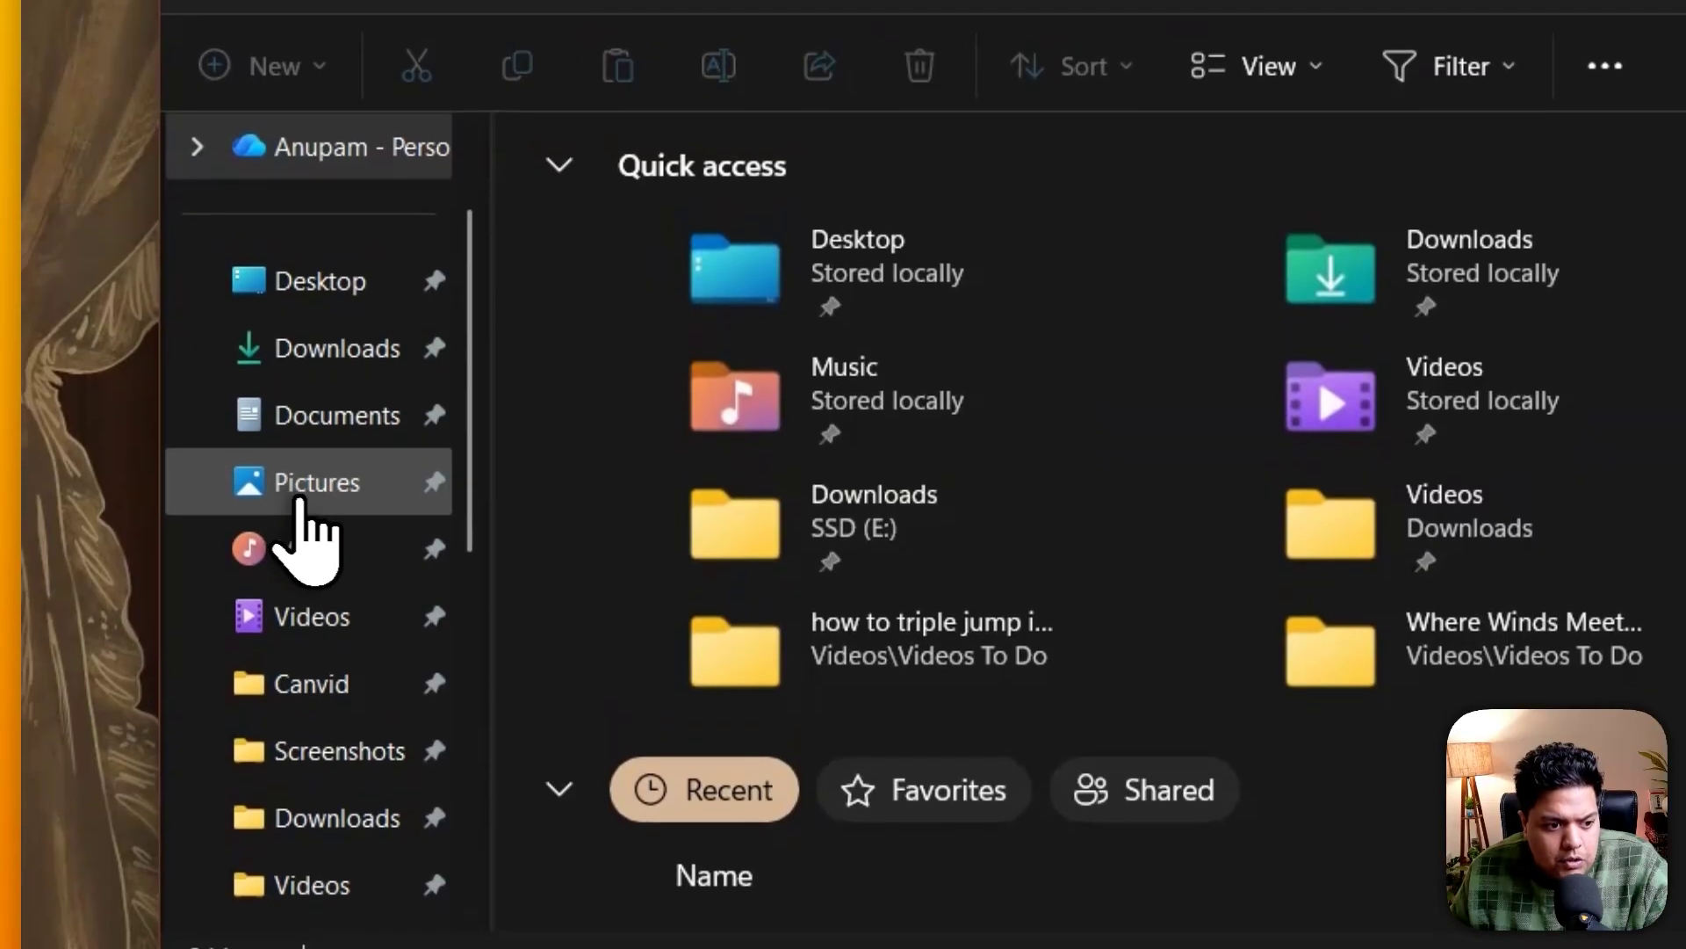
pyautogui.click(323, 490)
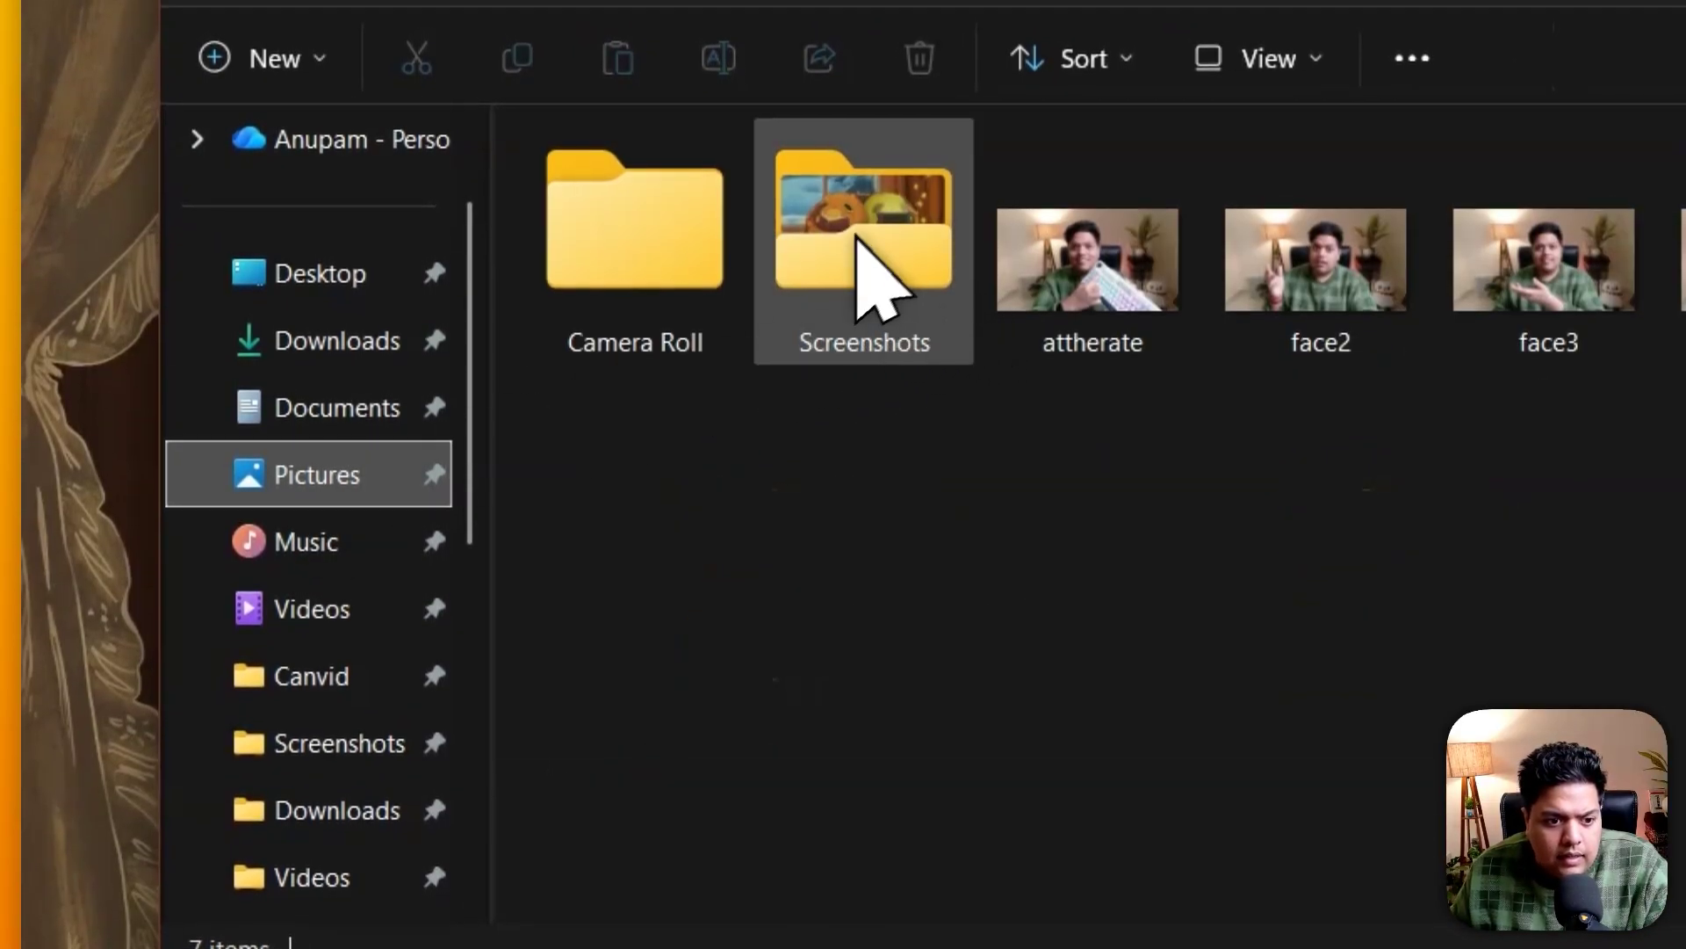
pyautogui.doubleClick(847, 246)
pyautogui.scroll(-10, 1062, 478)
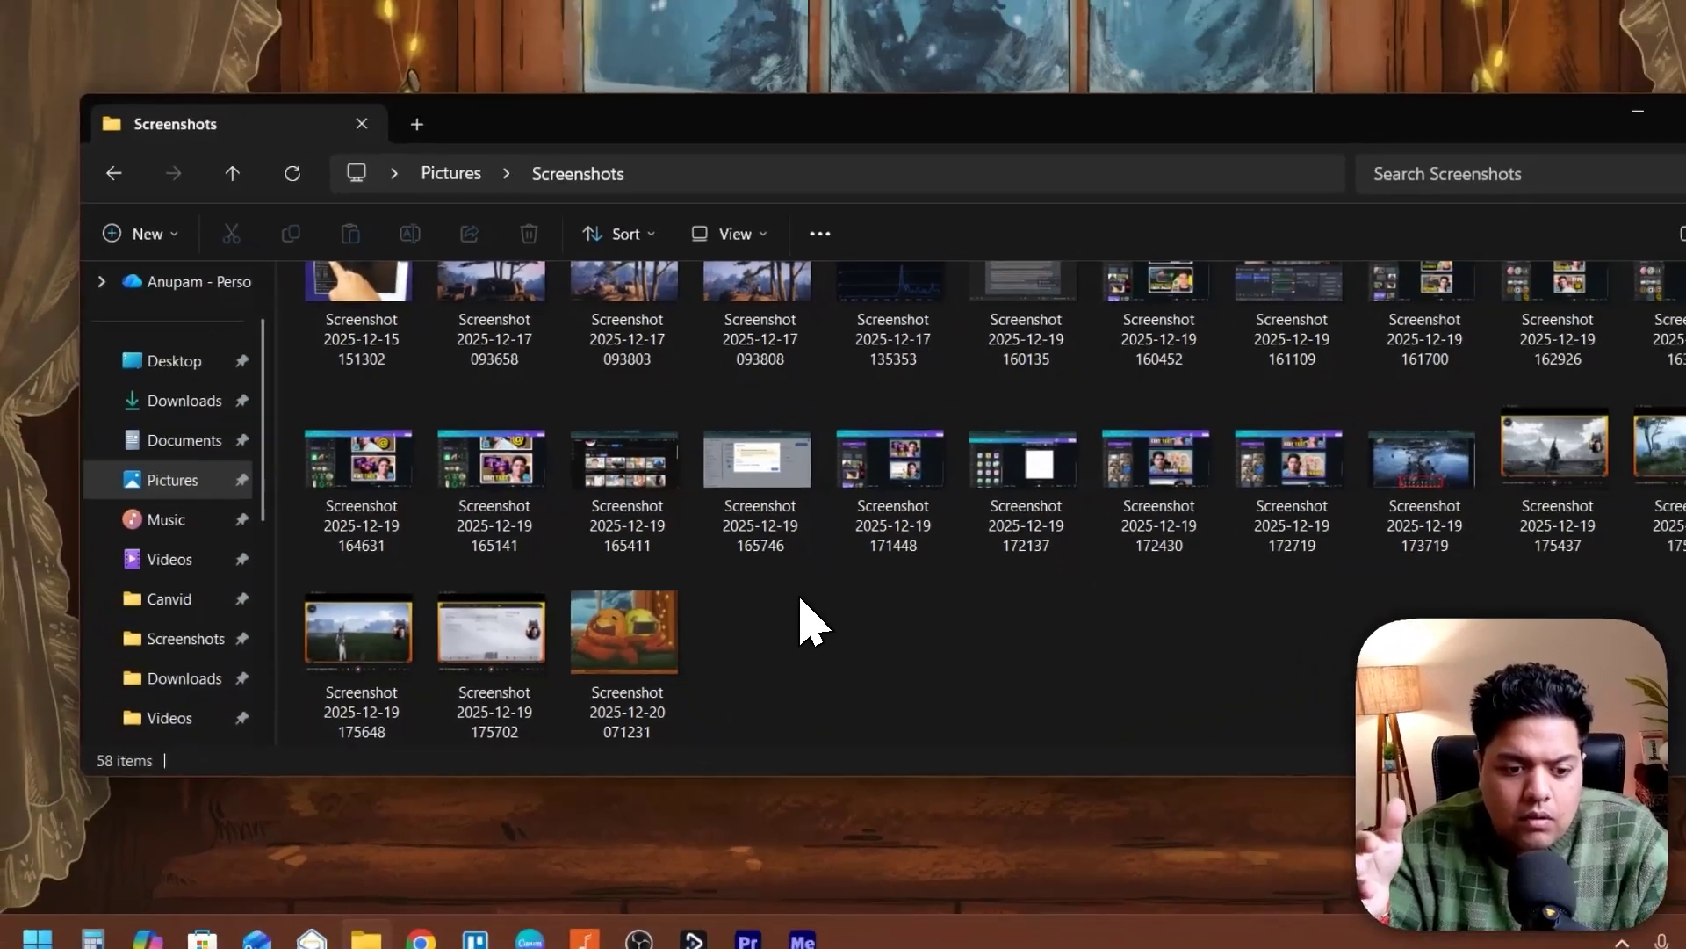
pyautogui.click(1638, 111)
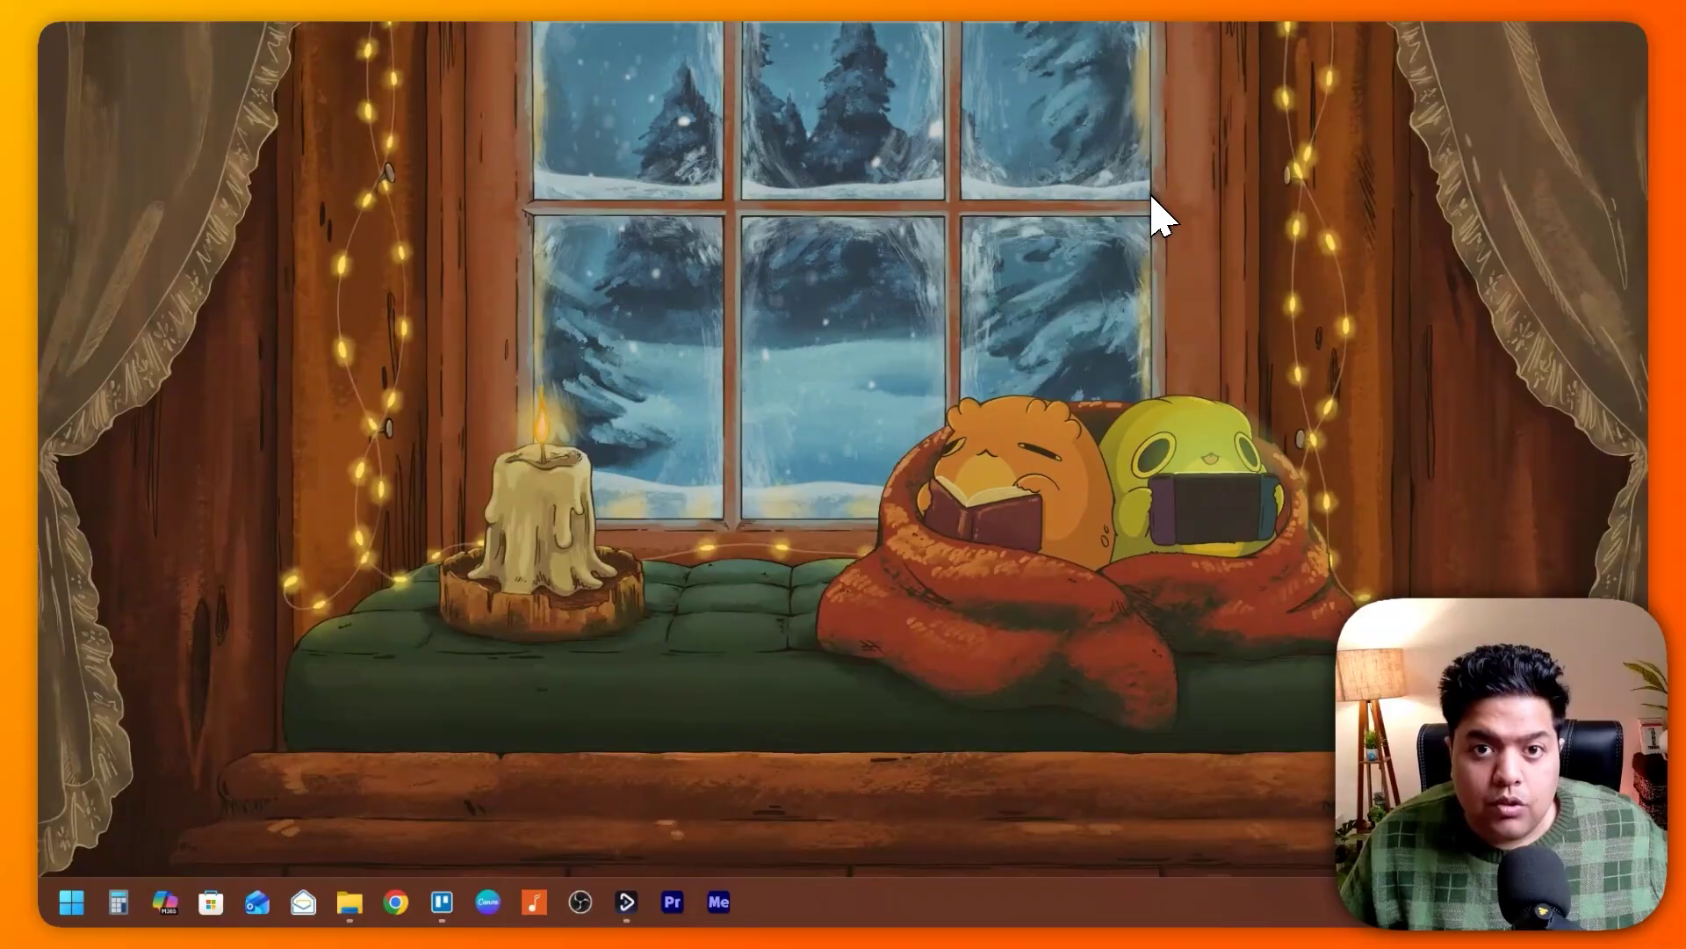
# - Start a new rectangular snip with quick markup enabled and frame the two blanket-wrapped characters
pyautogui.press('super+shift+s')
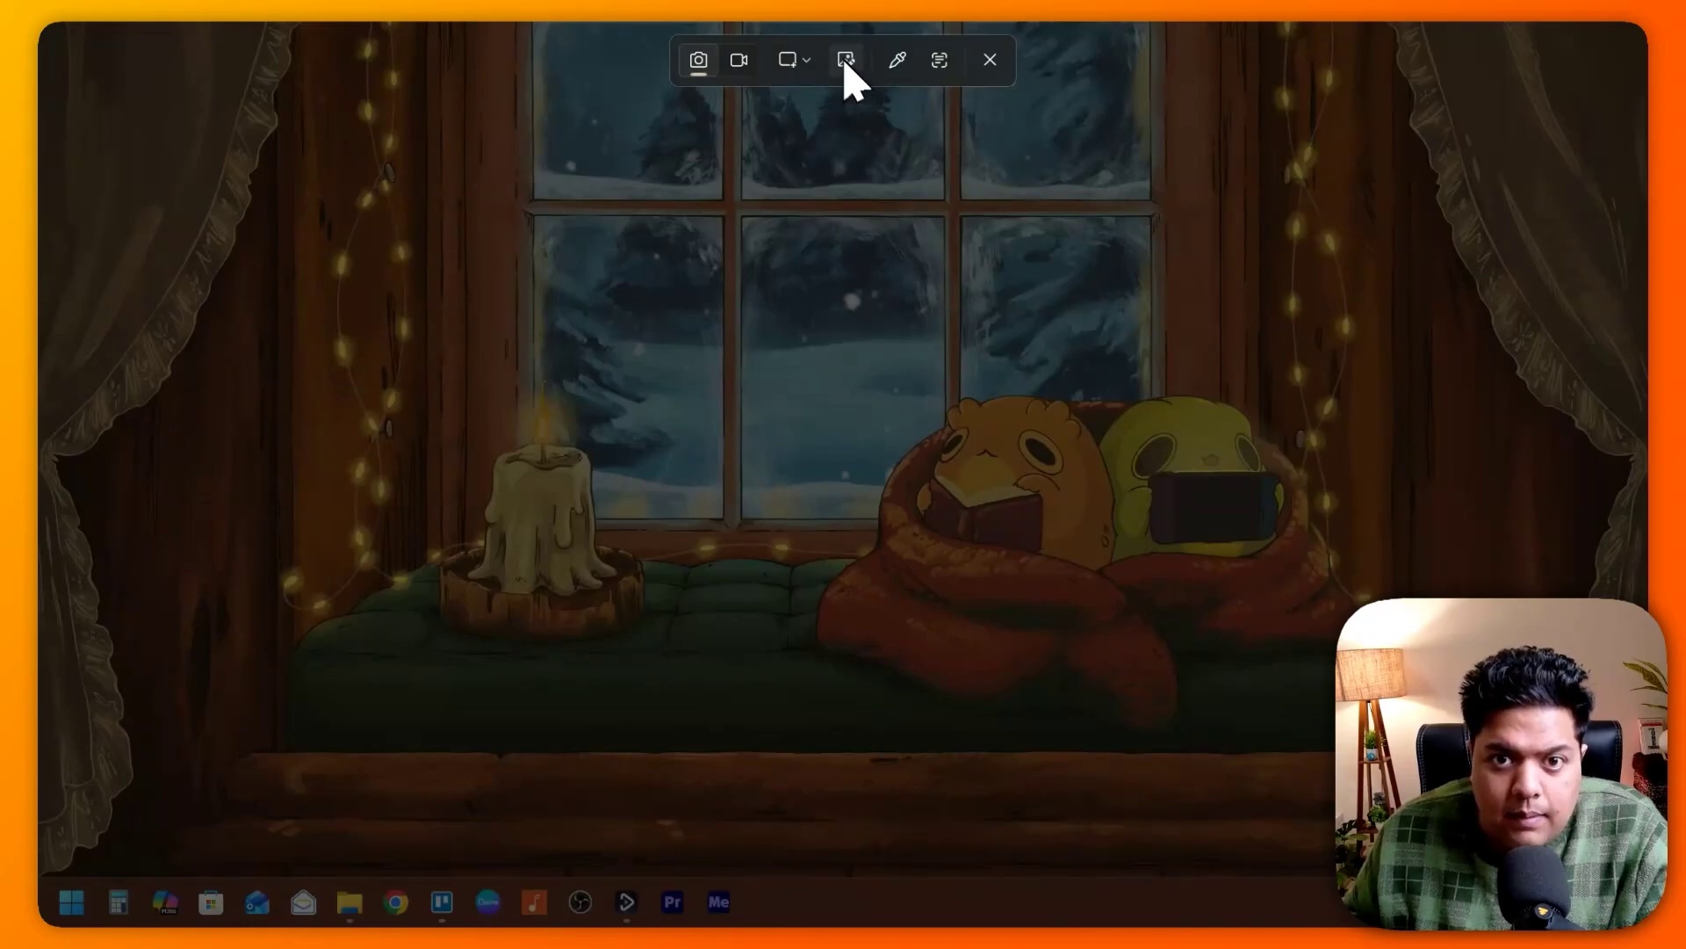
pyautogui.click(846, 60)
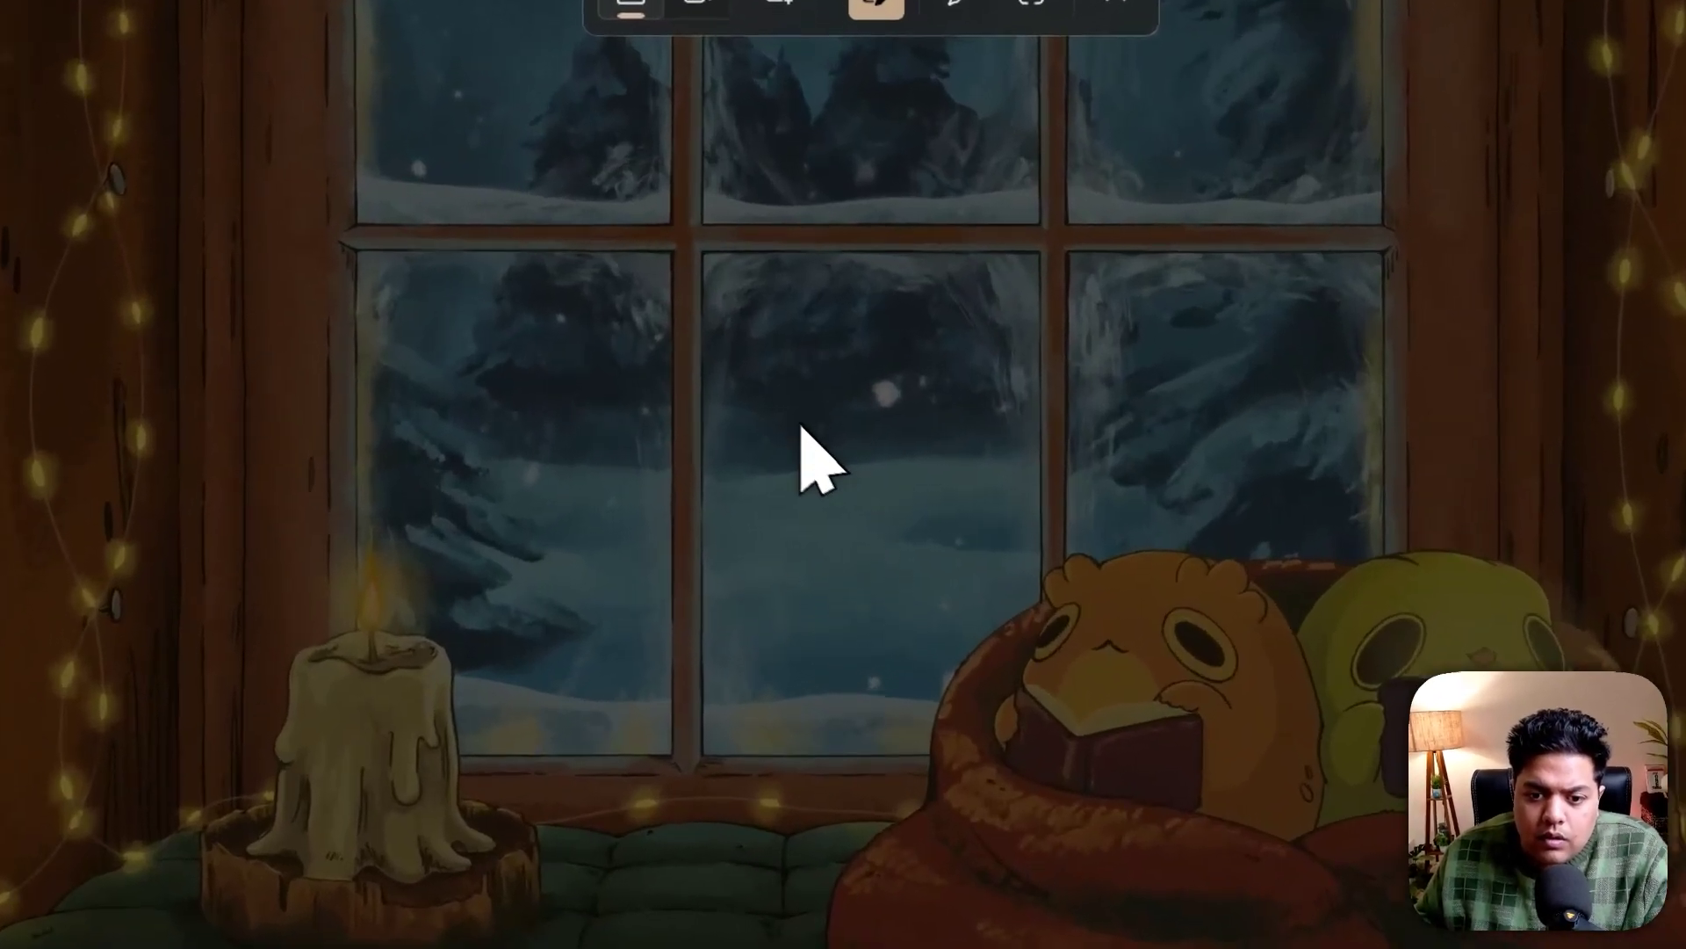
pyautogui.moveTo(801, 429); pyautogui.dragTo(1652, 945)
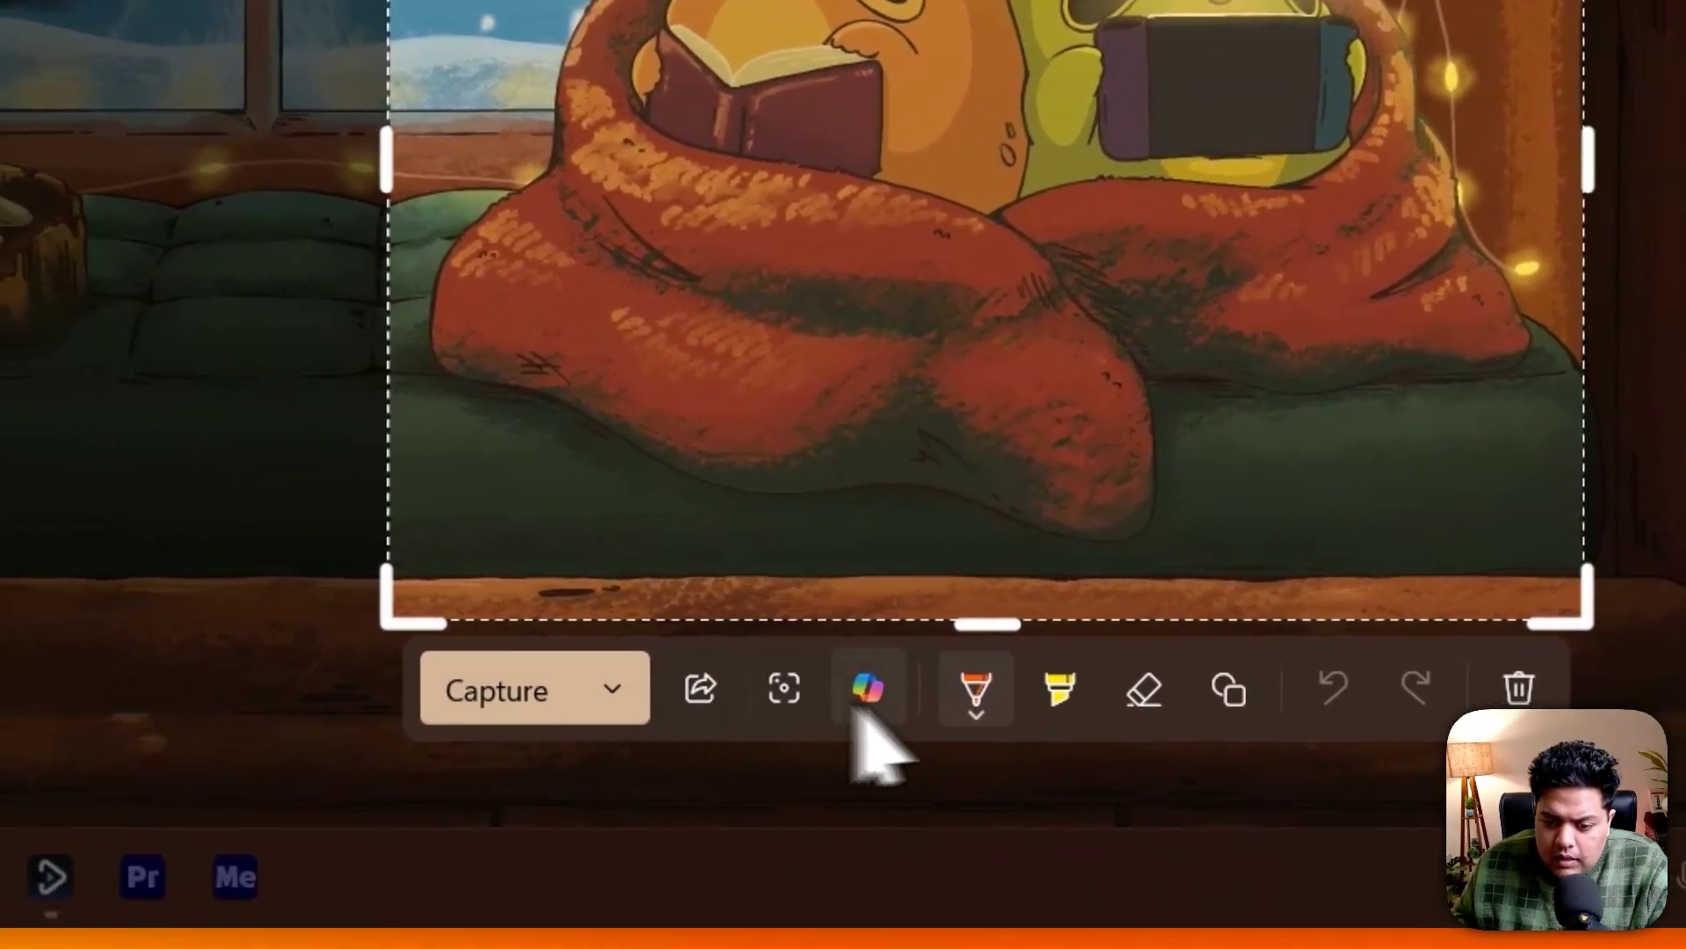
# - Draw a freehand orange pen arrow pointing at the orange character's head
pyautogui.click(981, 713)
pyautogui.moveTo(842, 350); pyautogui.dragTo(919, 421)
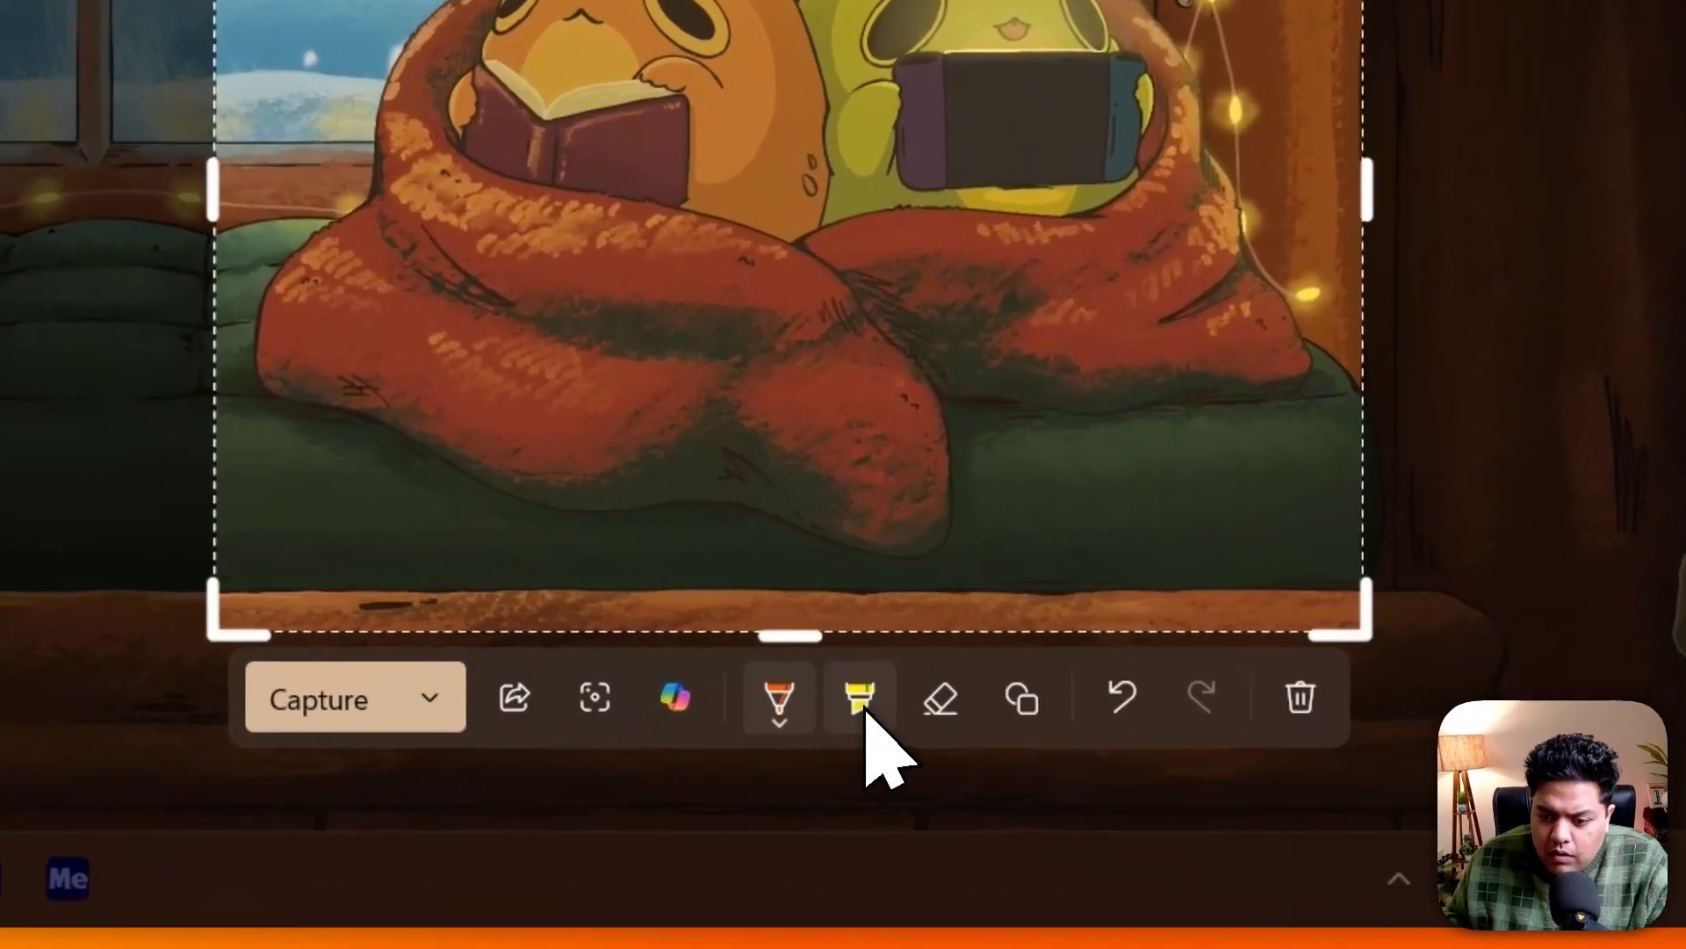
# - Mark the green character with the yellow highlighter and erase the highlight
pyautogui.click(1134, 809)
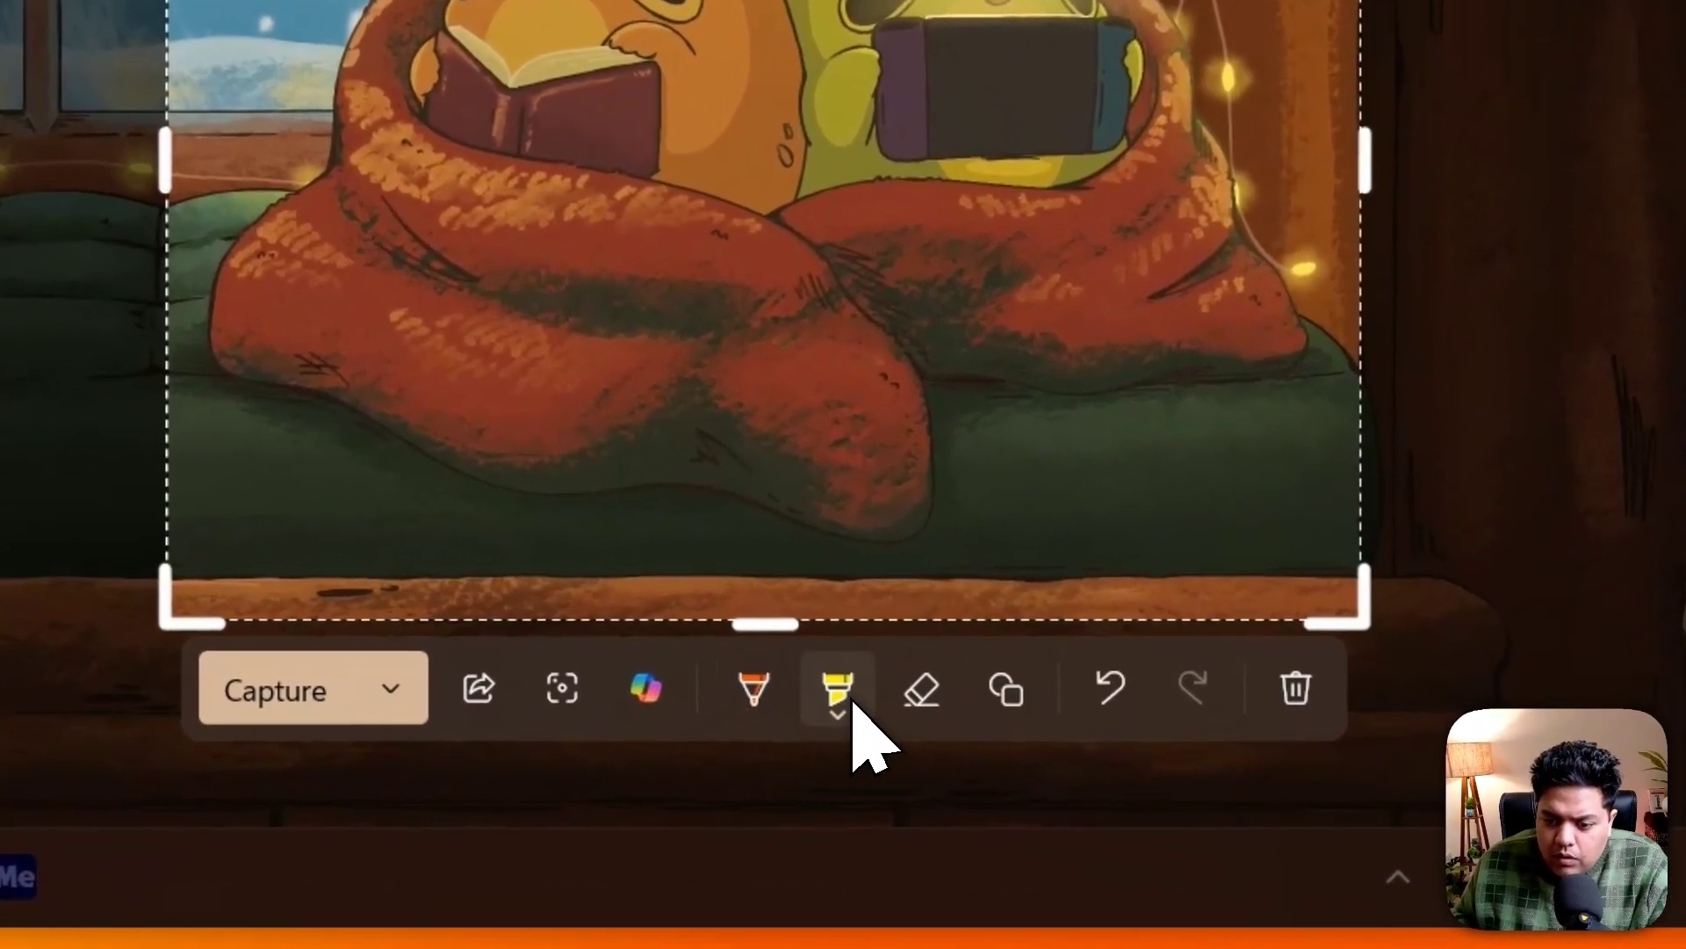
pyautogui.moveTo(1201, 419); pyautogui.dragTo(1179, 466)
pyautogui.moveTo(874, 261)
pyautogui.mouseDown()
pyautogui.moveTo(825, 427)
pyautogui.moveTo(854, 373)
pyautogui.mouseUp()
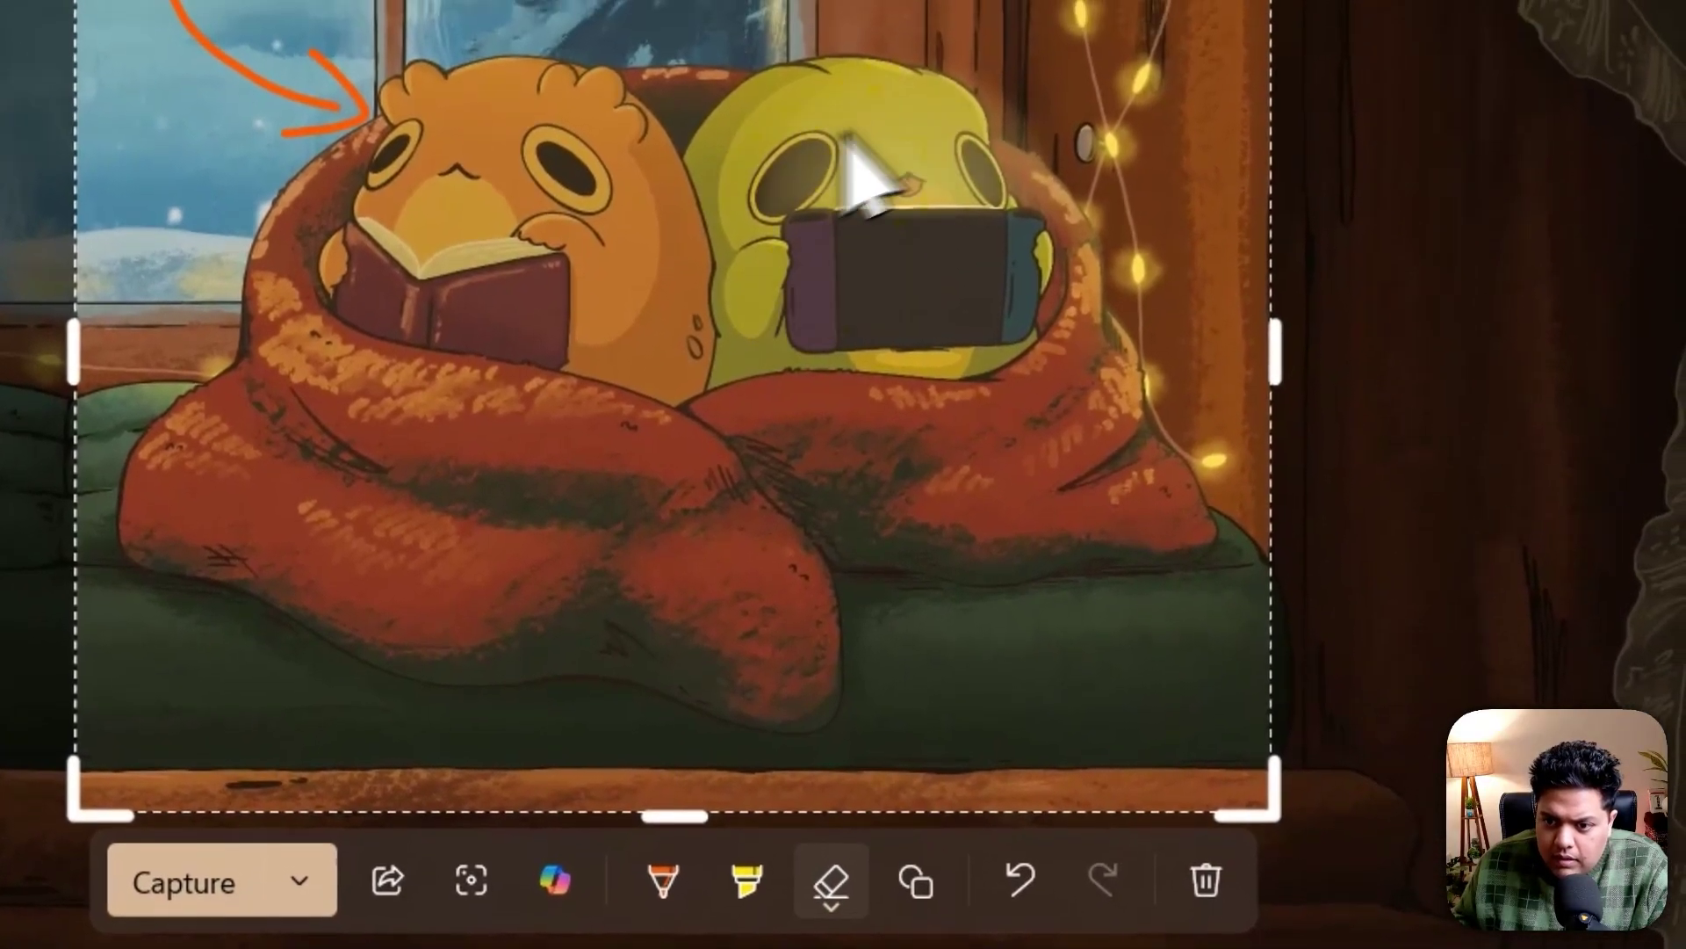
pyautogui.moveTo(858, 169); pyautogui.dragTo(858, 319)
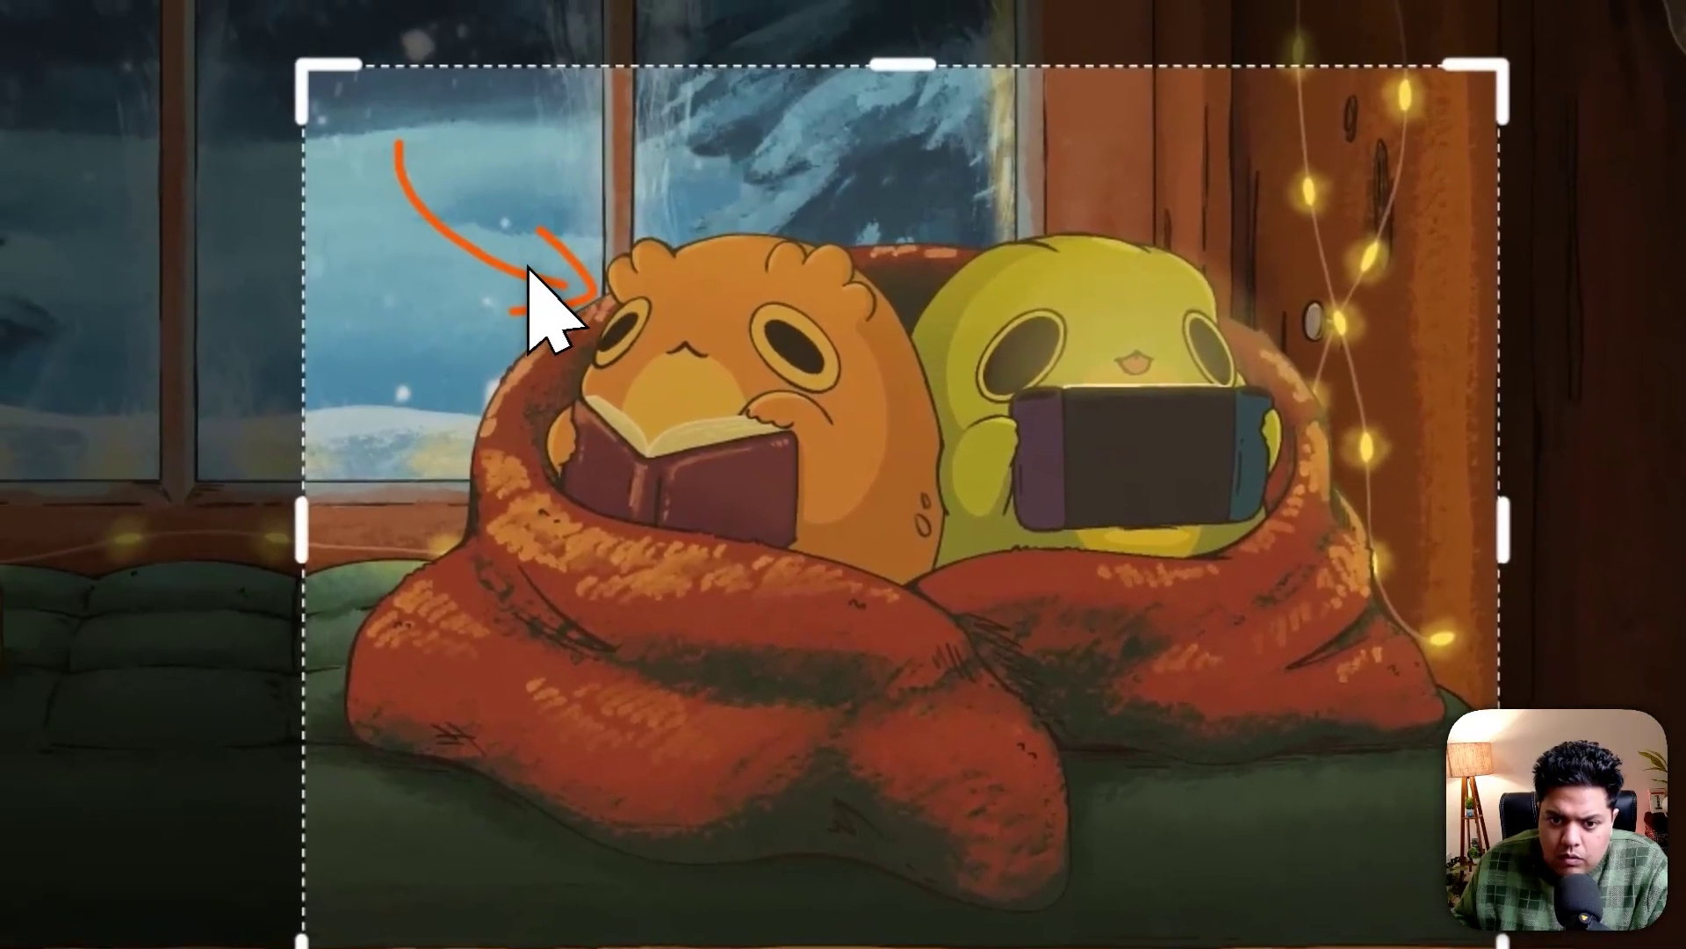
# - Add a raised-hands emoji to the snip and place it beside the green character's head
pyautogui.click(975, 754)
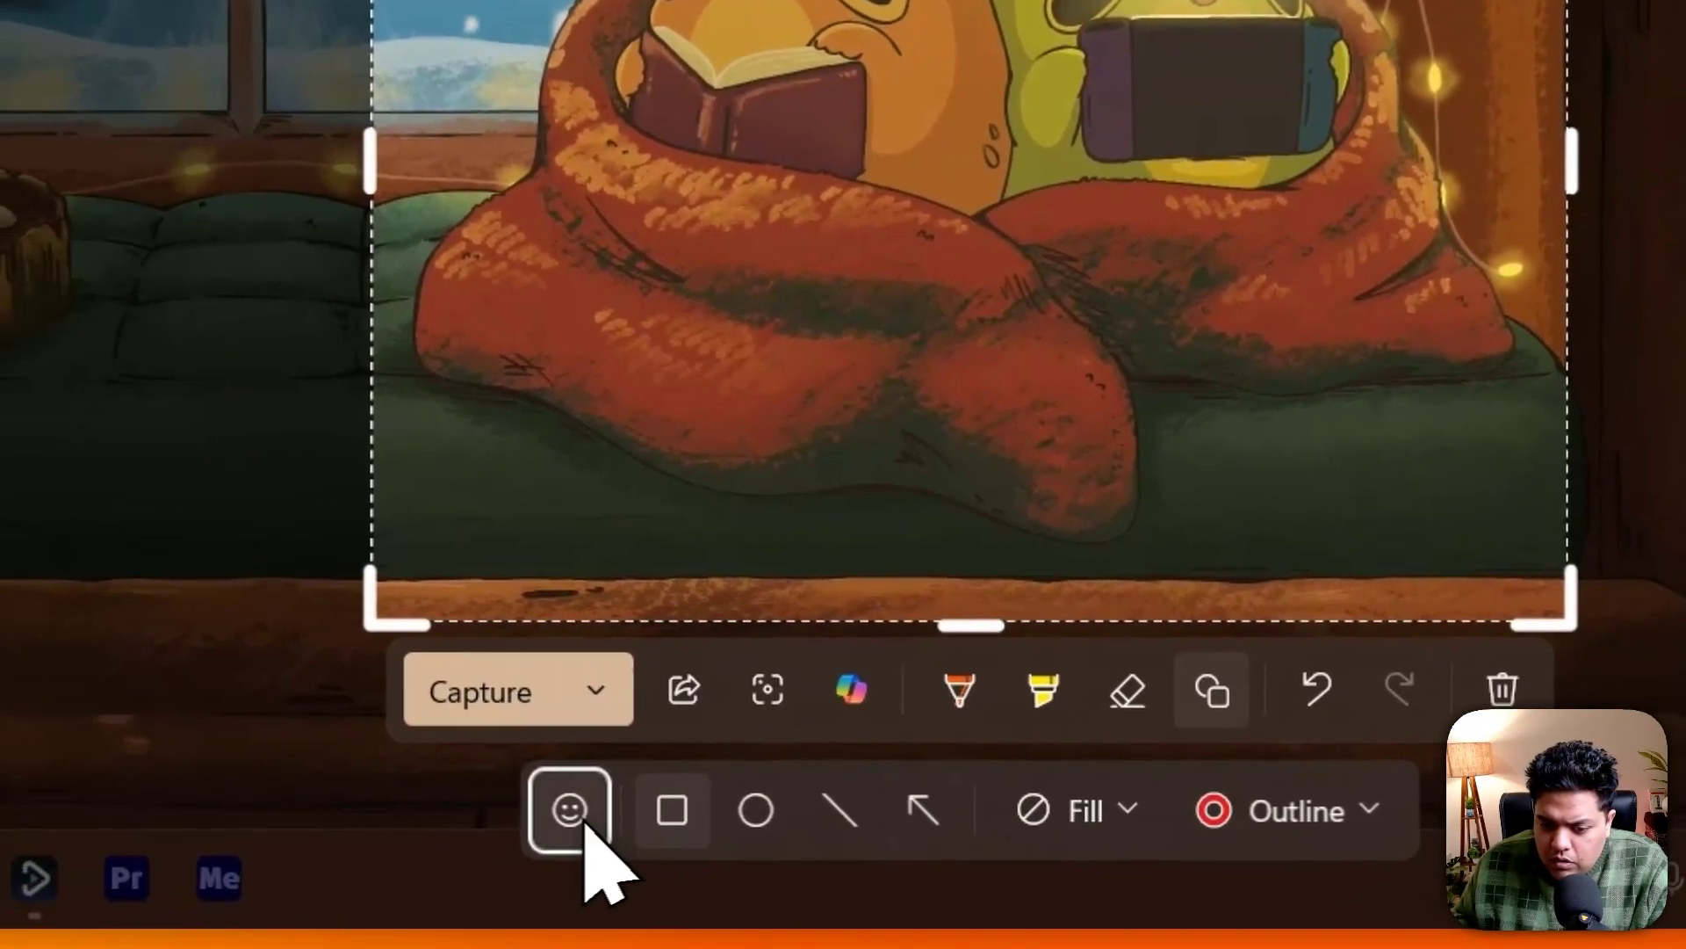
pyautogui.click(329, 859)
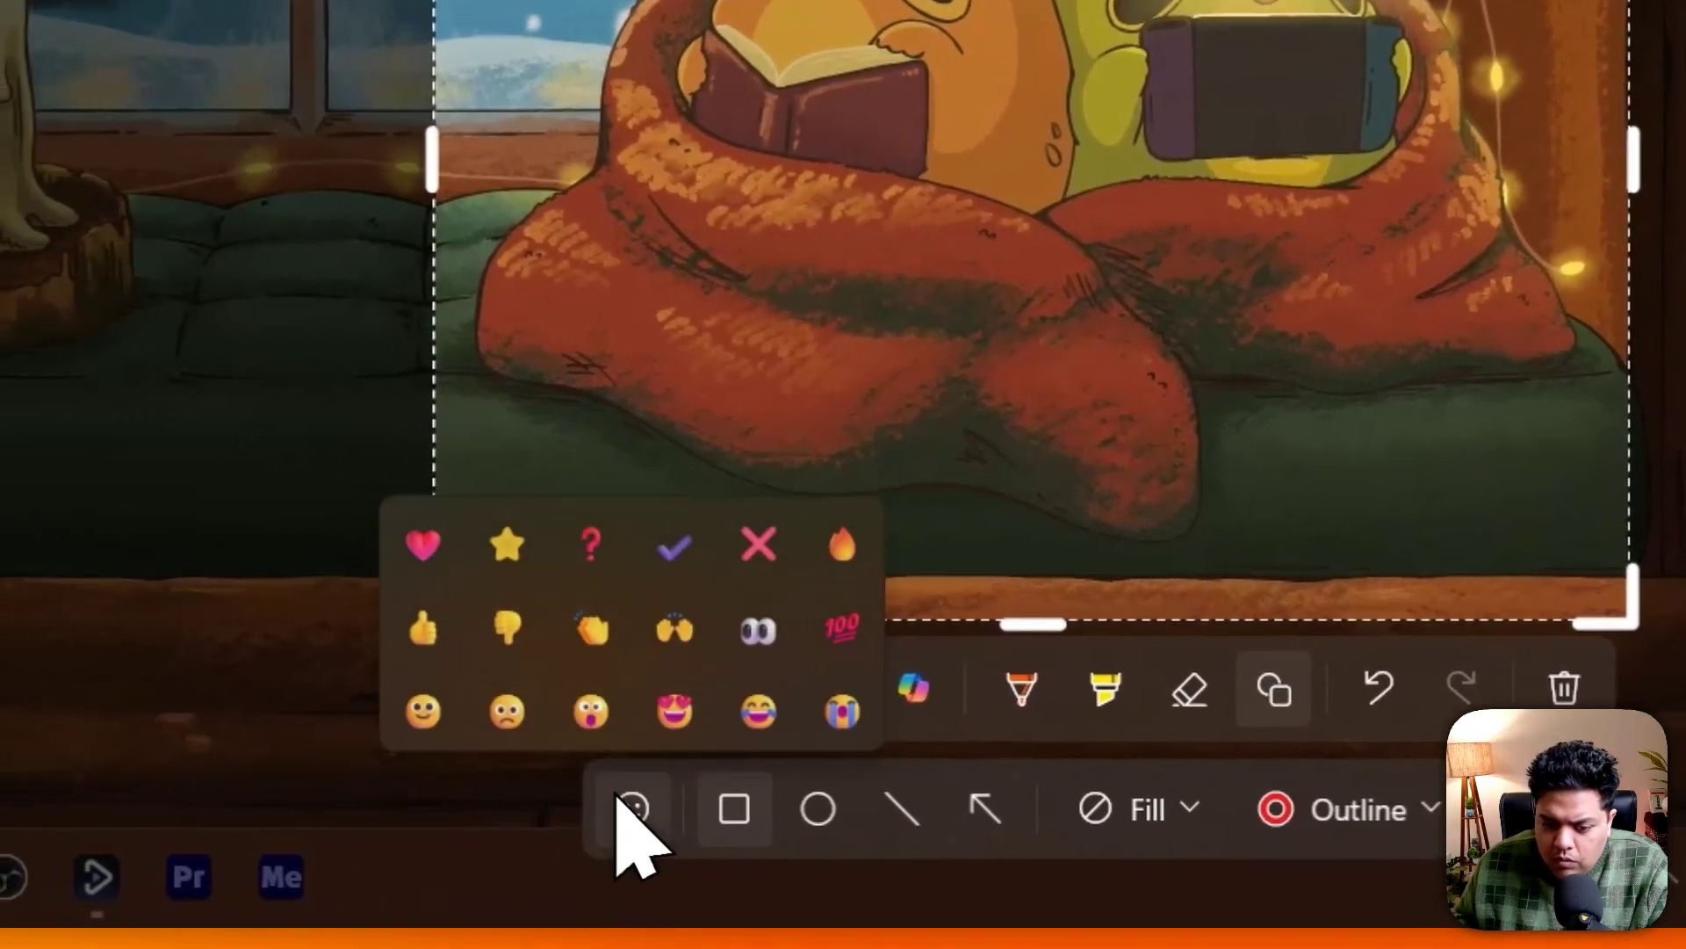
pyautogui.click(689, 625)
pyautogui.moveTo(1033, 165); pyautogui.dragTo(1444, 0)
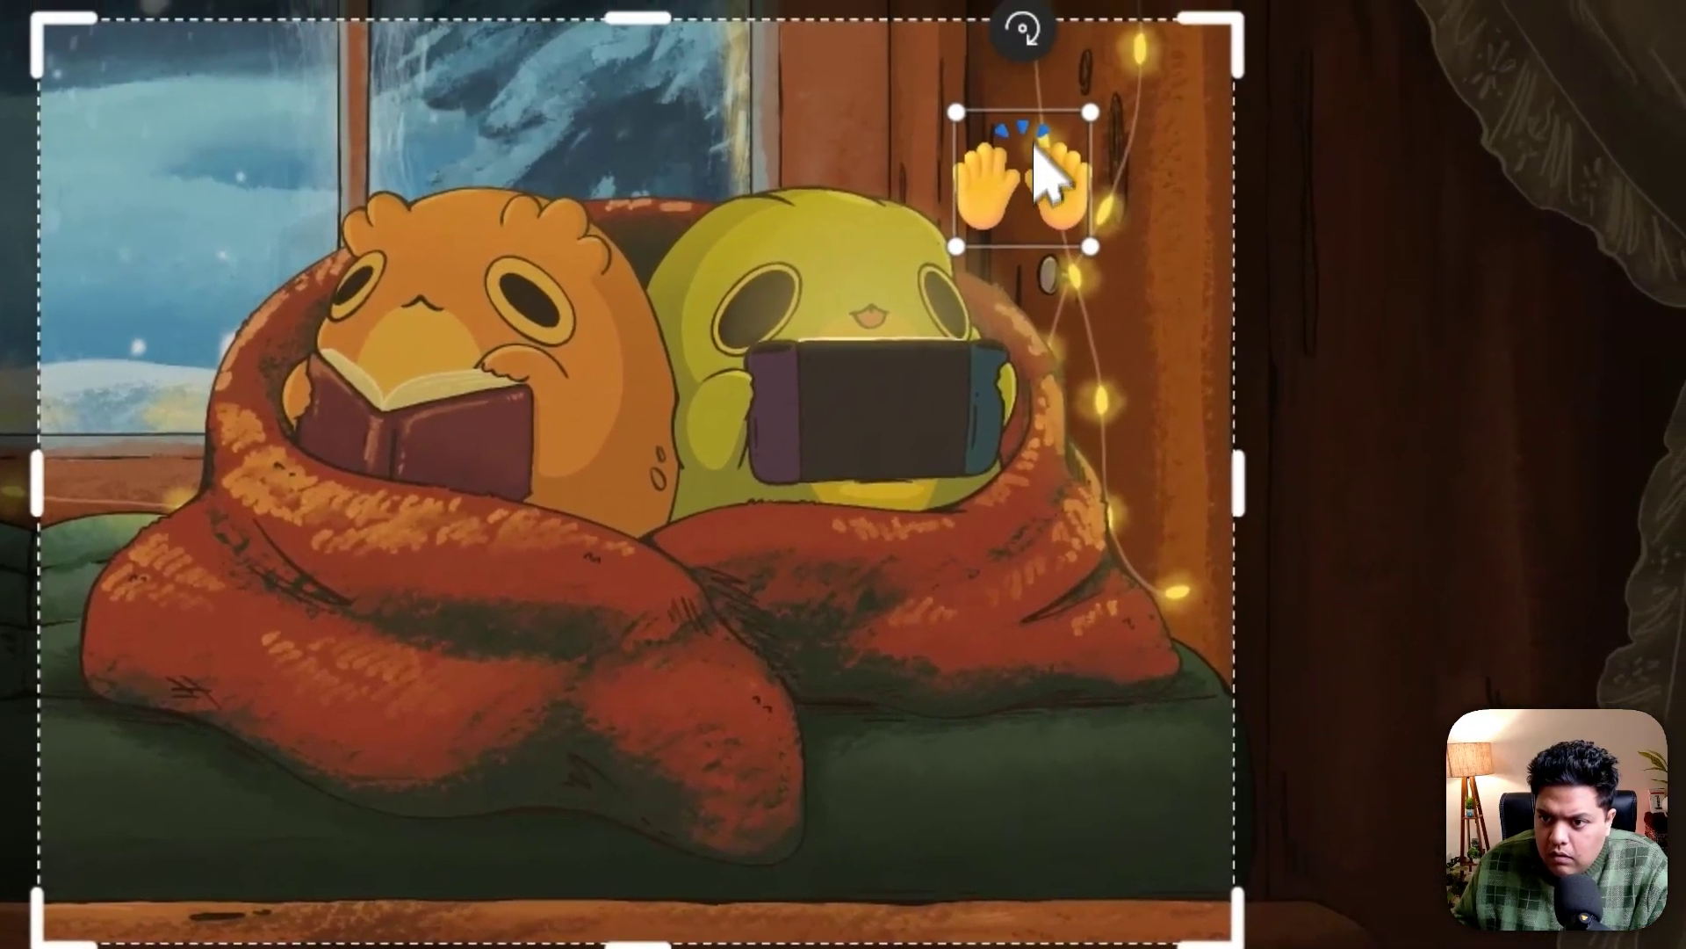
pyautogui.moveTo(990, 145); pyautogui.dragTo(1037, 156)
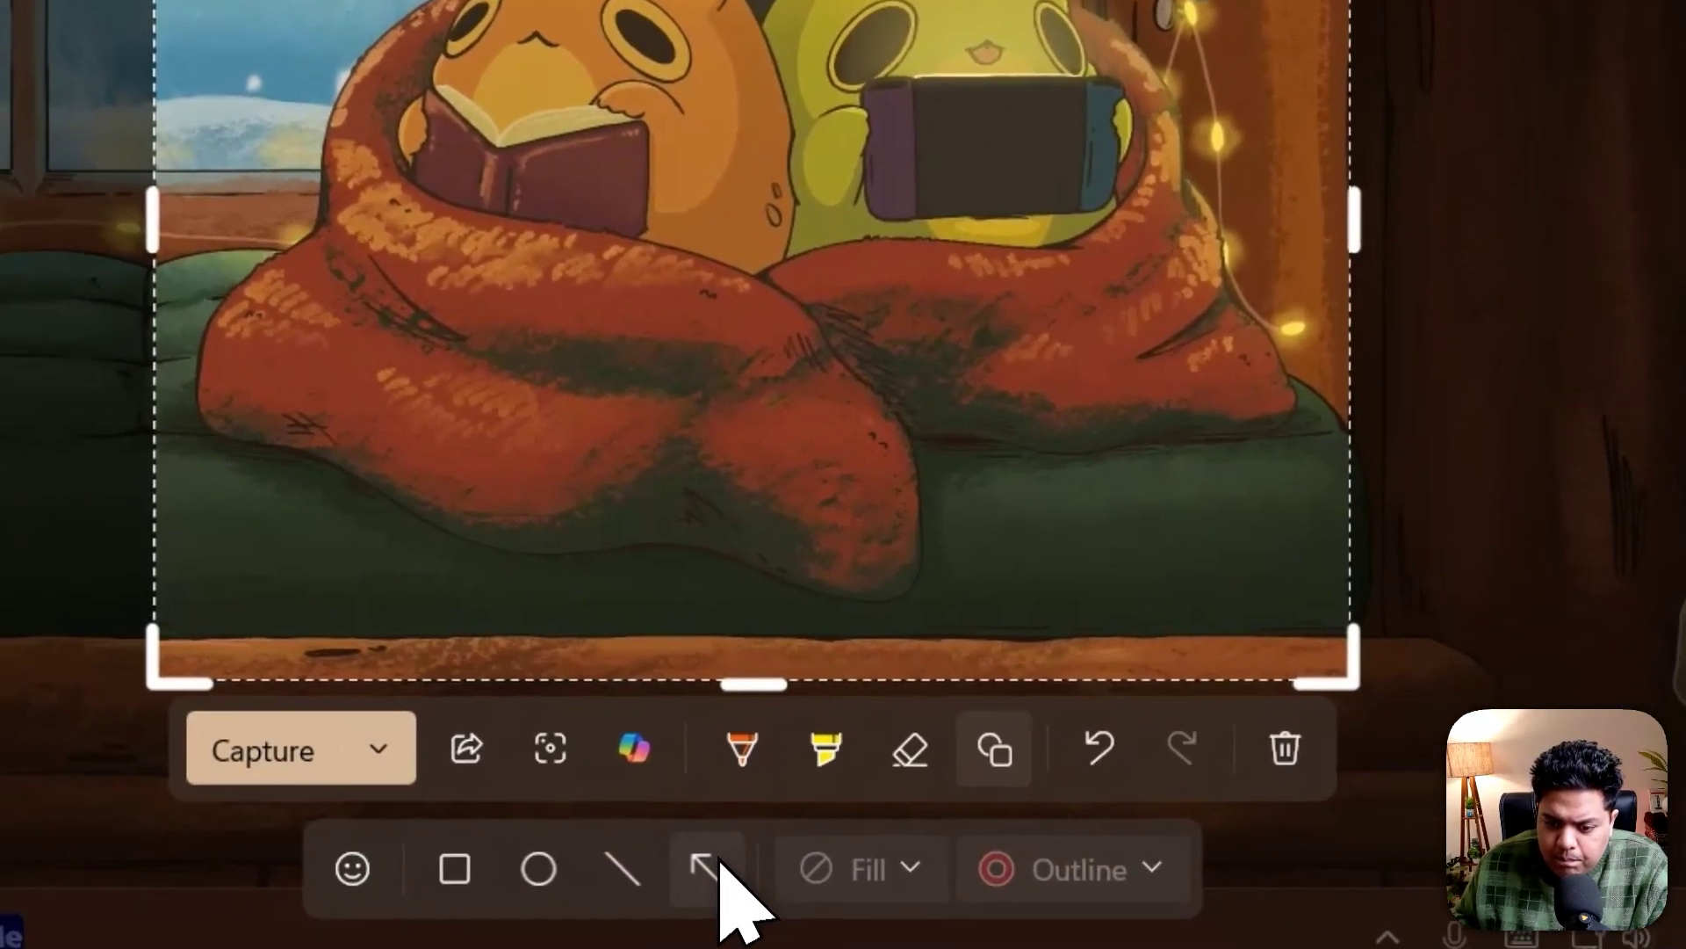
# - Insert an arrow shape pointing at the orange character and set its outline colour to orange
pyautogui.click(703, 866)
pyautogui.moveTo(610, 246); pyautogui.dragTo(740, 399)
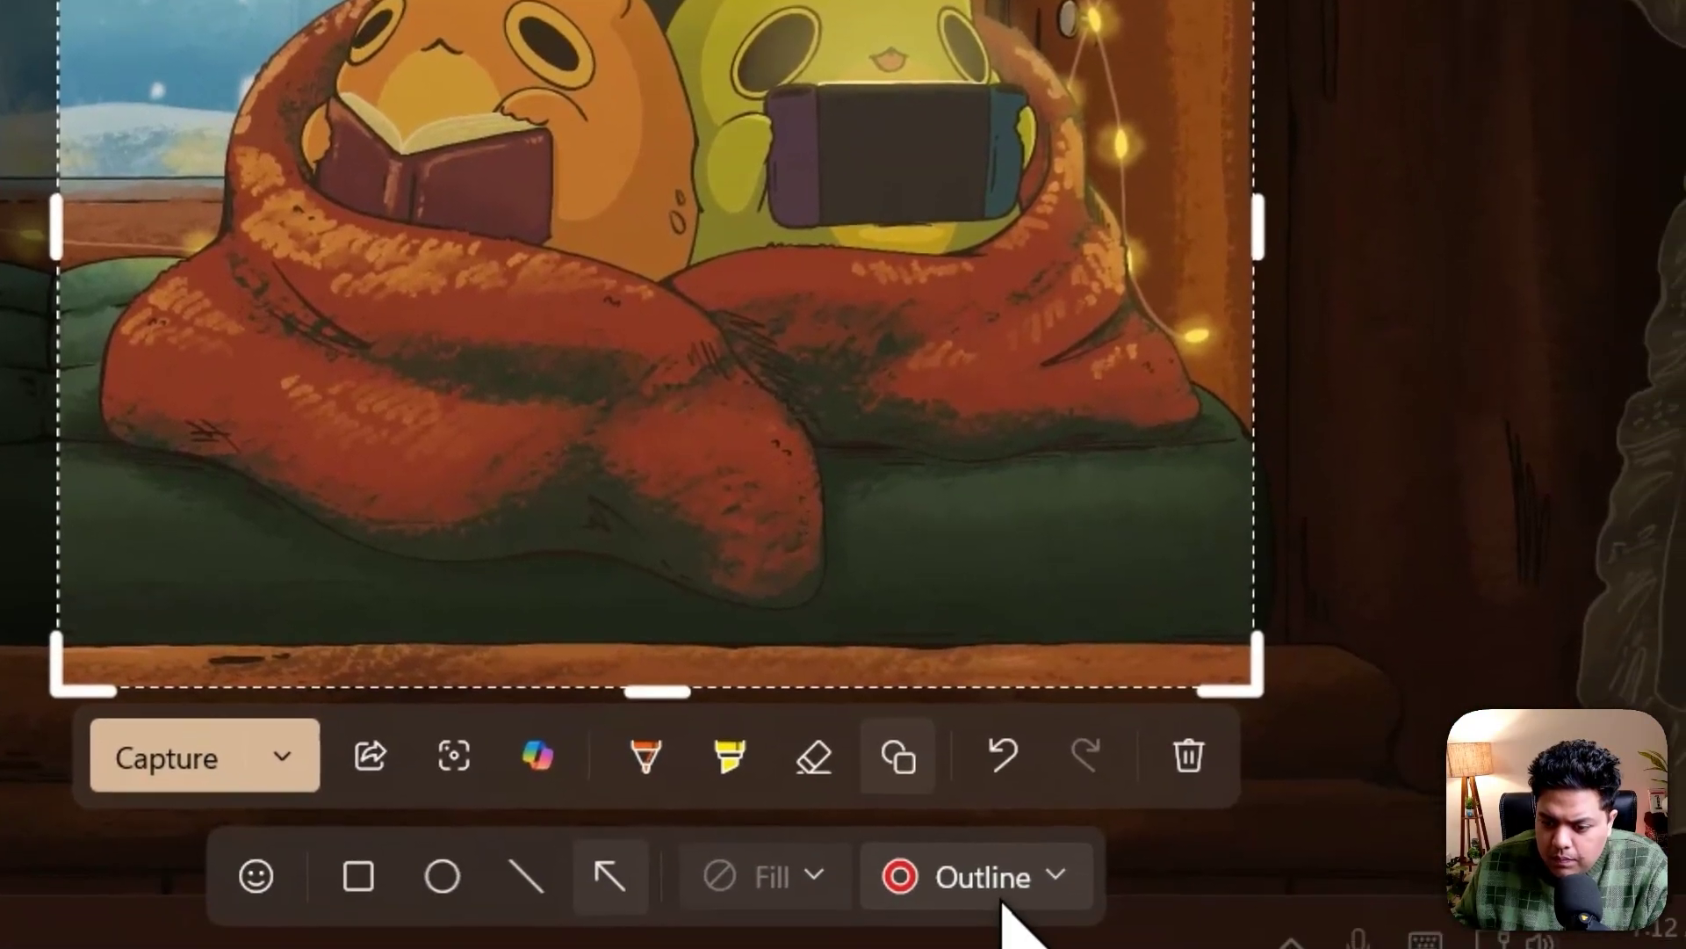
pyautogui.click(992, 873)
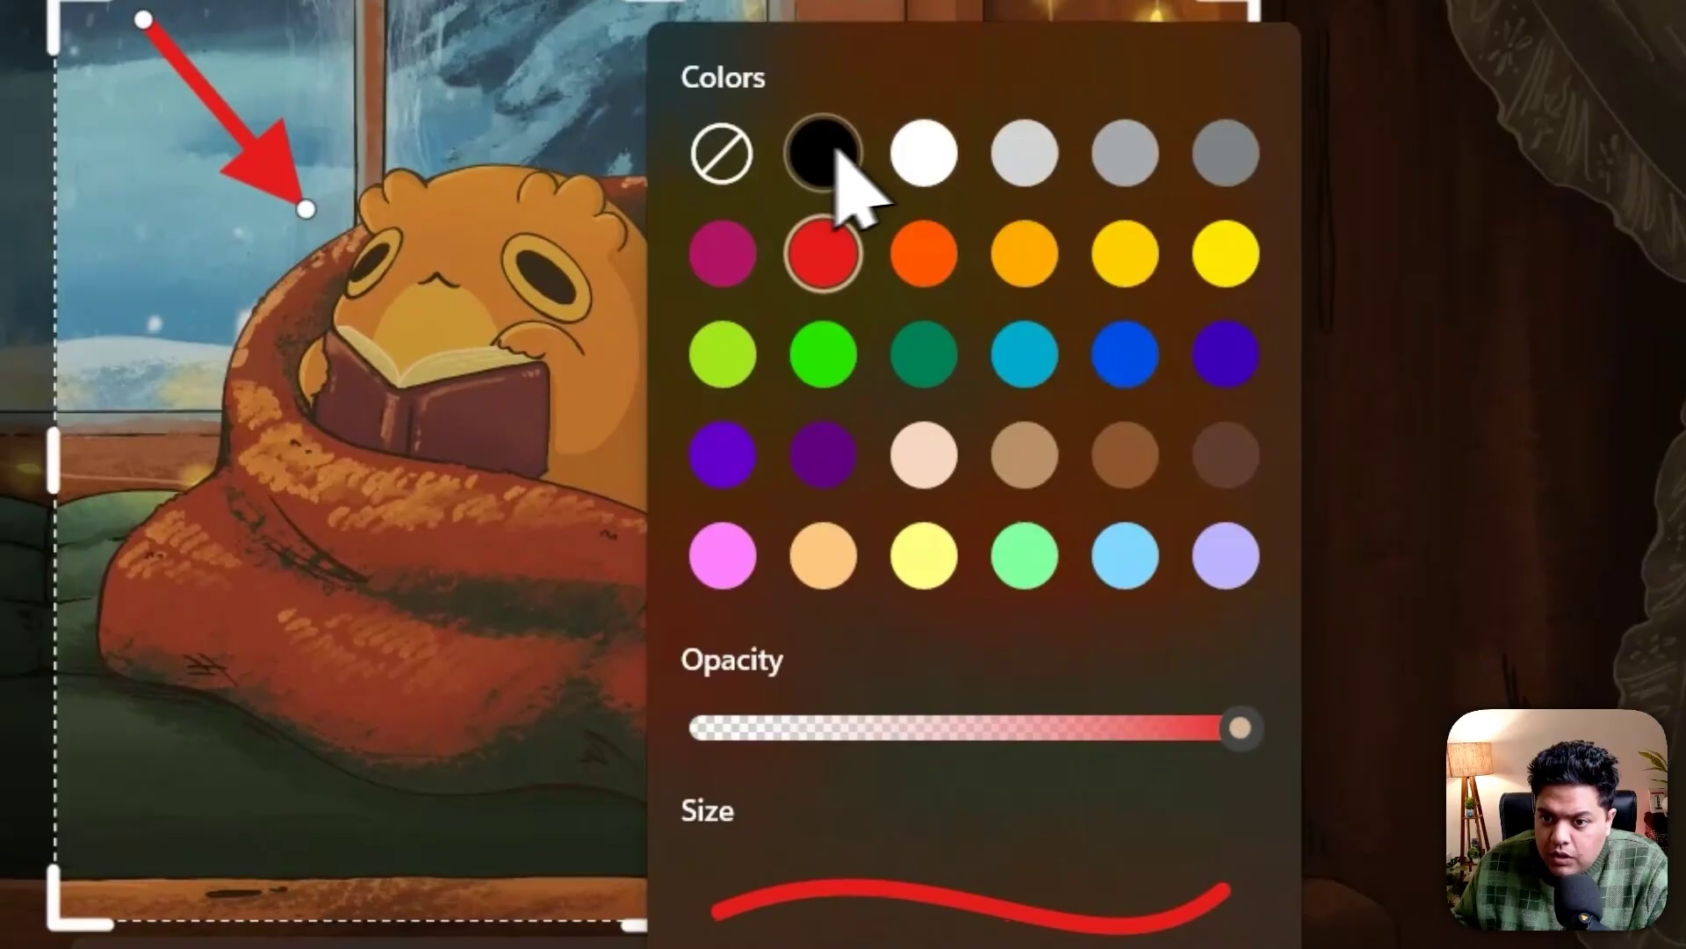
pyautogui.click(922, 264)
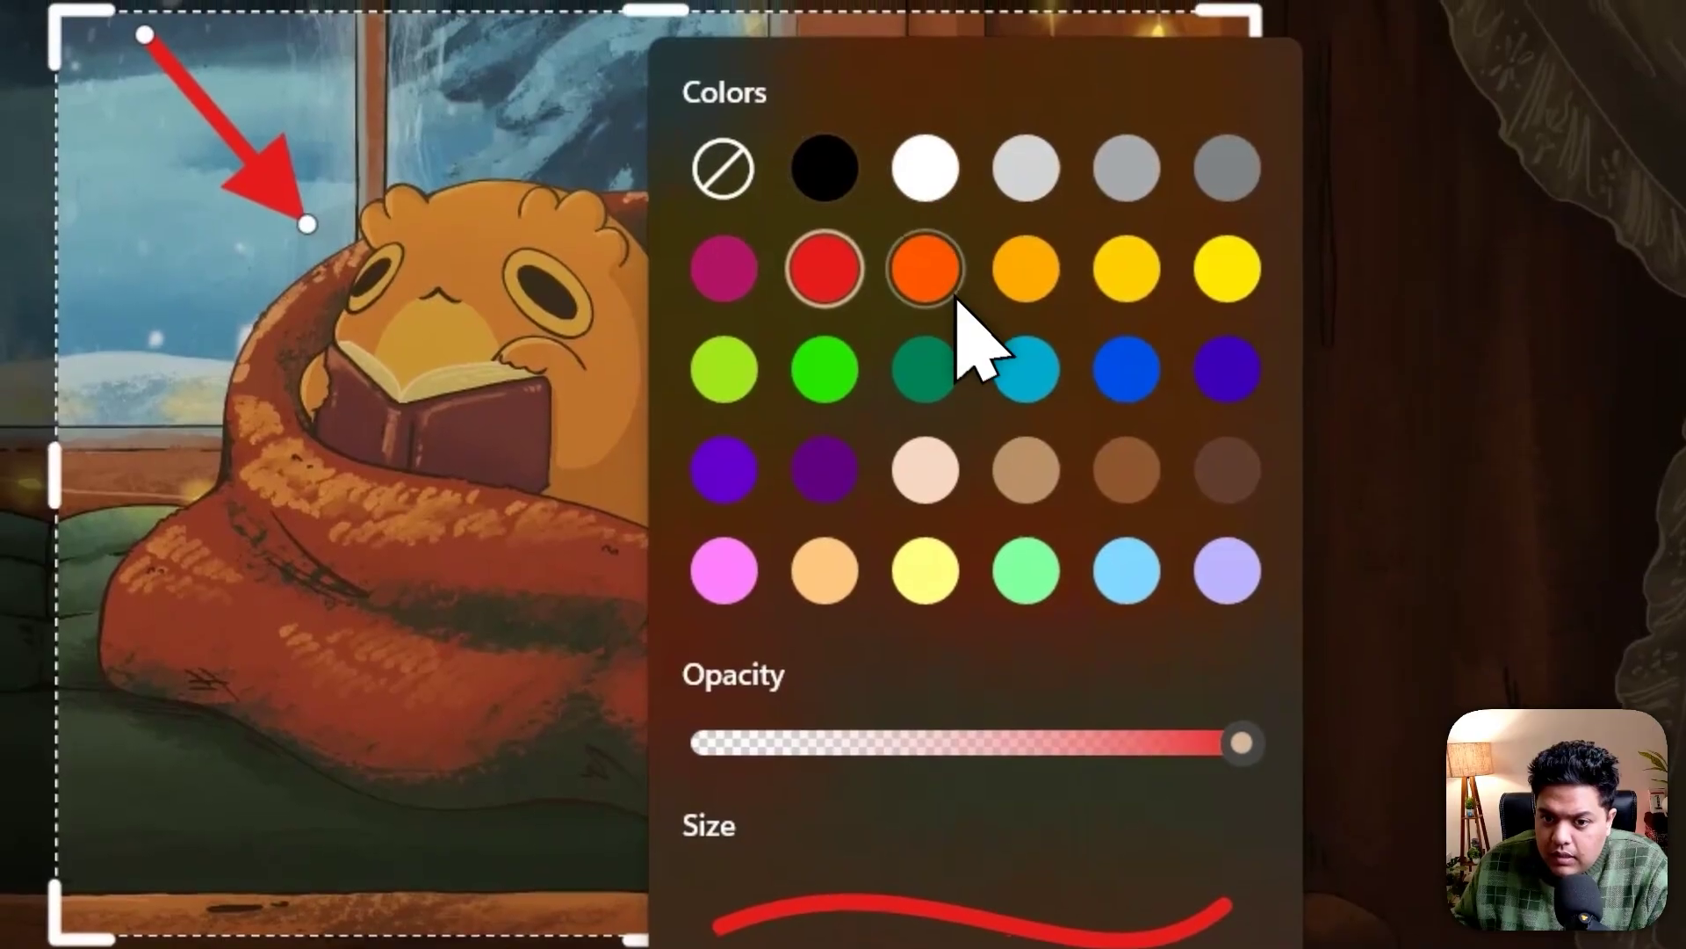
pyautogui.click(533, 373)
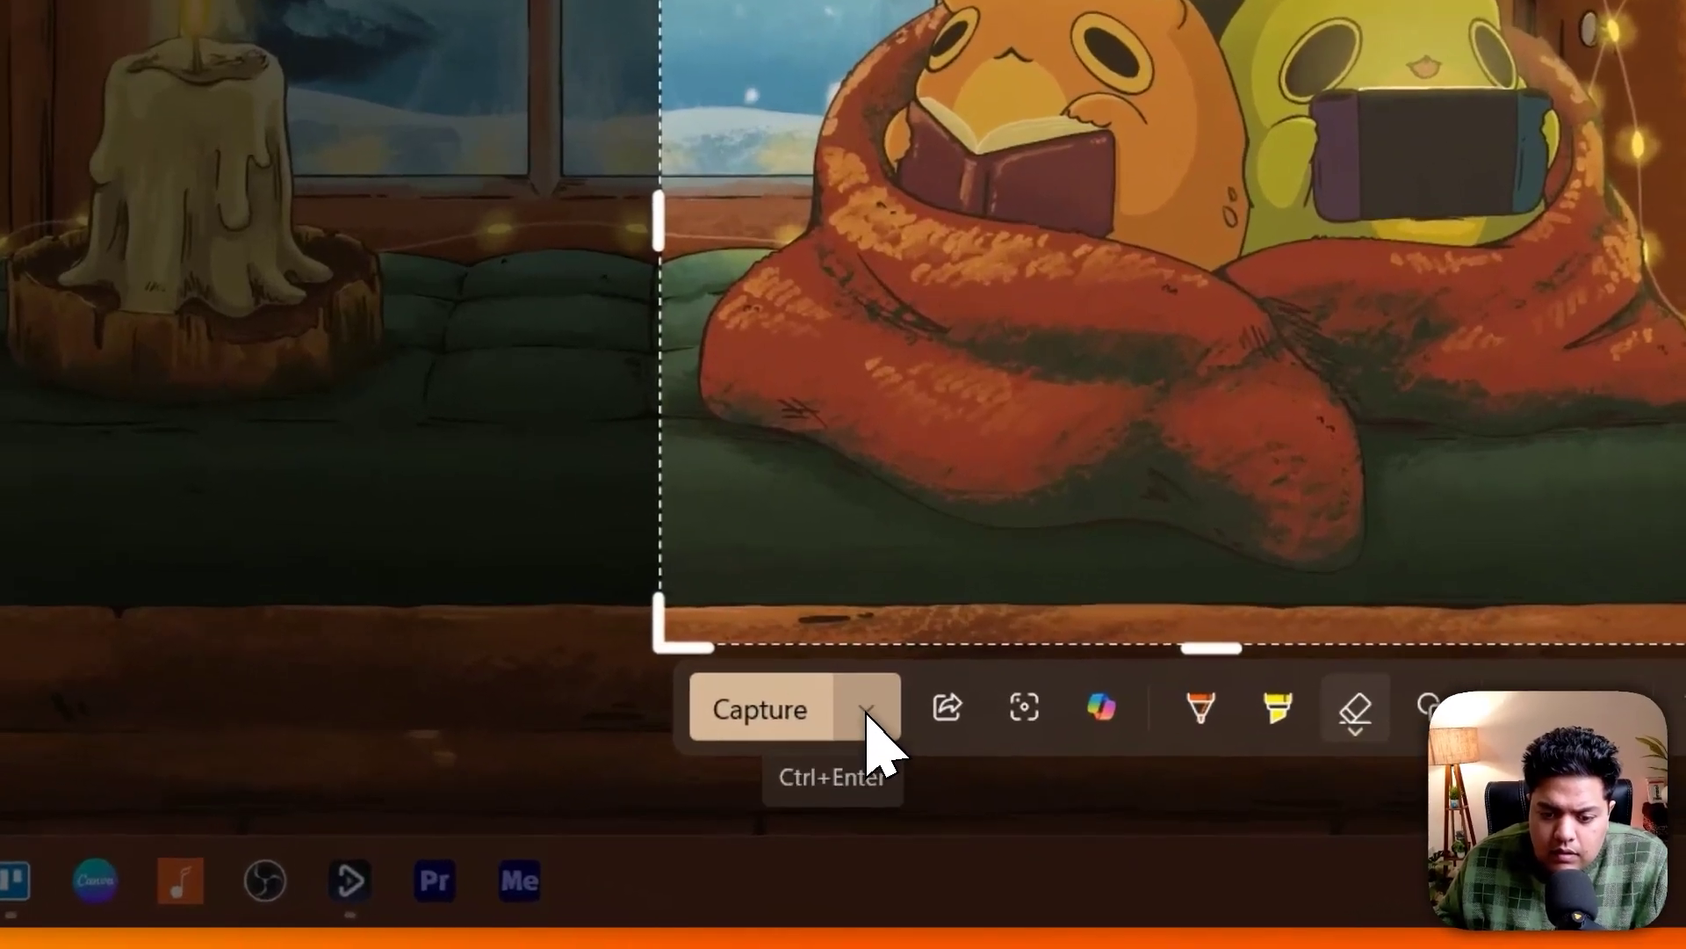
# - View the save options offered for the capture and discard the marked-up snip
pyautogui.click(907, 809)
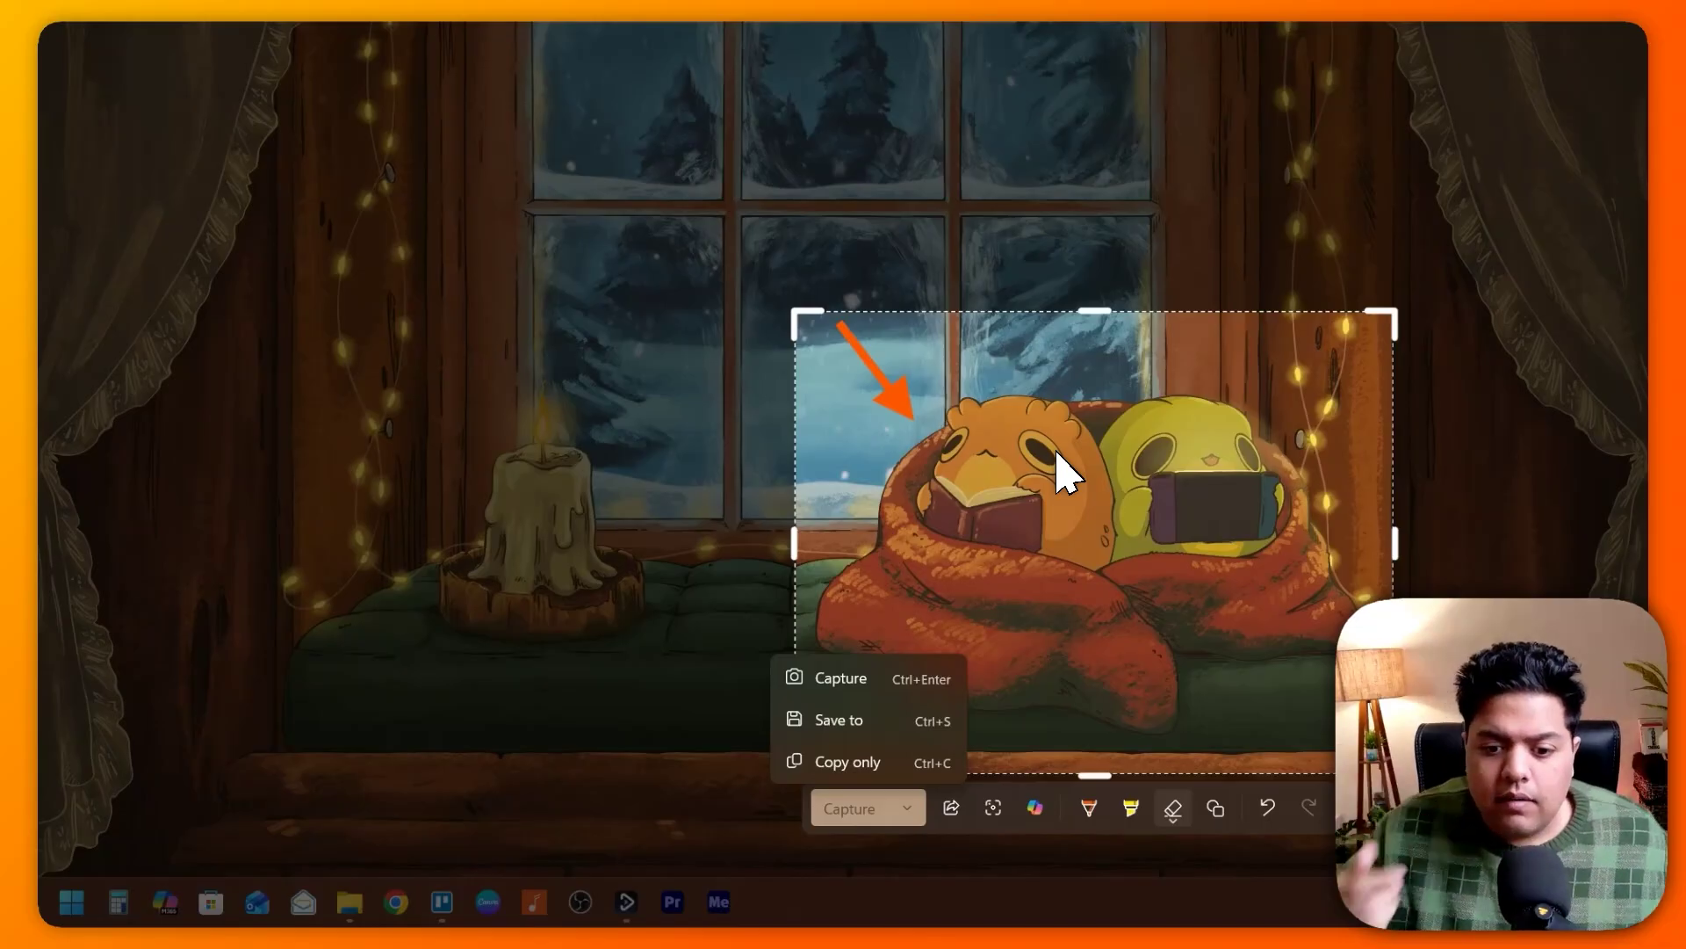
pyautogui.press('Escape')
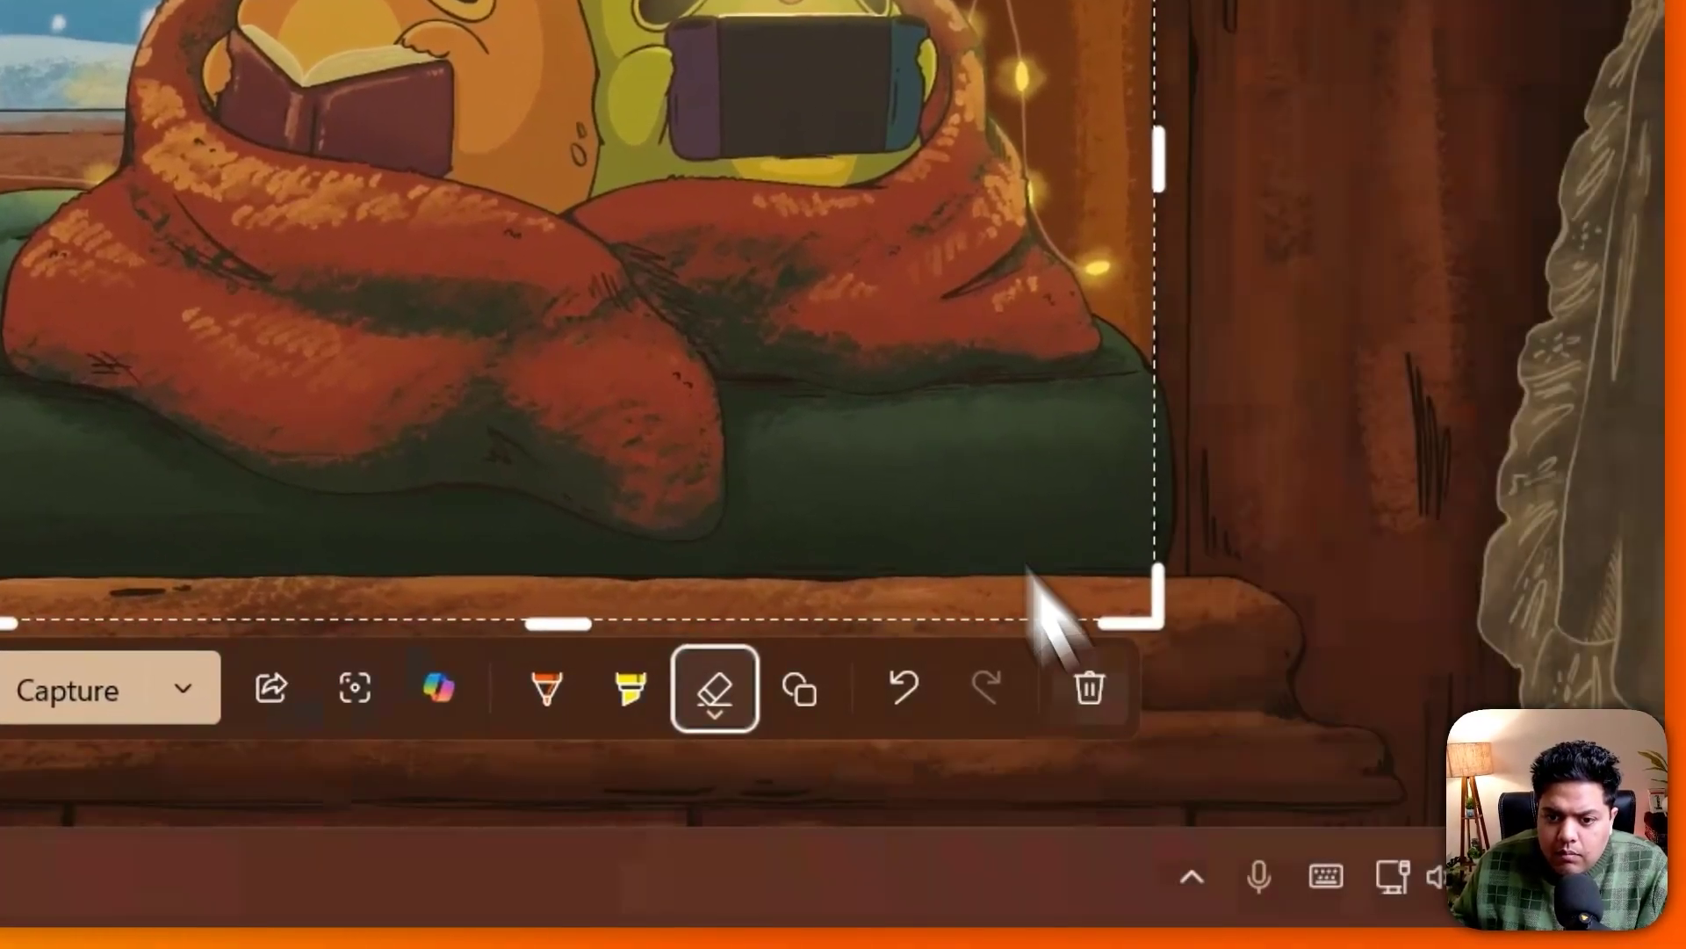
pyautogui.click(1089, 688)
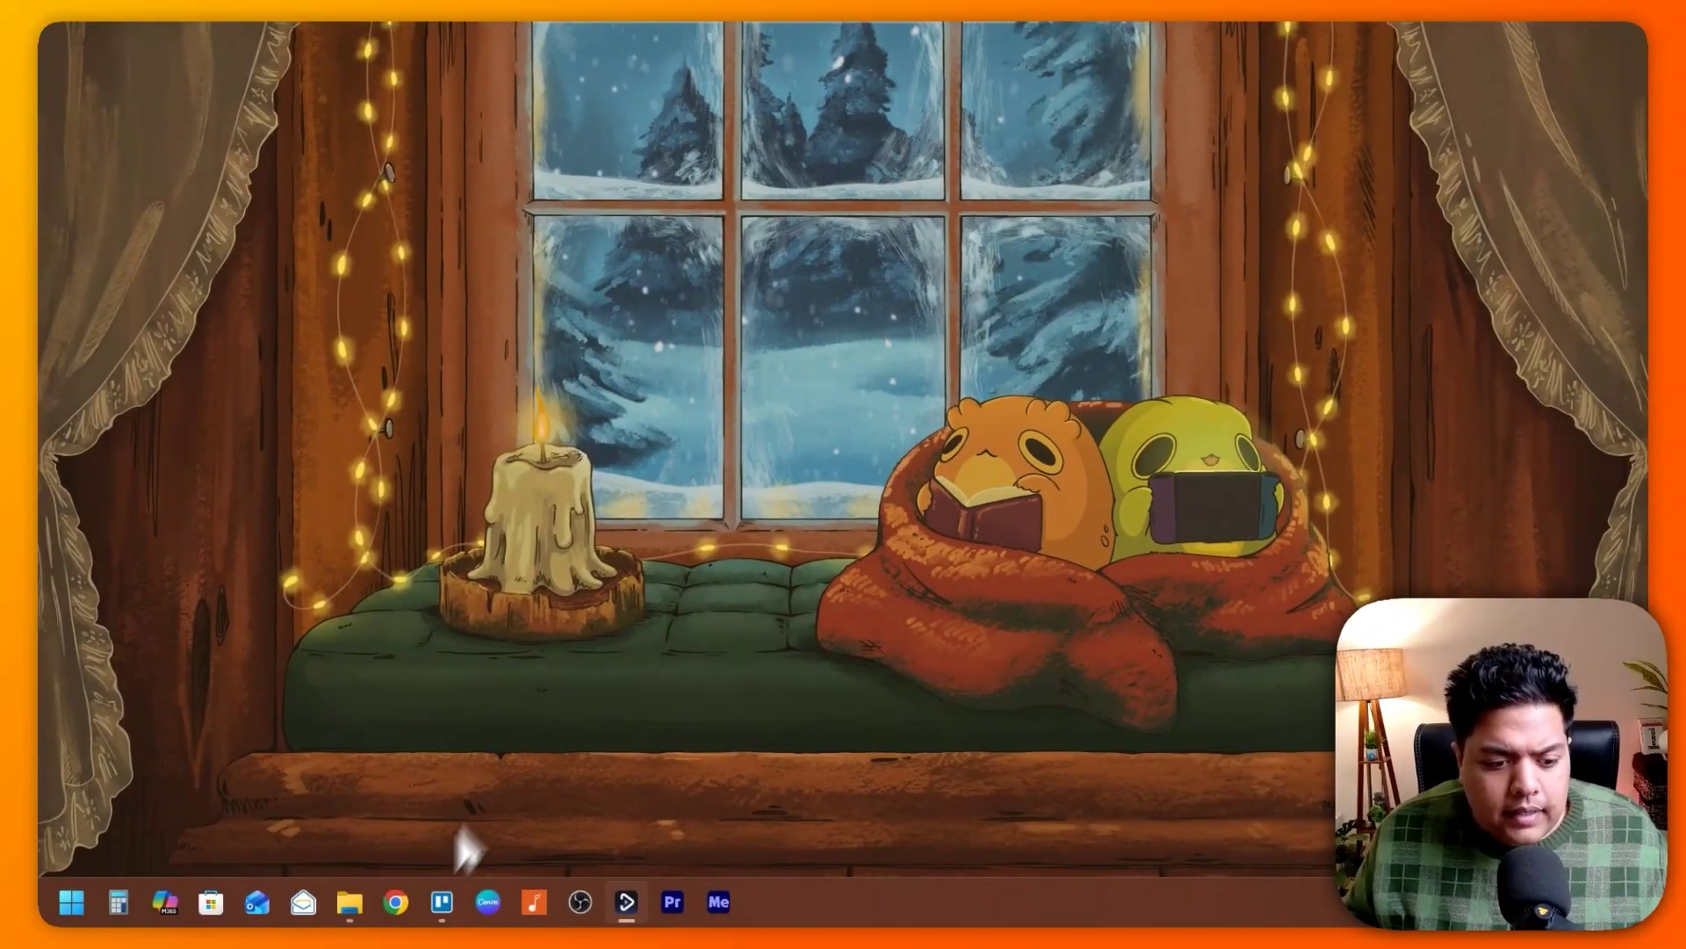
# - Capture the Screenshots folder window with a Window-mode snip and view the saved image
pyautogui.click(349, 901)
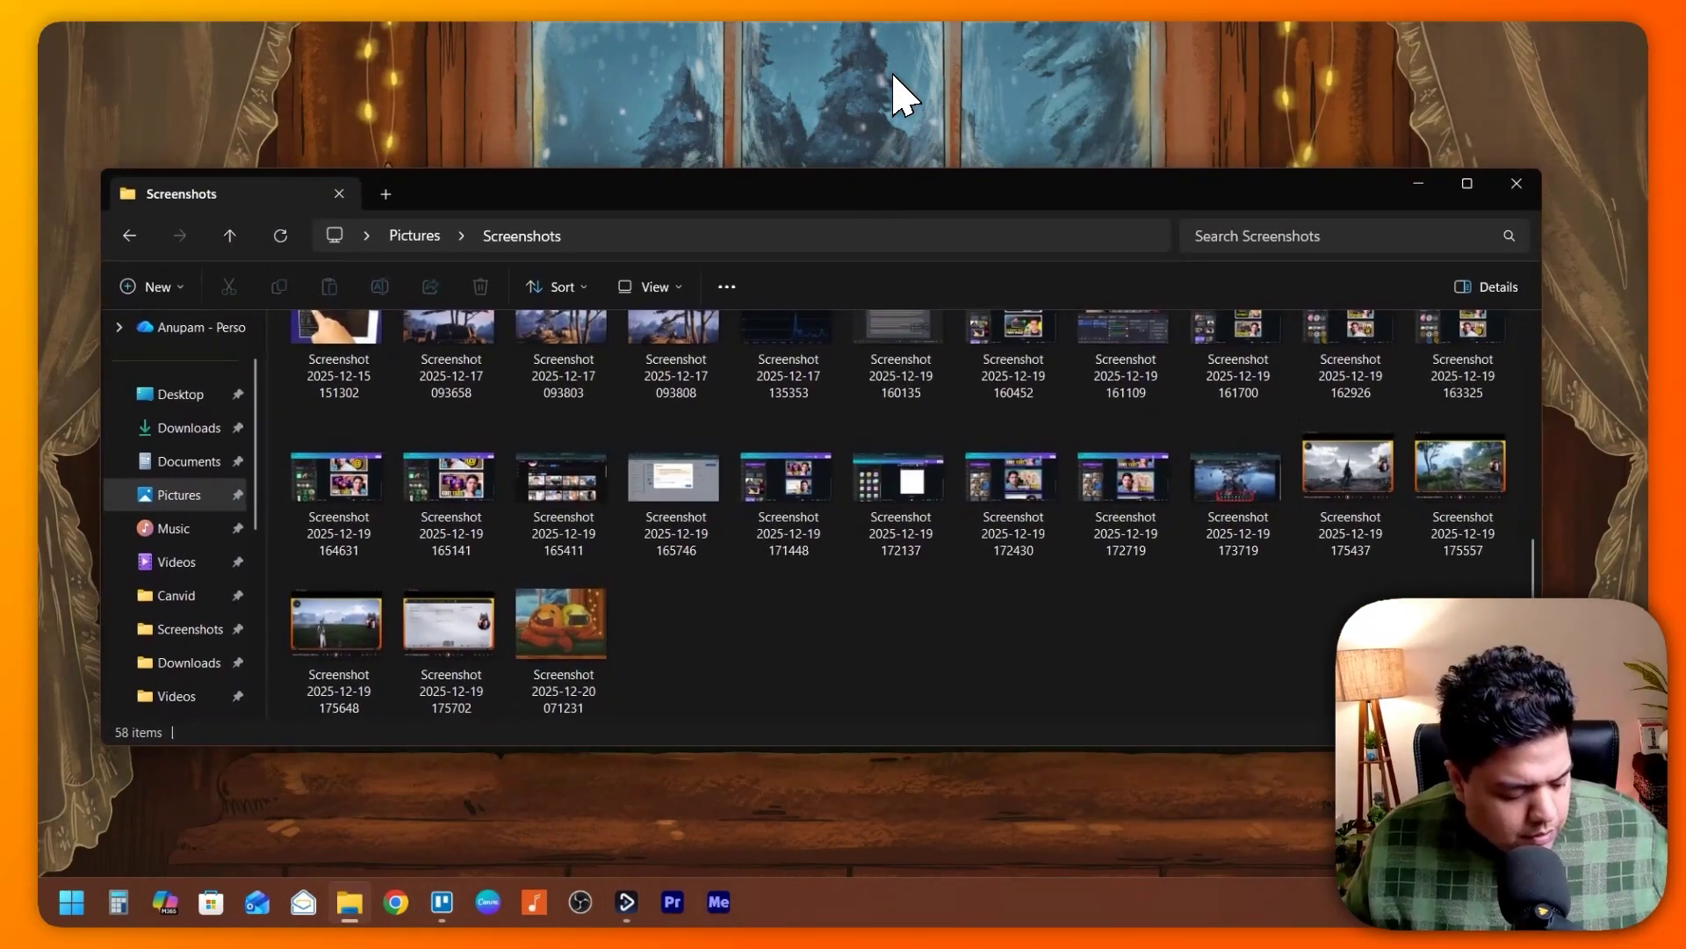
pyautogui.press('super+shift+s')
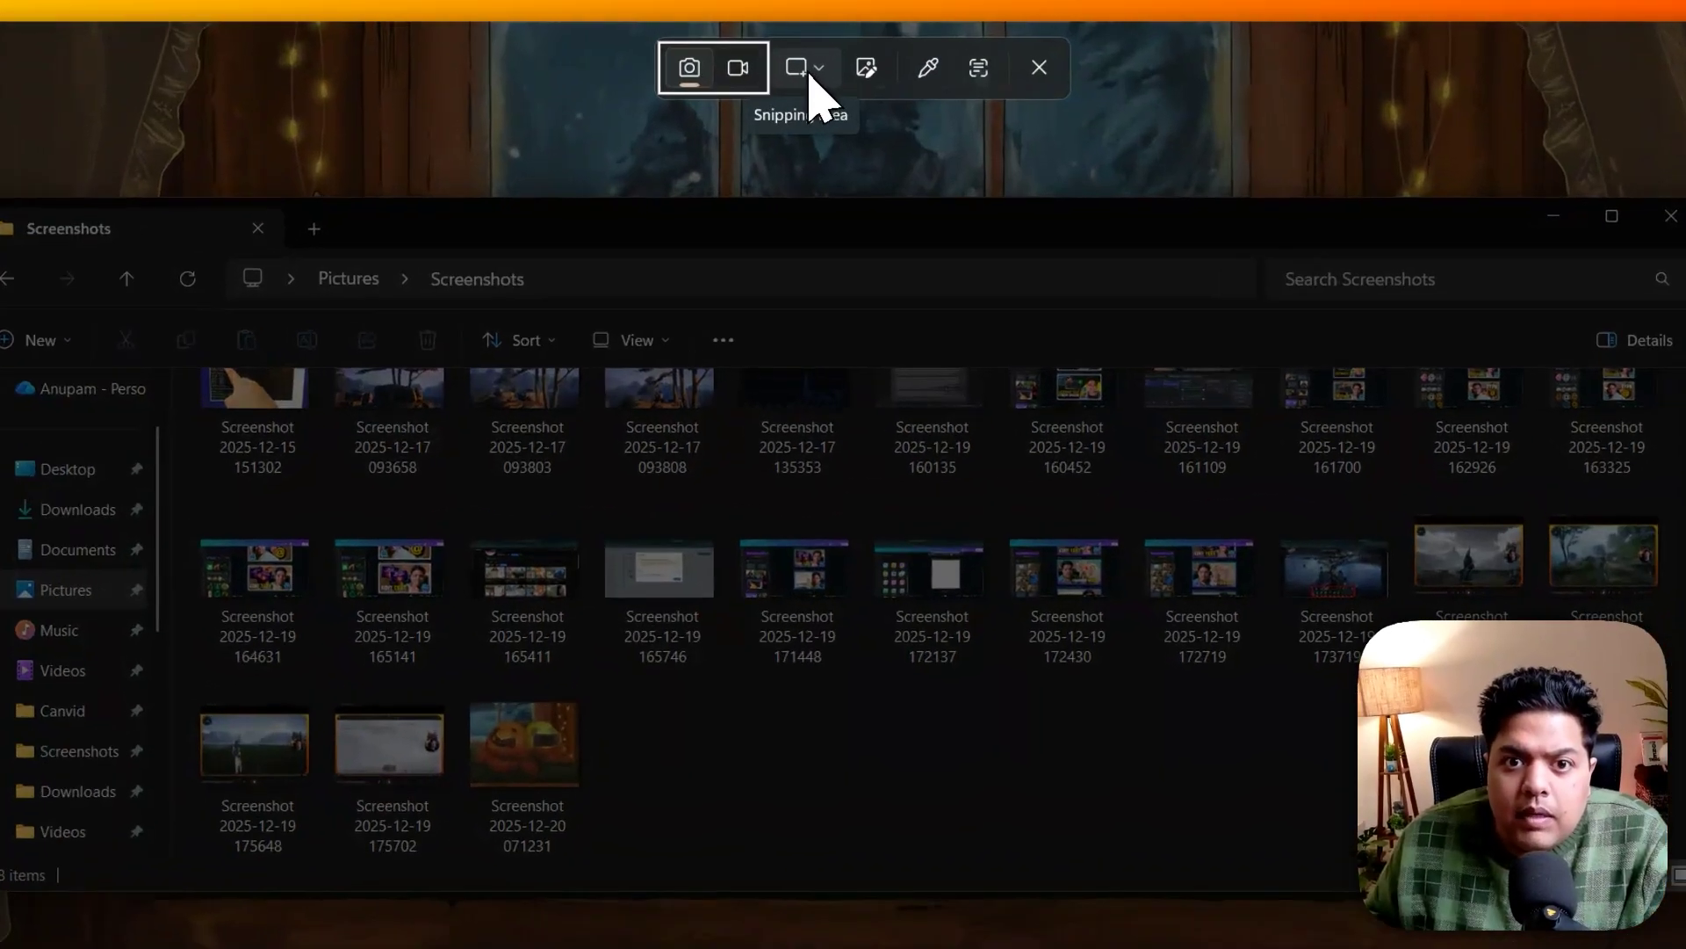
pyautogui.click(808, 70)
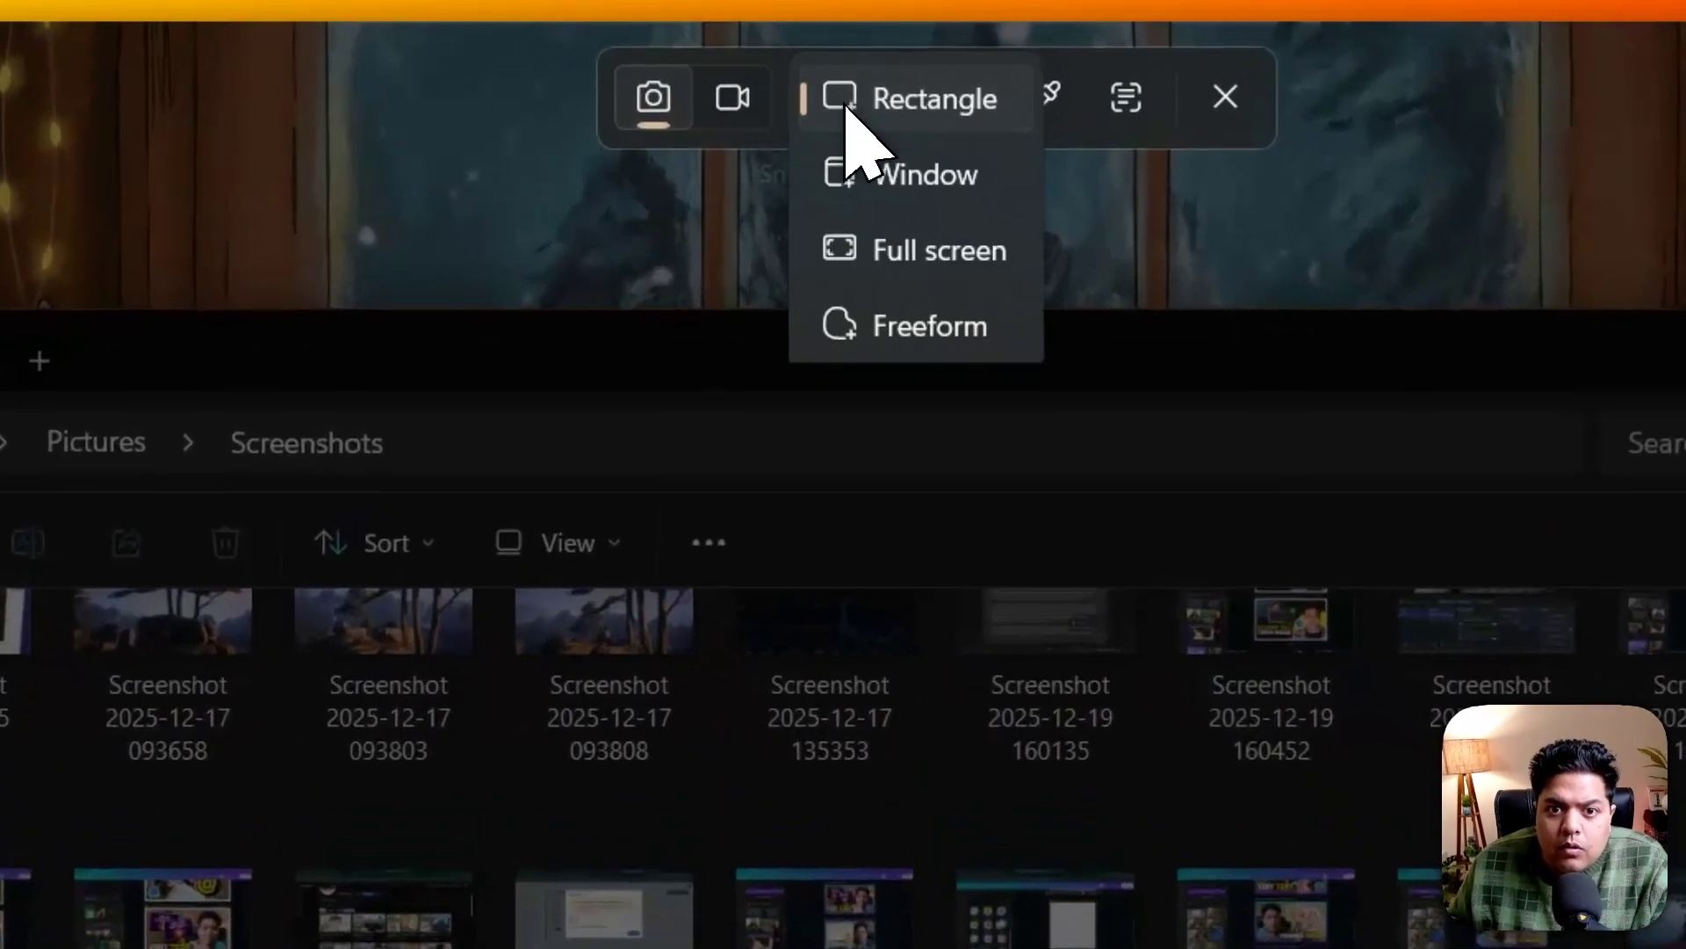
pyautogui.click(836, 123)
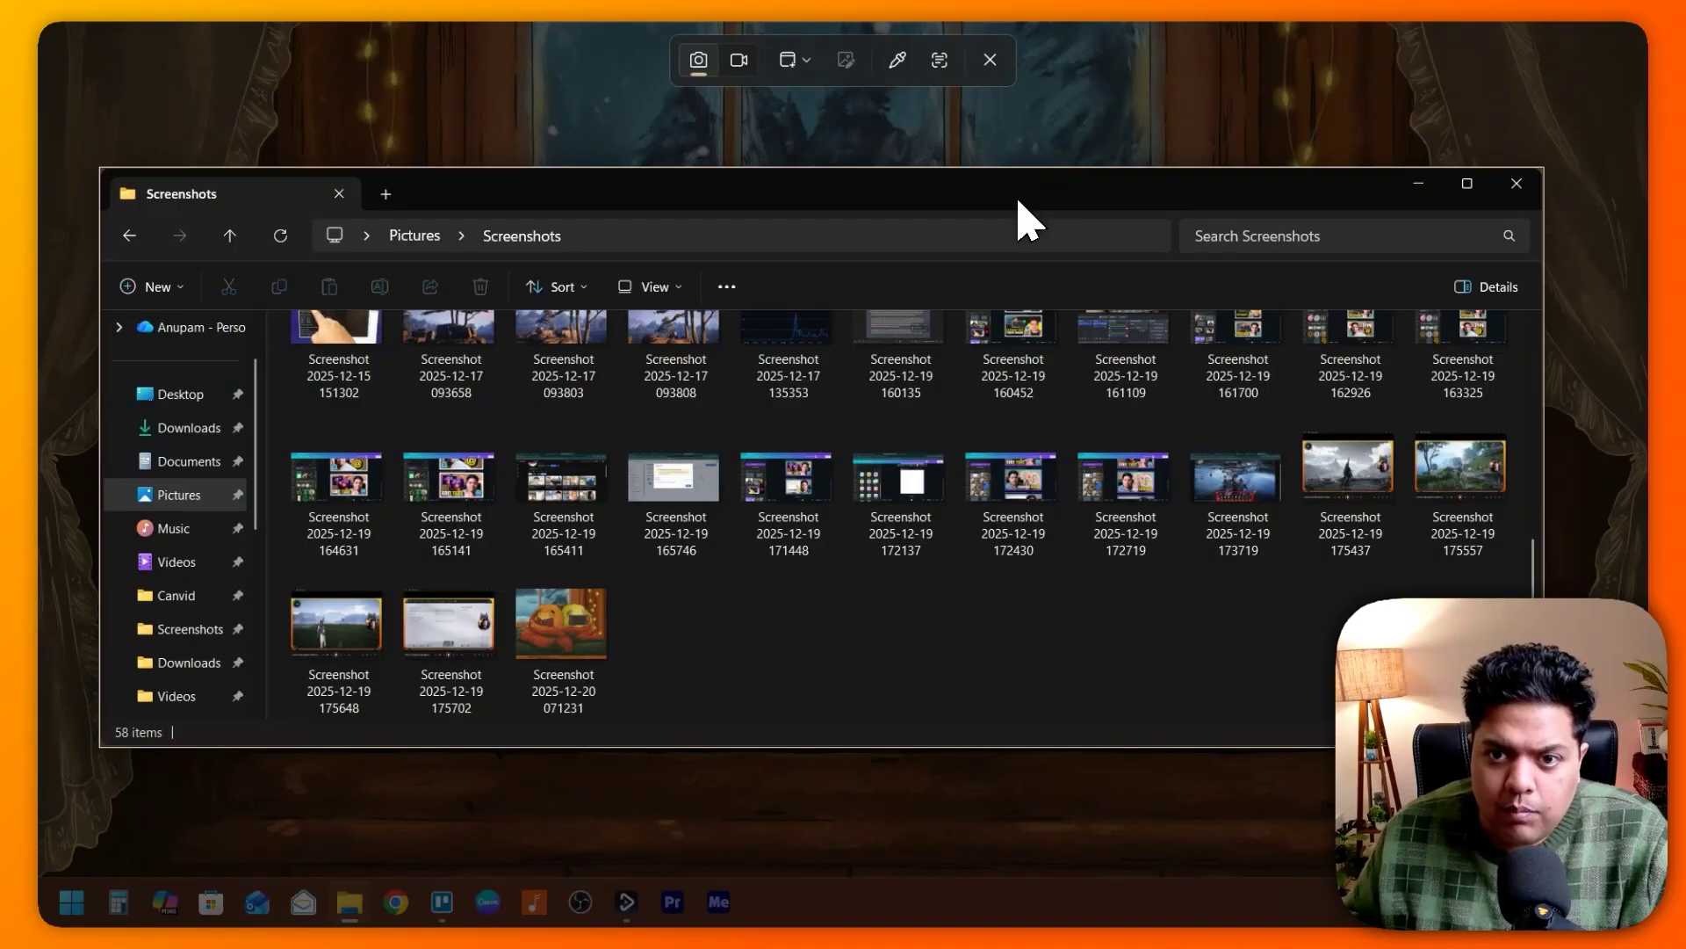
pyautogui.click(852, 198)
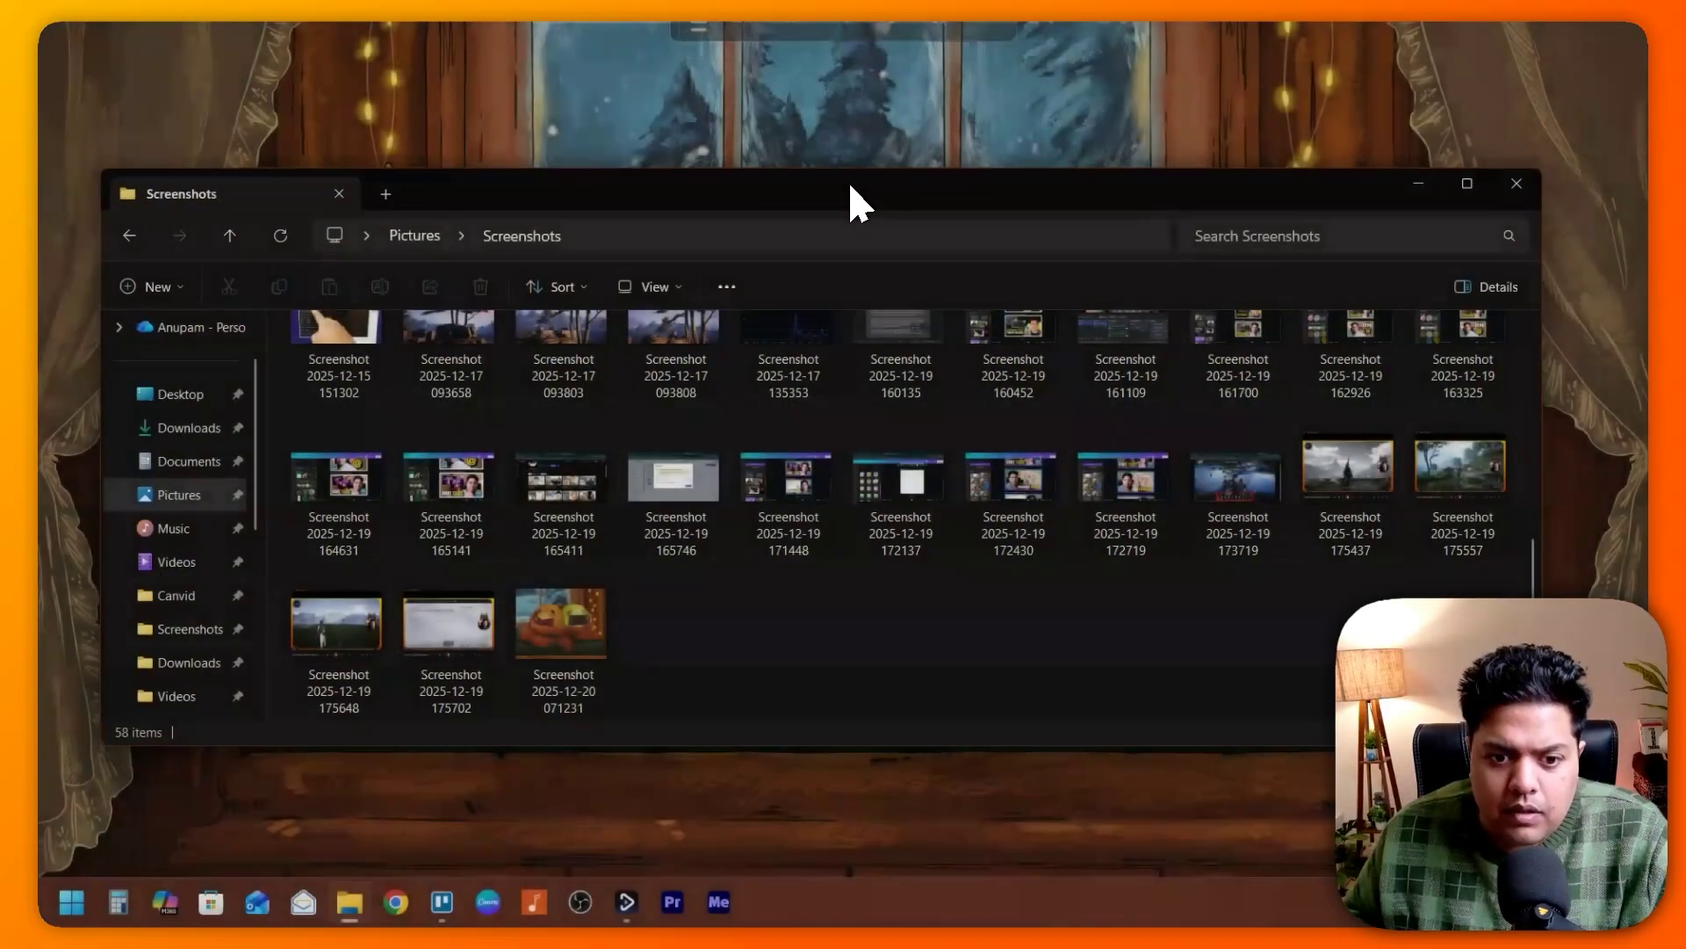
pyautogui.doubleClick(678, 635)
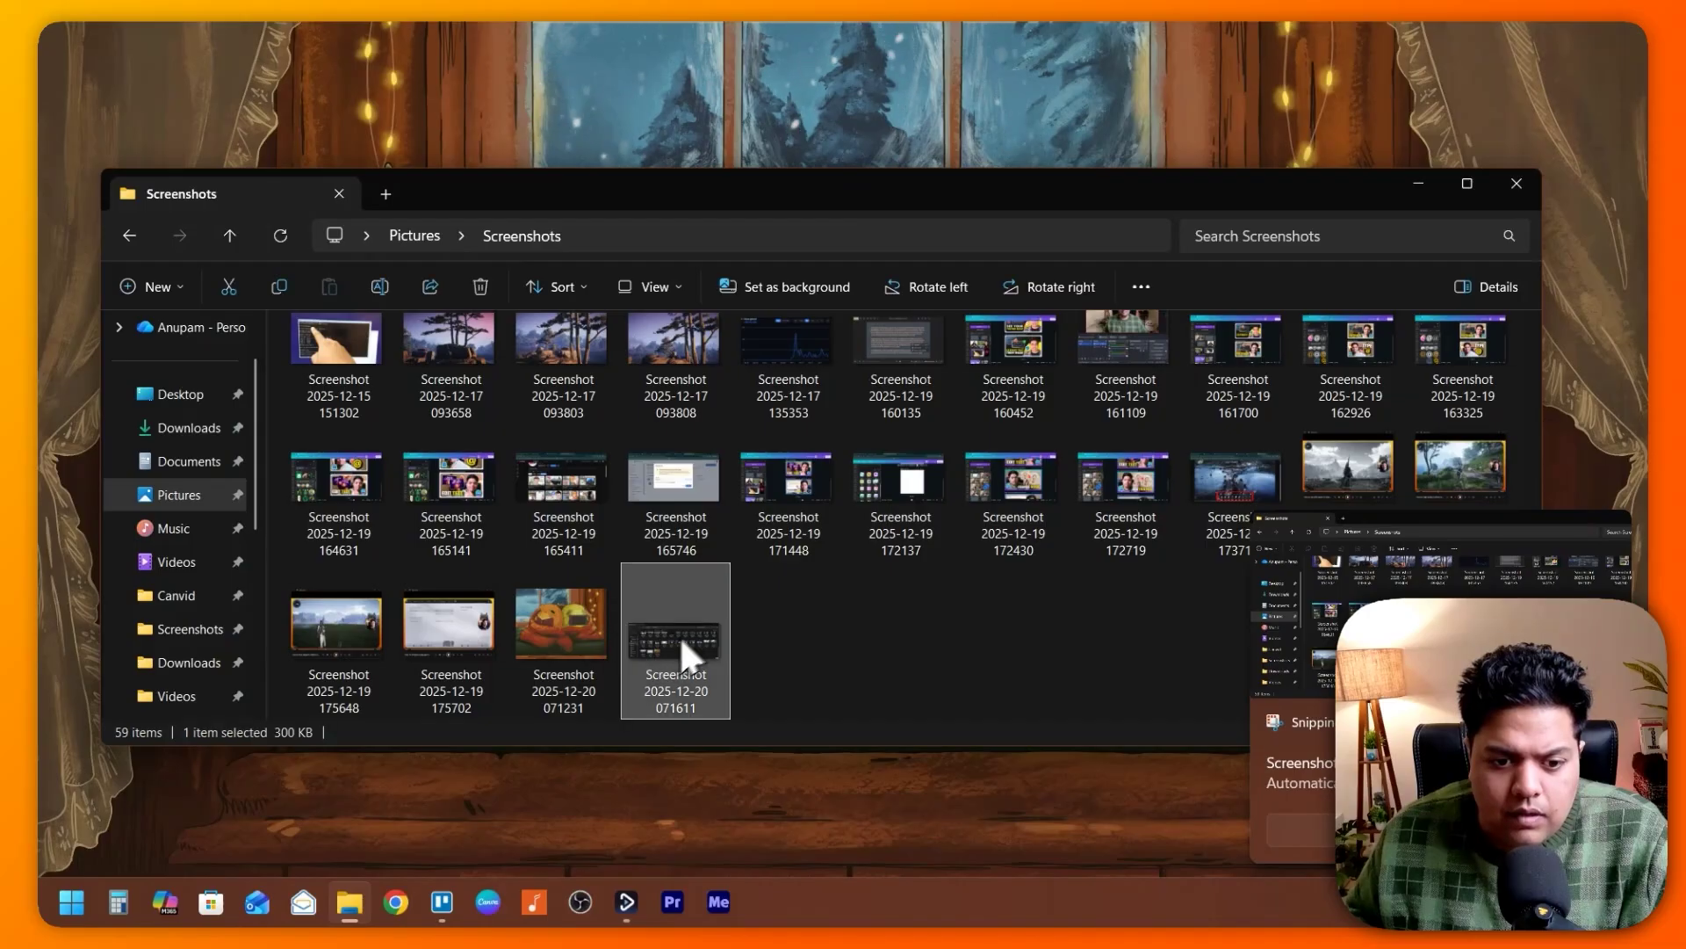
pyautogui.click(1320, 155)
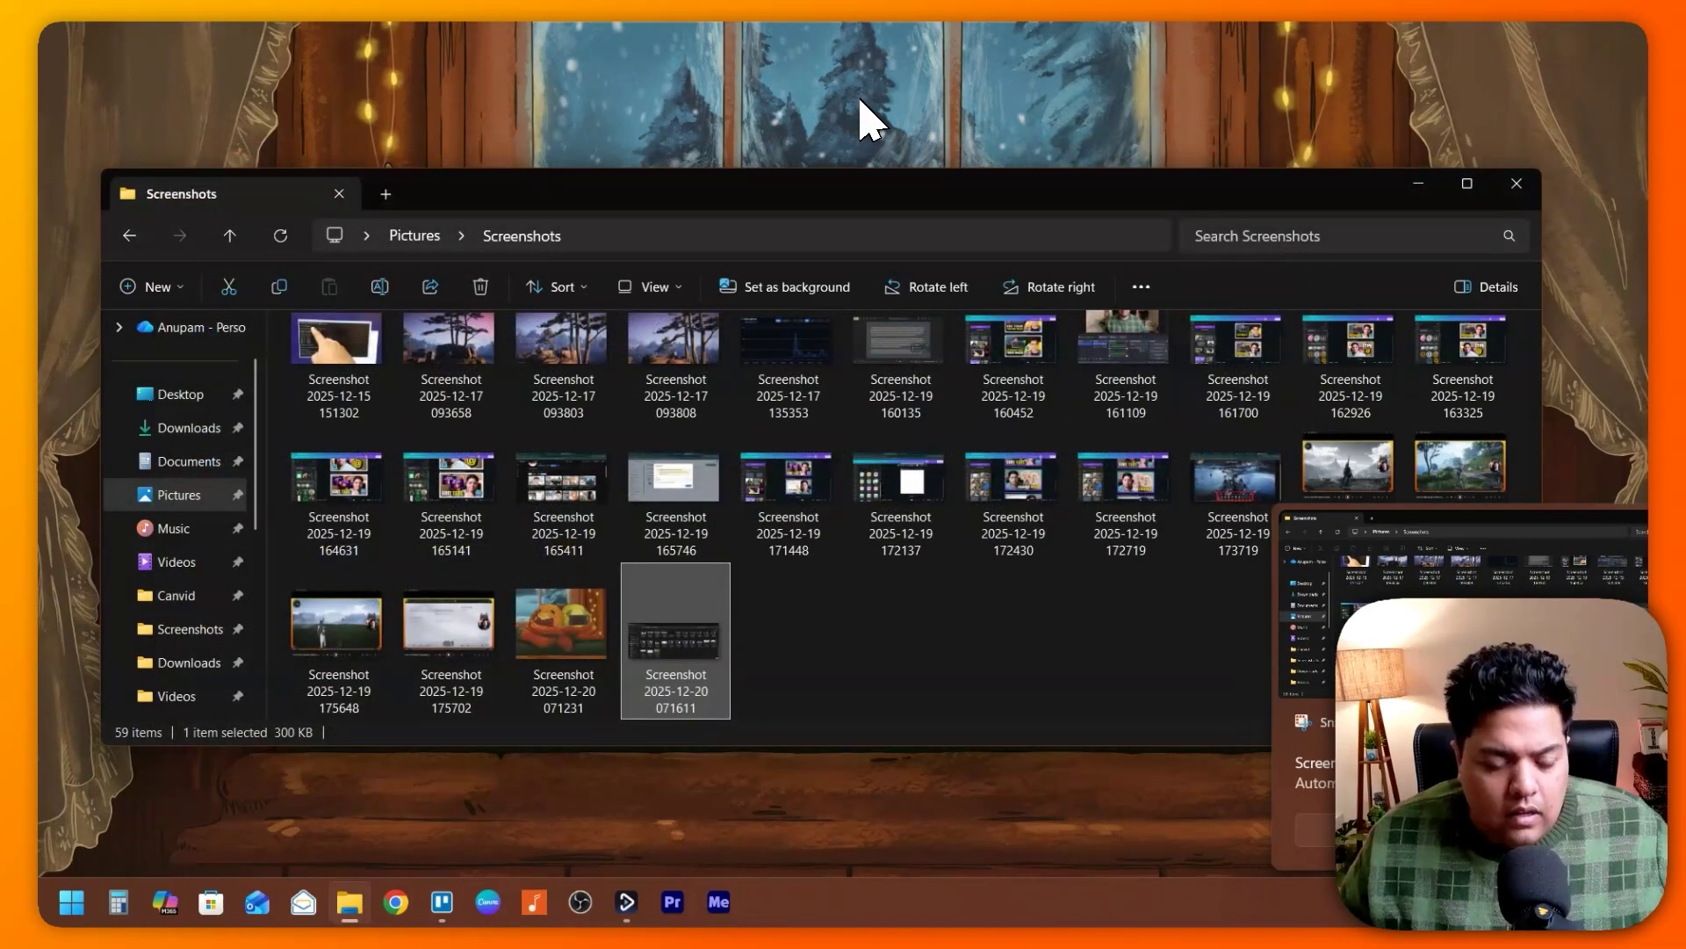
# - Take a Full screen snip and view the saved capture from the Screenshots folder
pyautogui.press('super+shift+s')
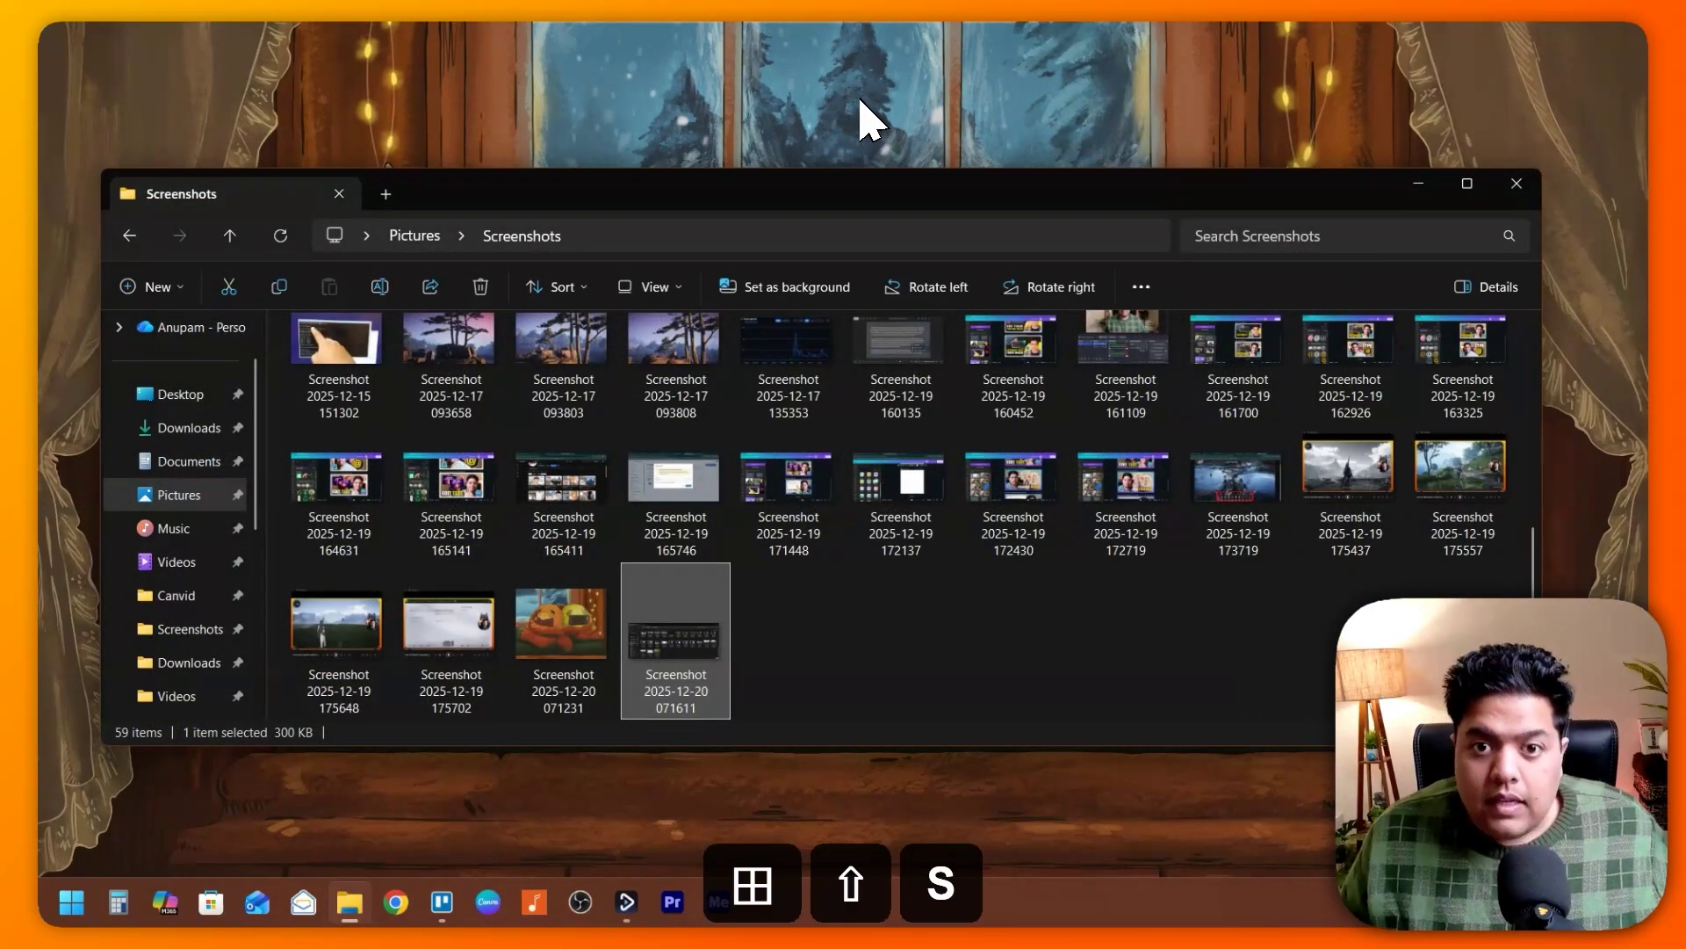
pyautogui.click(796, 56)
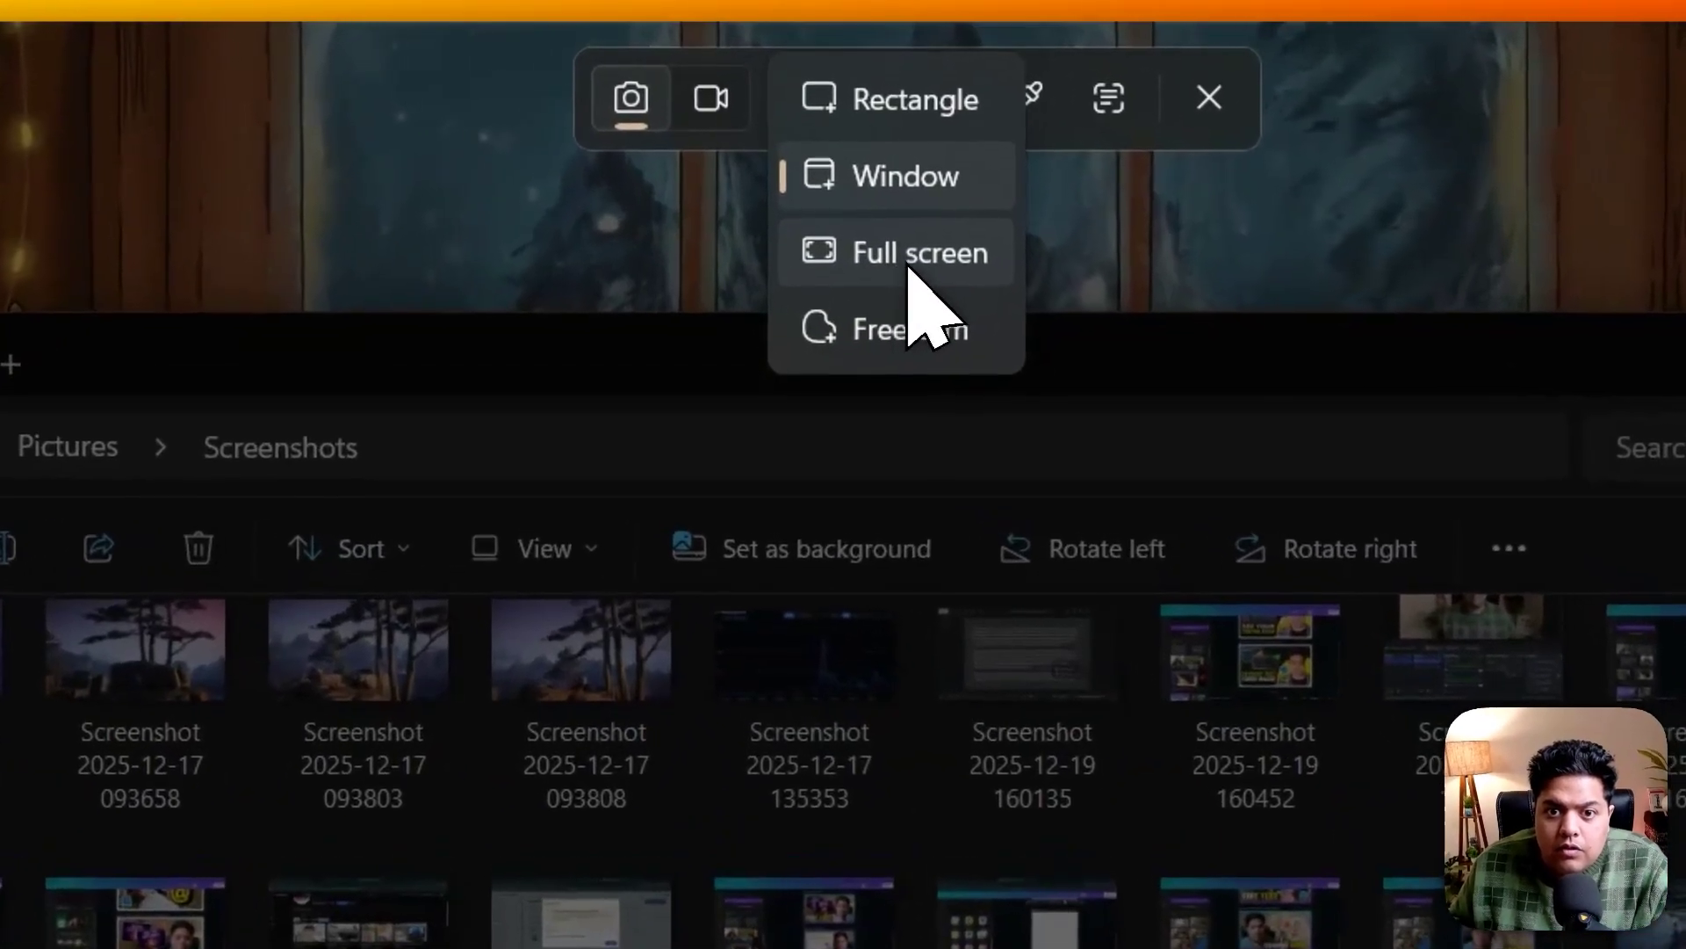
pyautogui.click(907, 260)
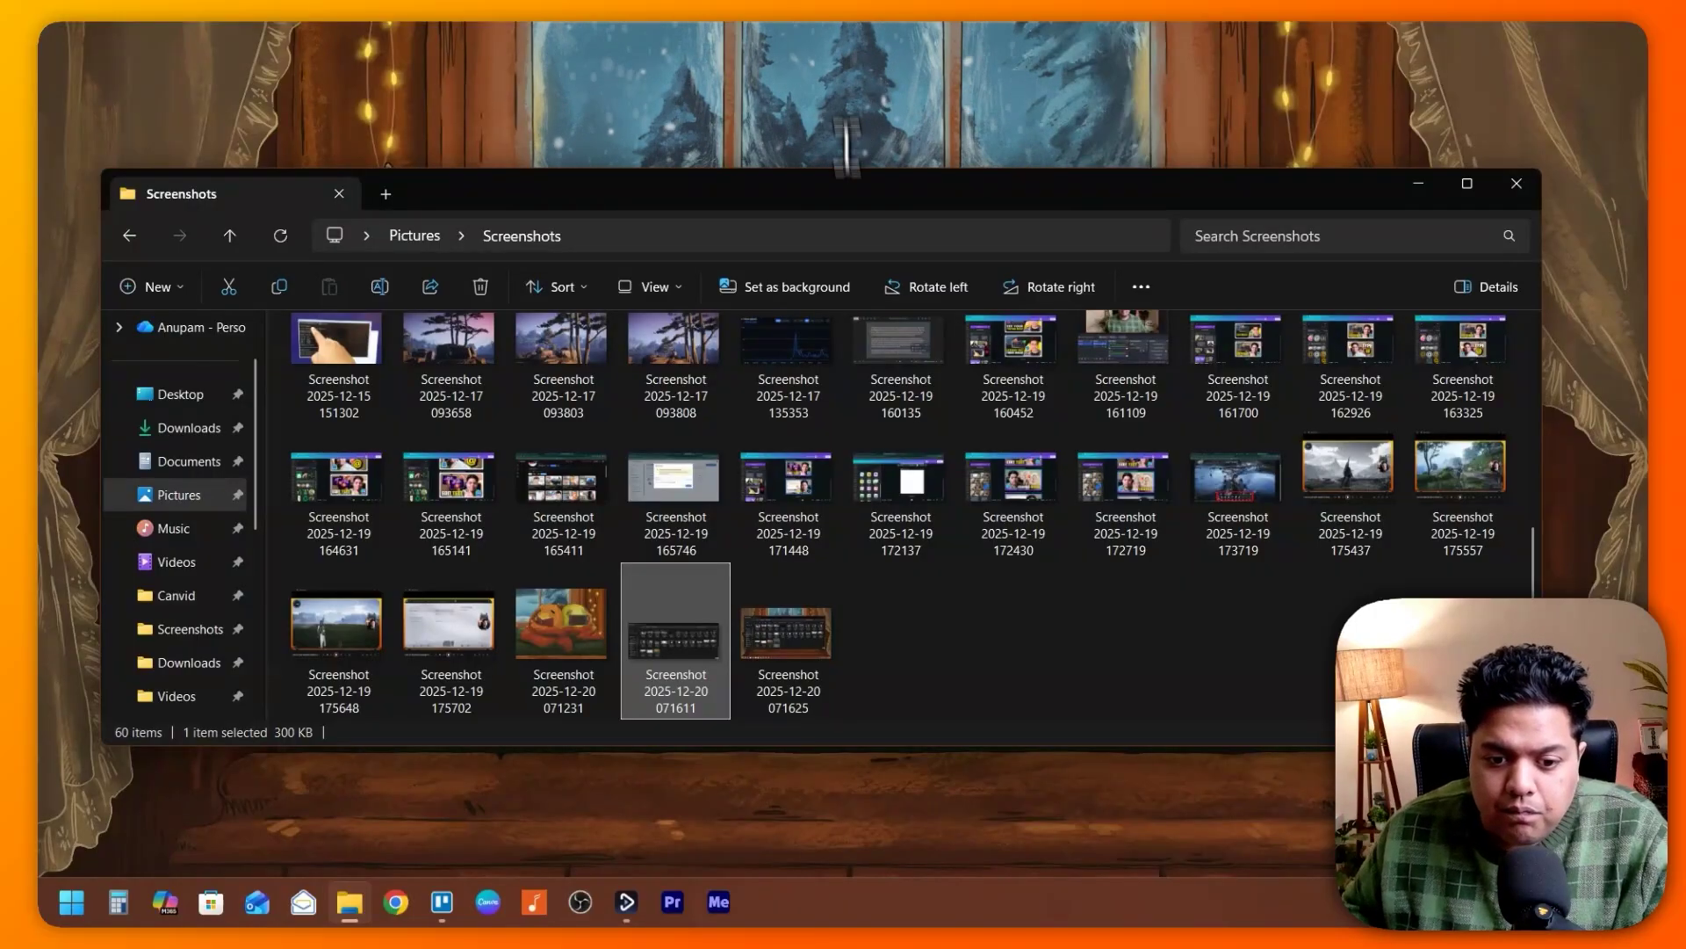
pyautogui.doubleClick(775, 625)
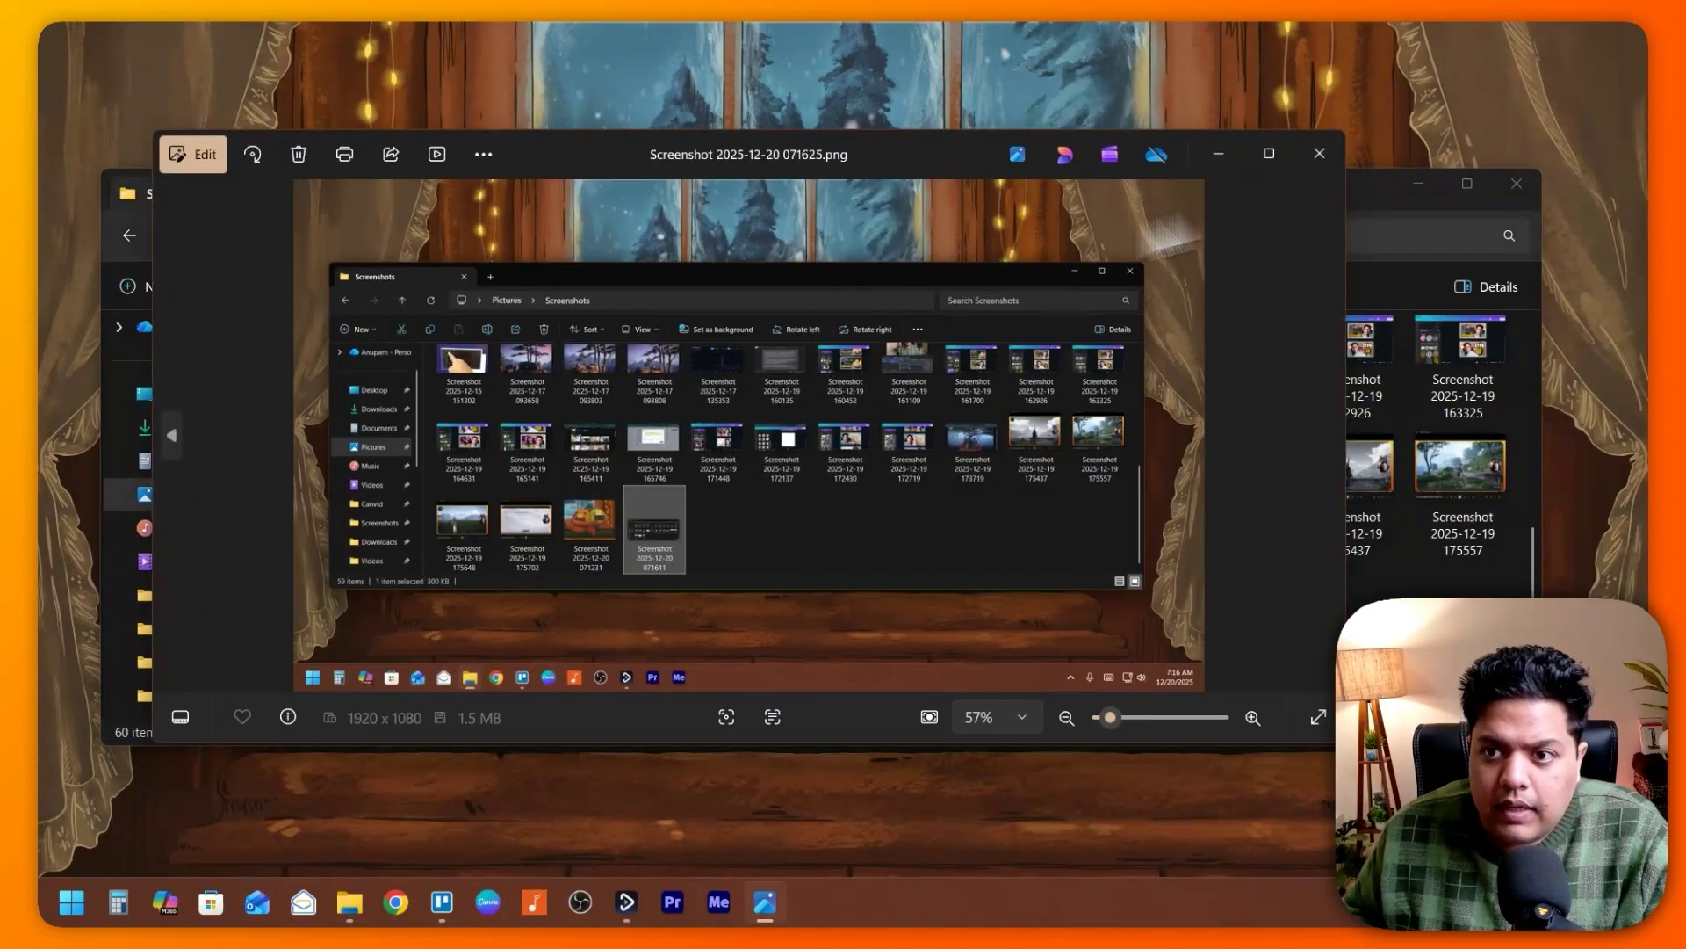
pyautogui.click(1319, 153)
# - Take a Freeform snip by outlining an irregular area over the Screenshots folder window
pyautogui.press('super+shift+s')
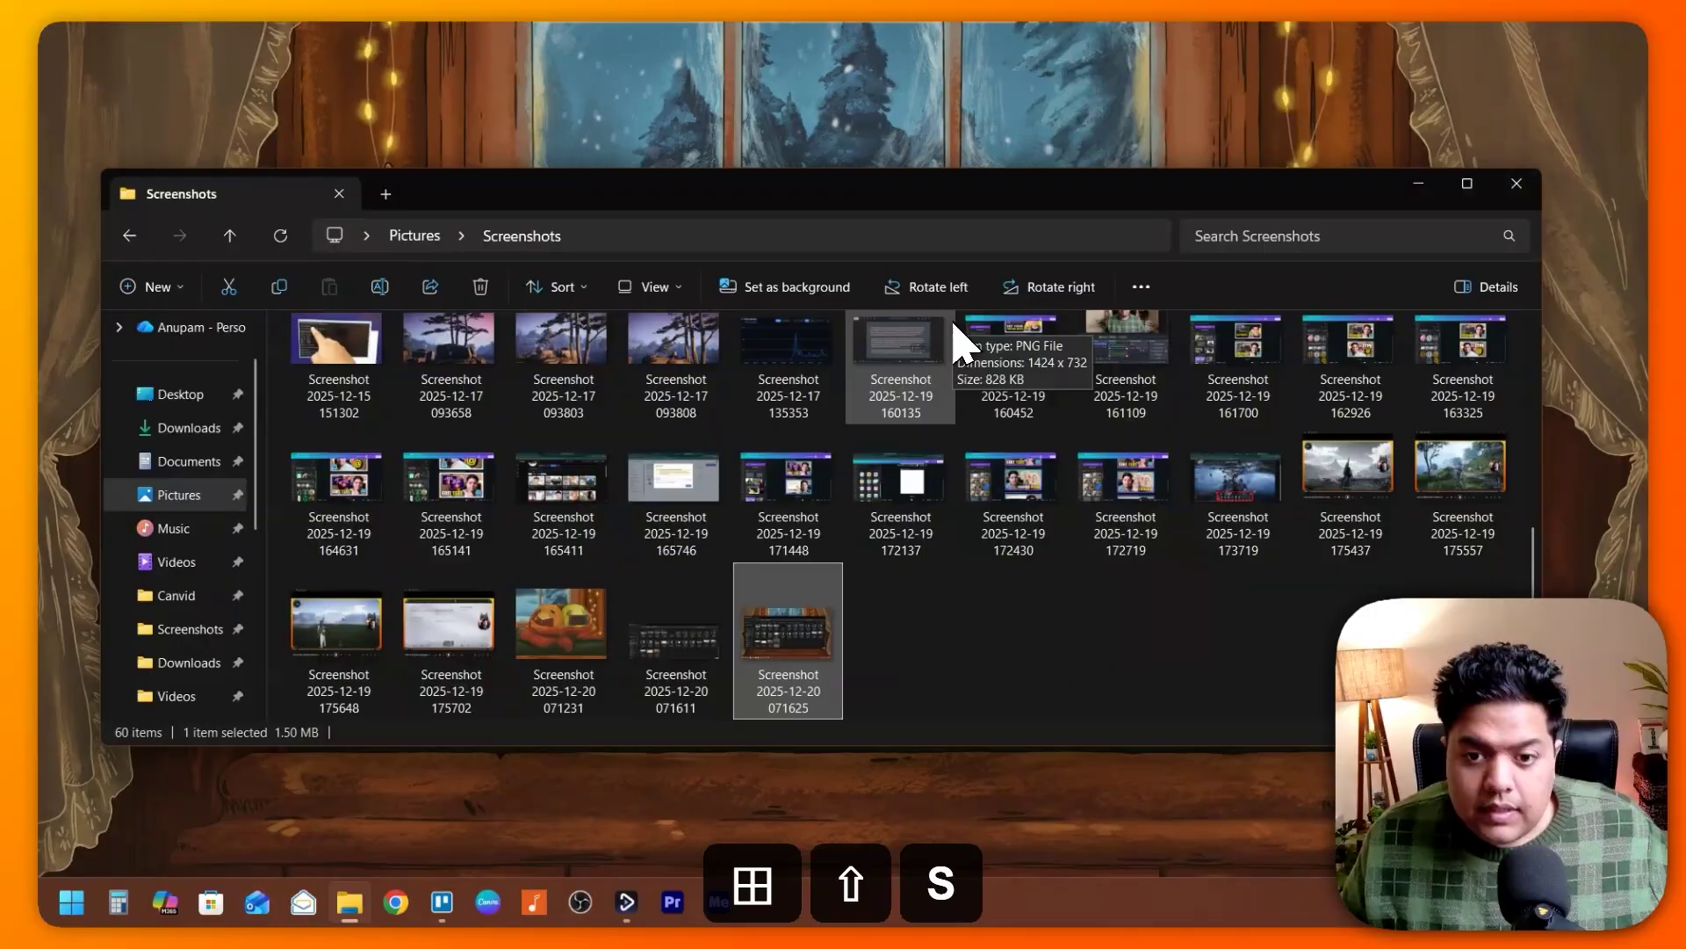
pyautogui.click(808, 61)
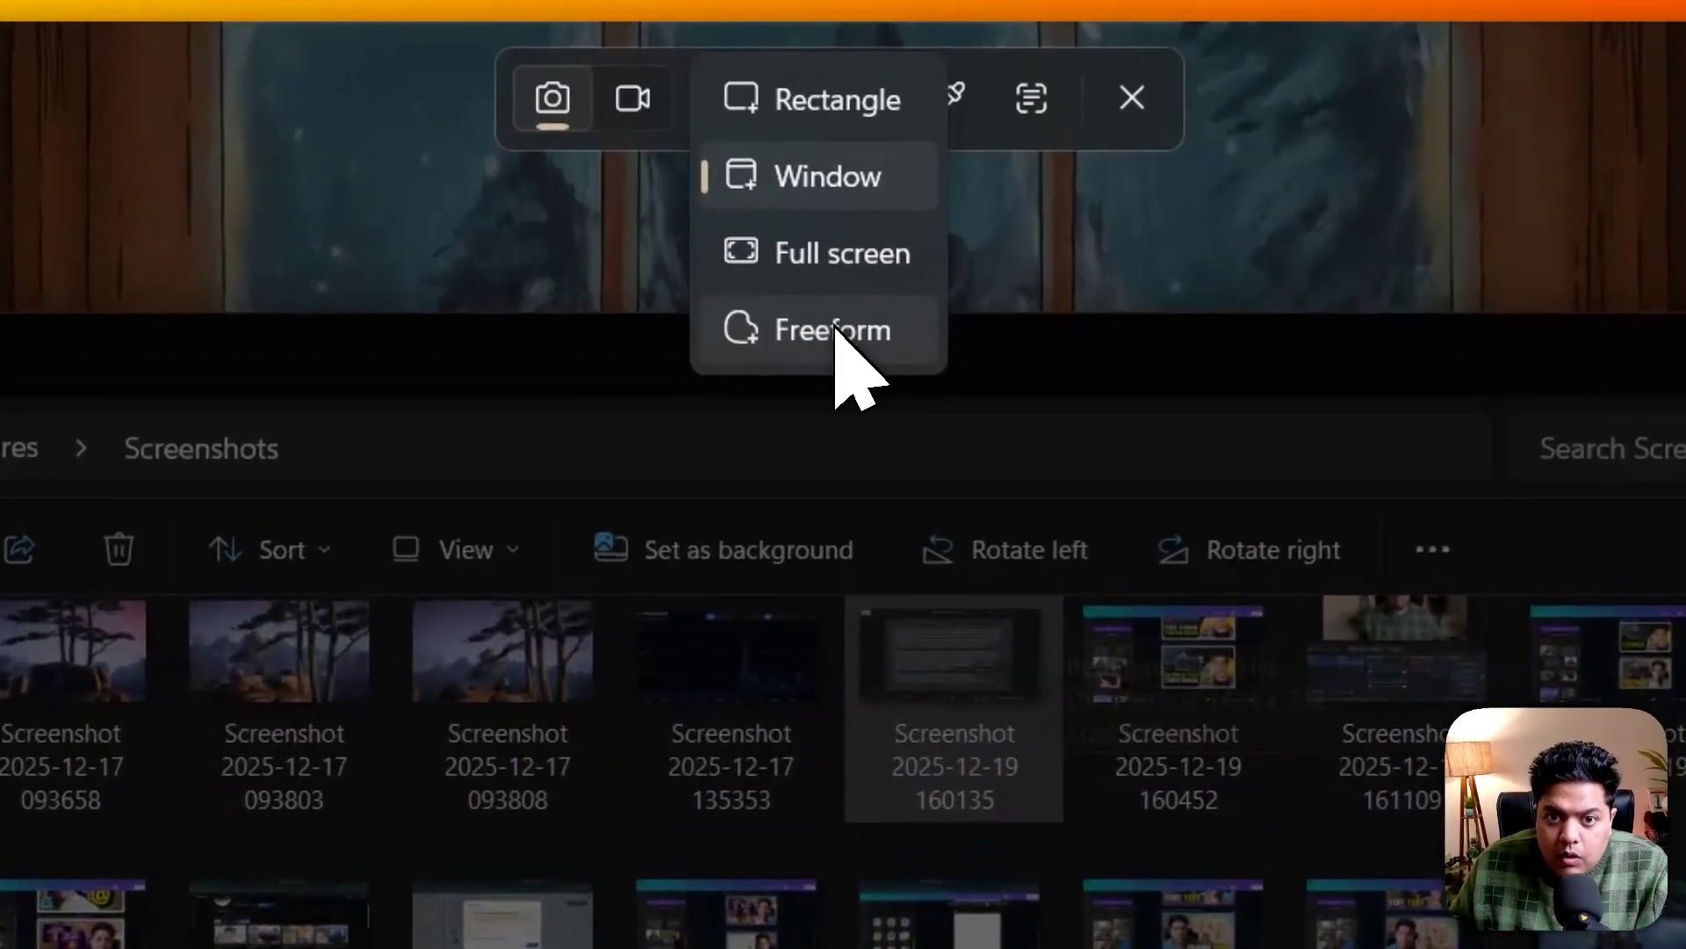
pyautogui.click(833, 283)
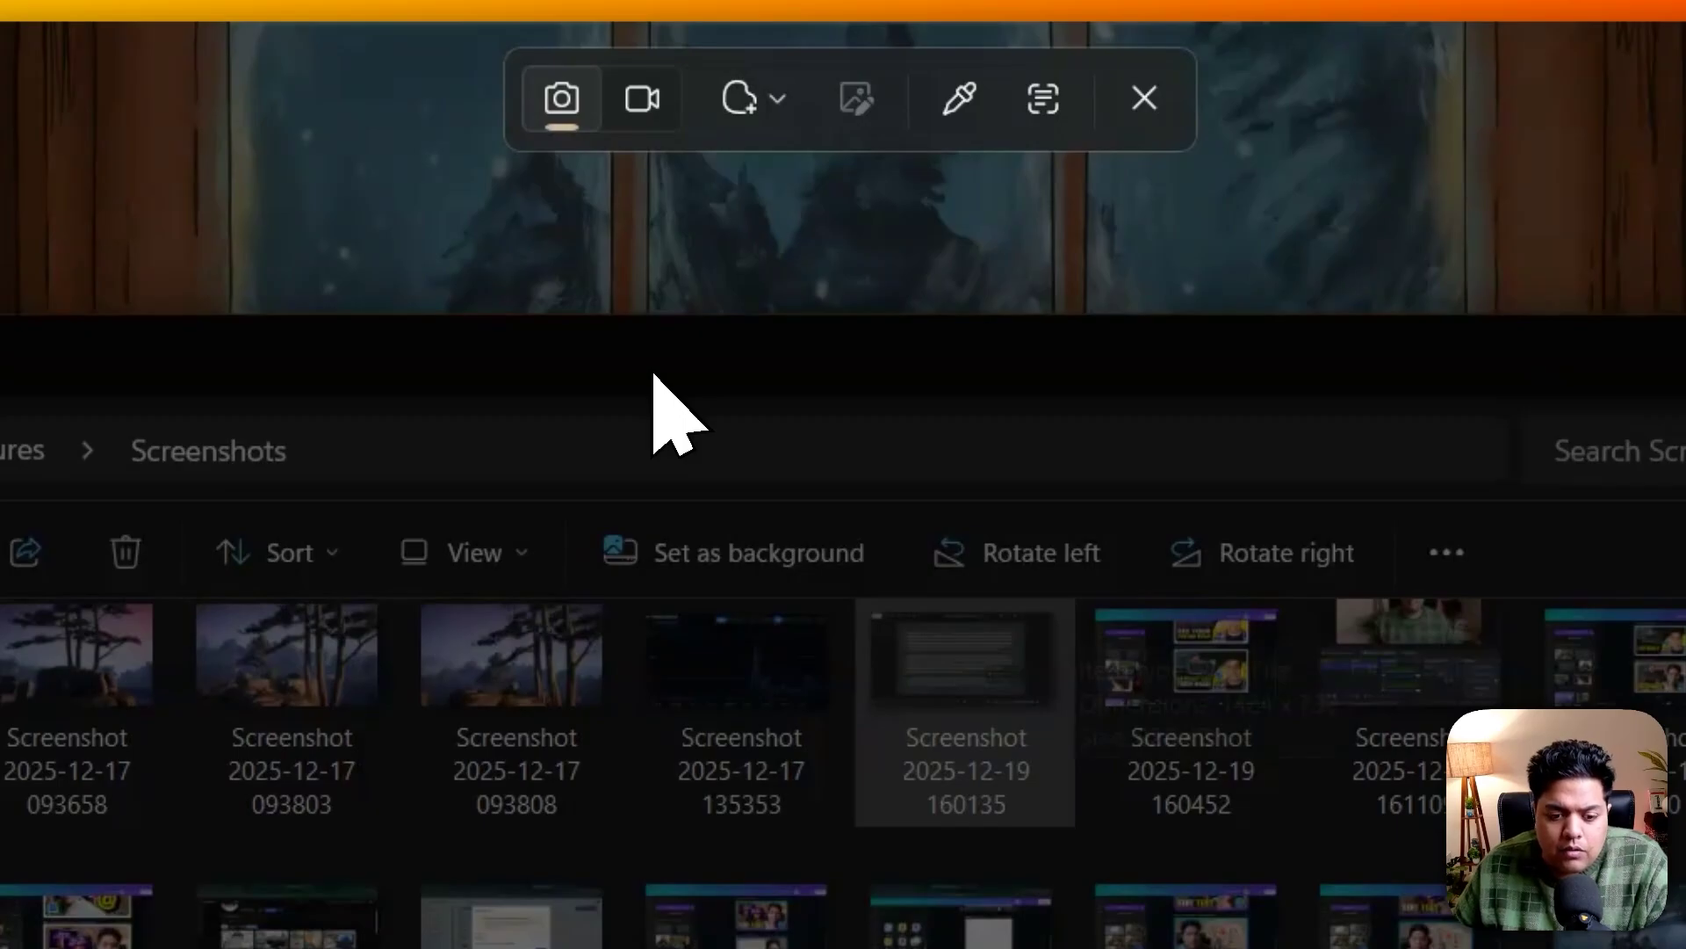
pyautogui.moveTo(614, 422)
pyautogui.mouseDown()
pyautogui.moveTo(544, 439)
pyautogui.moveTo(272, 845)
pyautogui.moveTo(509, 947)
pyautogui.moveTo(619, 424)
pyautogui.mouseUp()
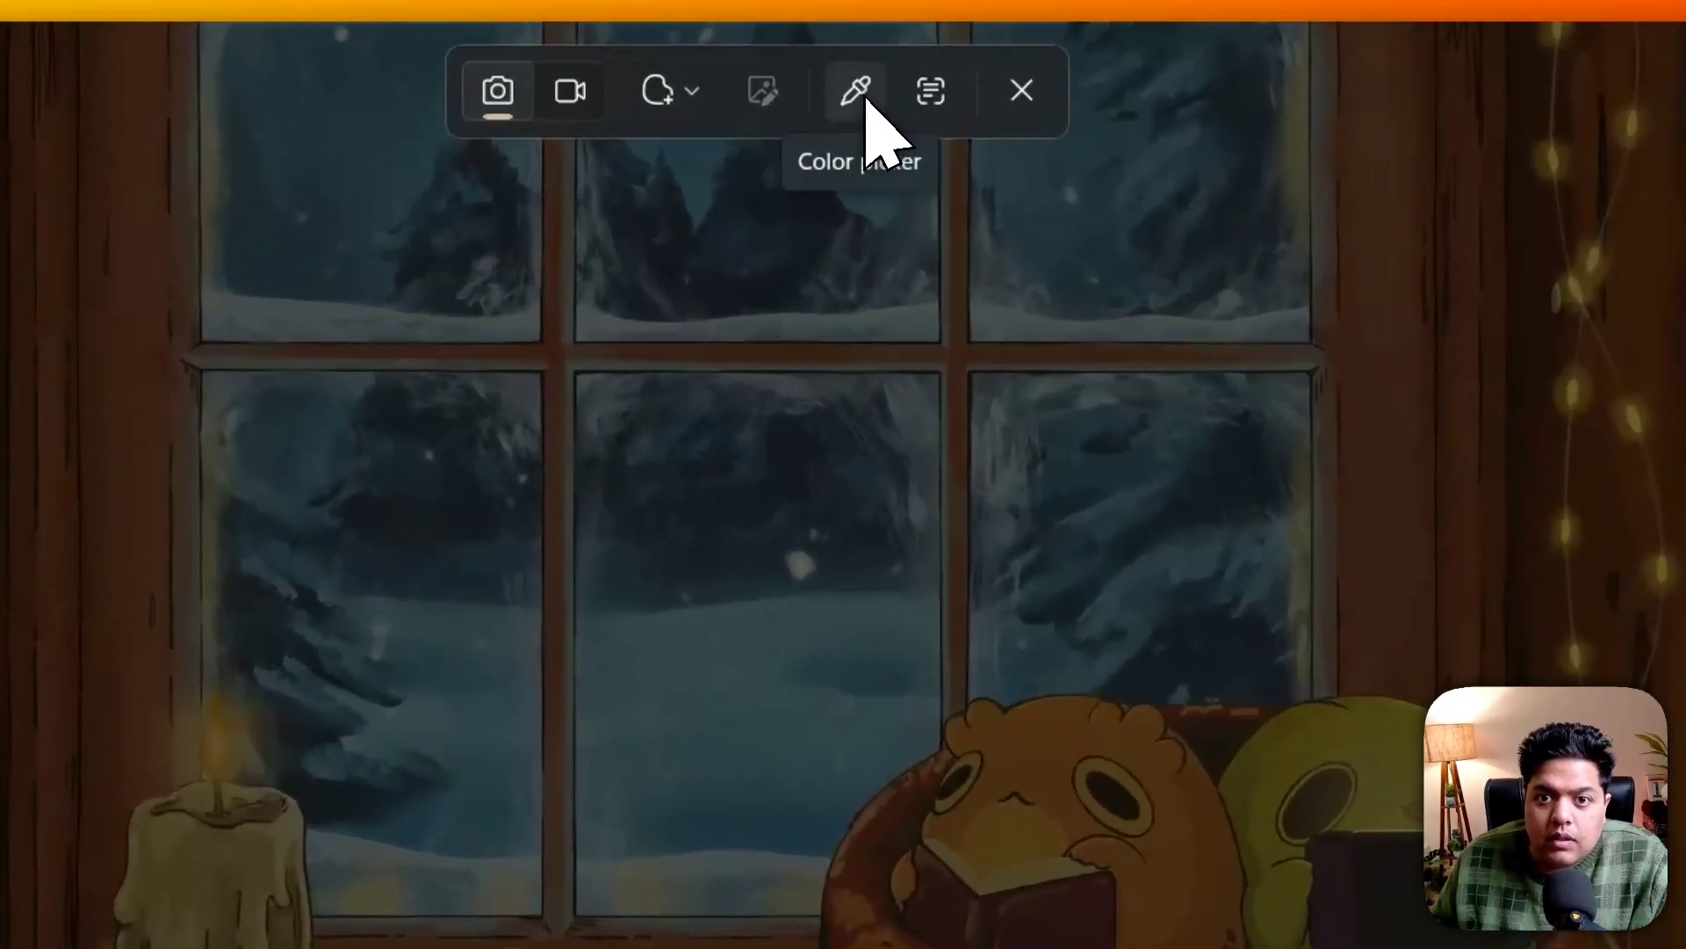
# - Sample the orange character's colour with the Color picker in HEX and view the available colour formats
pyautogui.click(898, 61)
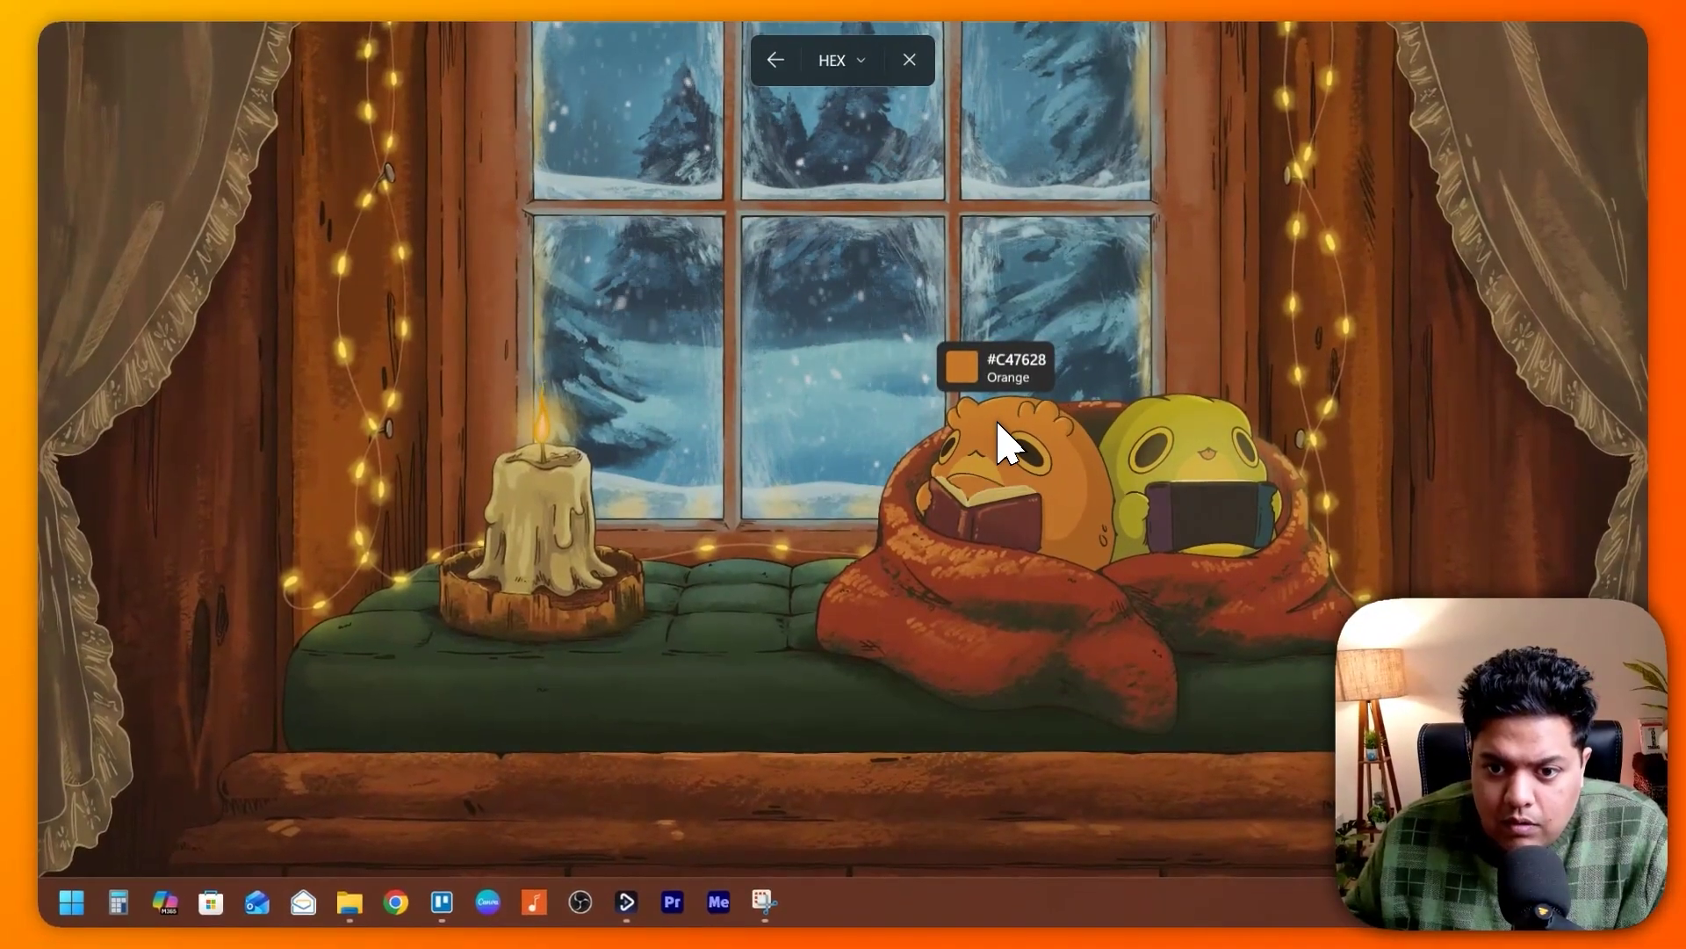
pyautogui.click(1001, 444)
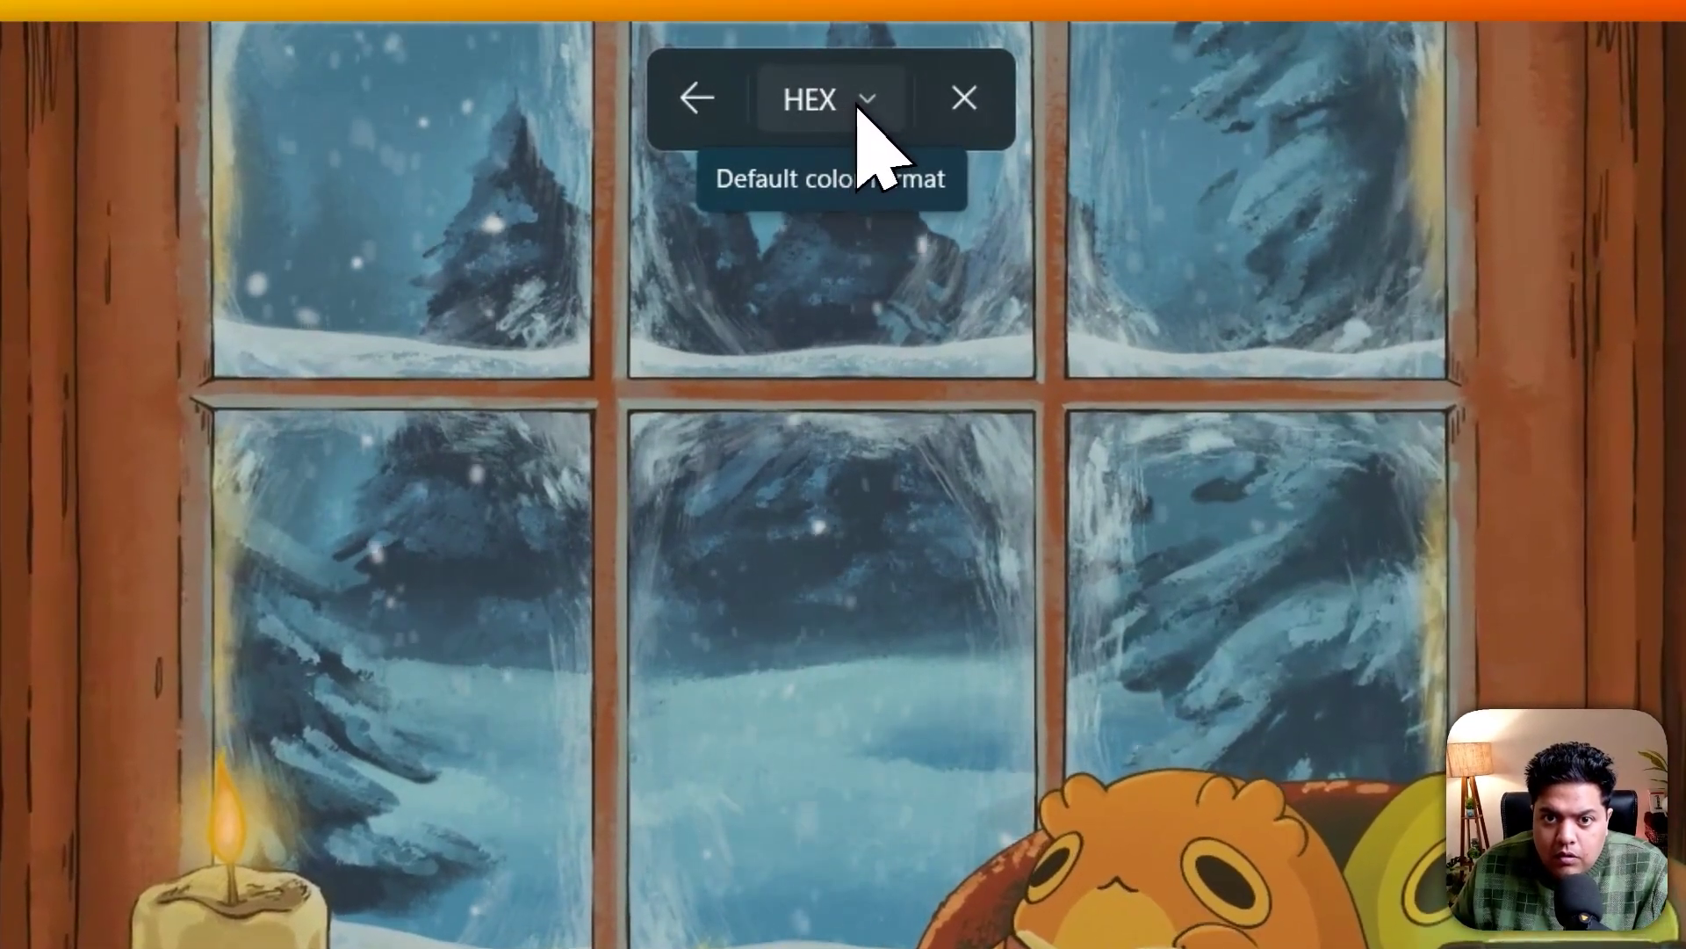
pyautogui.click(860, 105)
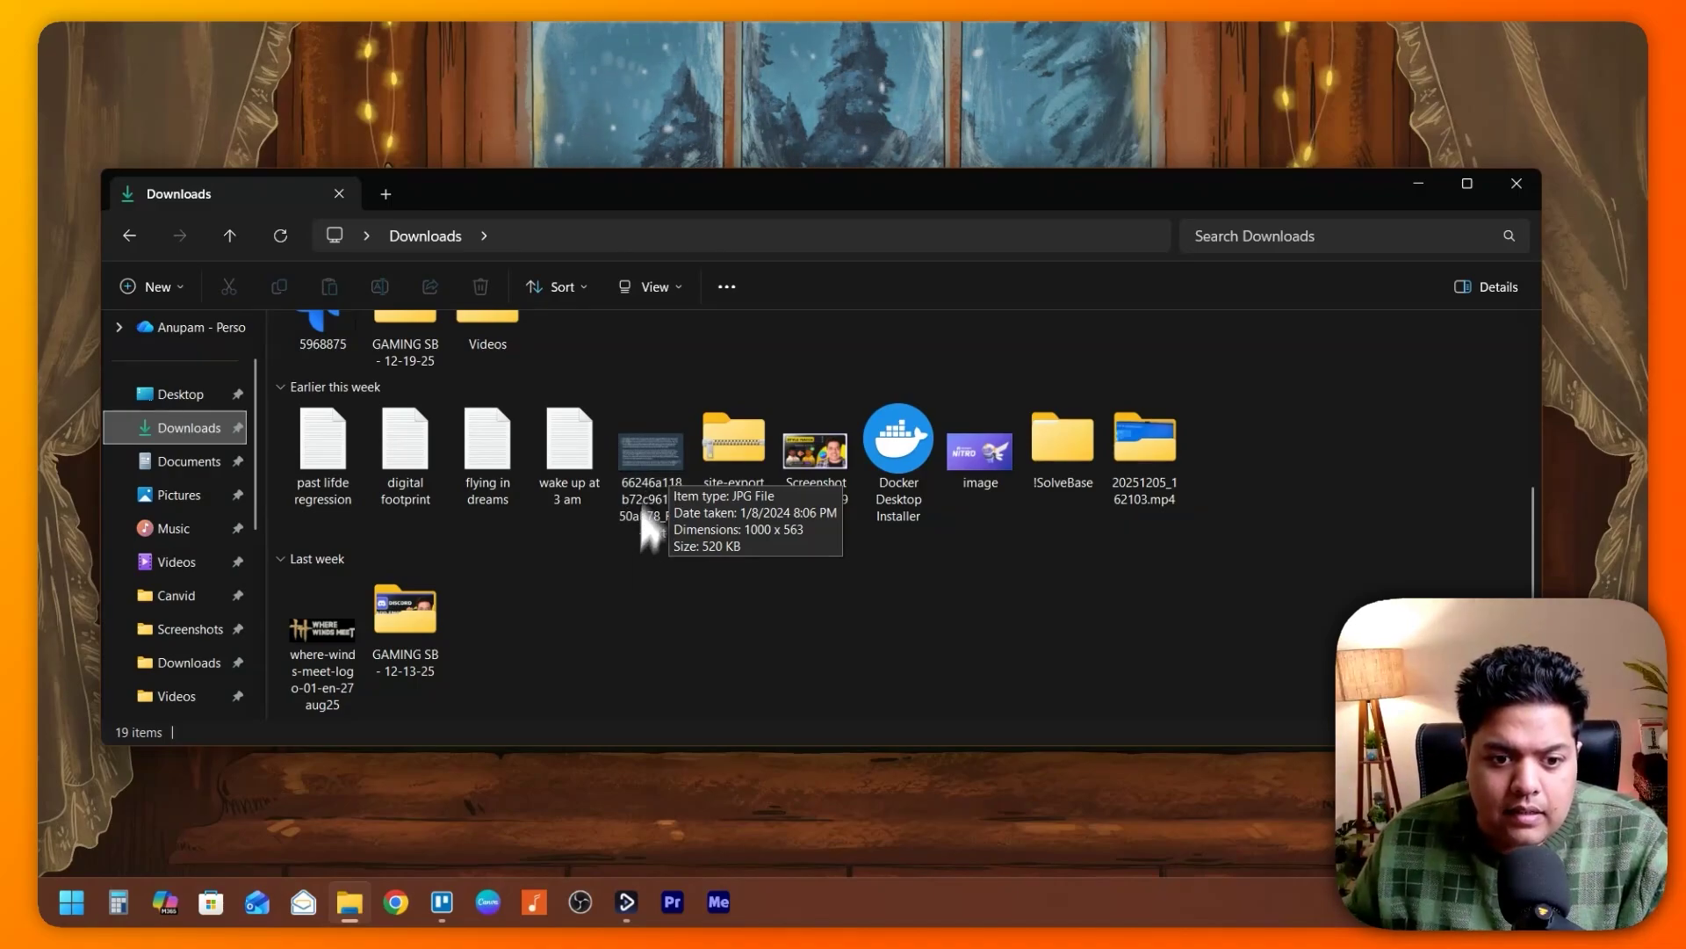
# - Open the Flat-Text JPG from Downloads and copy its three paragraphs with the snipping Text extractor
pyautogui.click(650, 474)
pyautogui.doubleClick(648, 463)
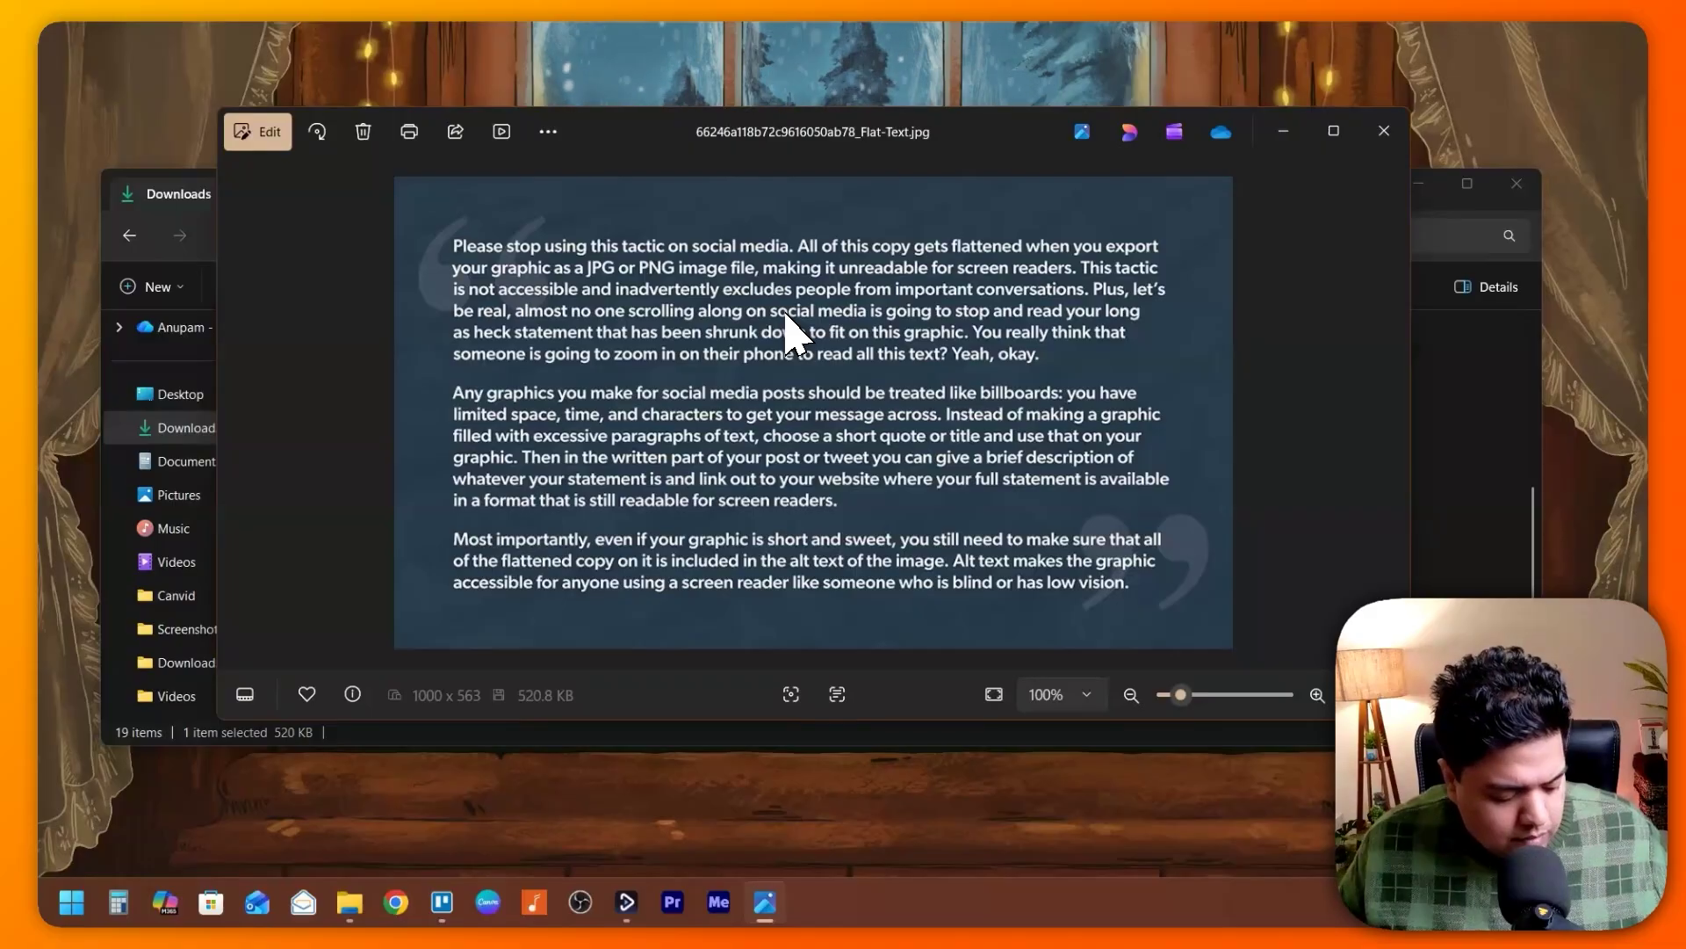
pyautogui.press('super+shift+s')
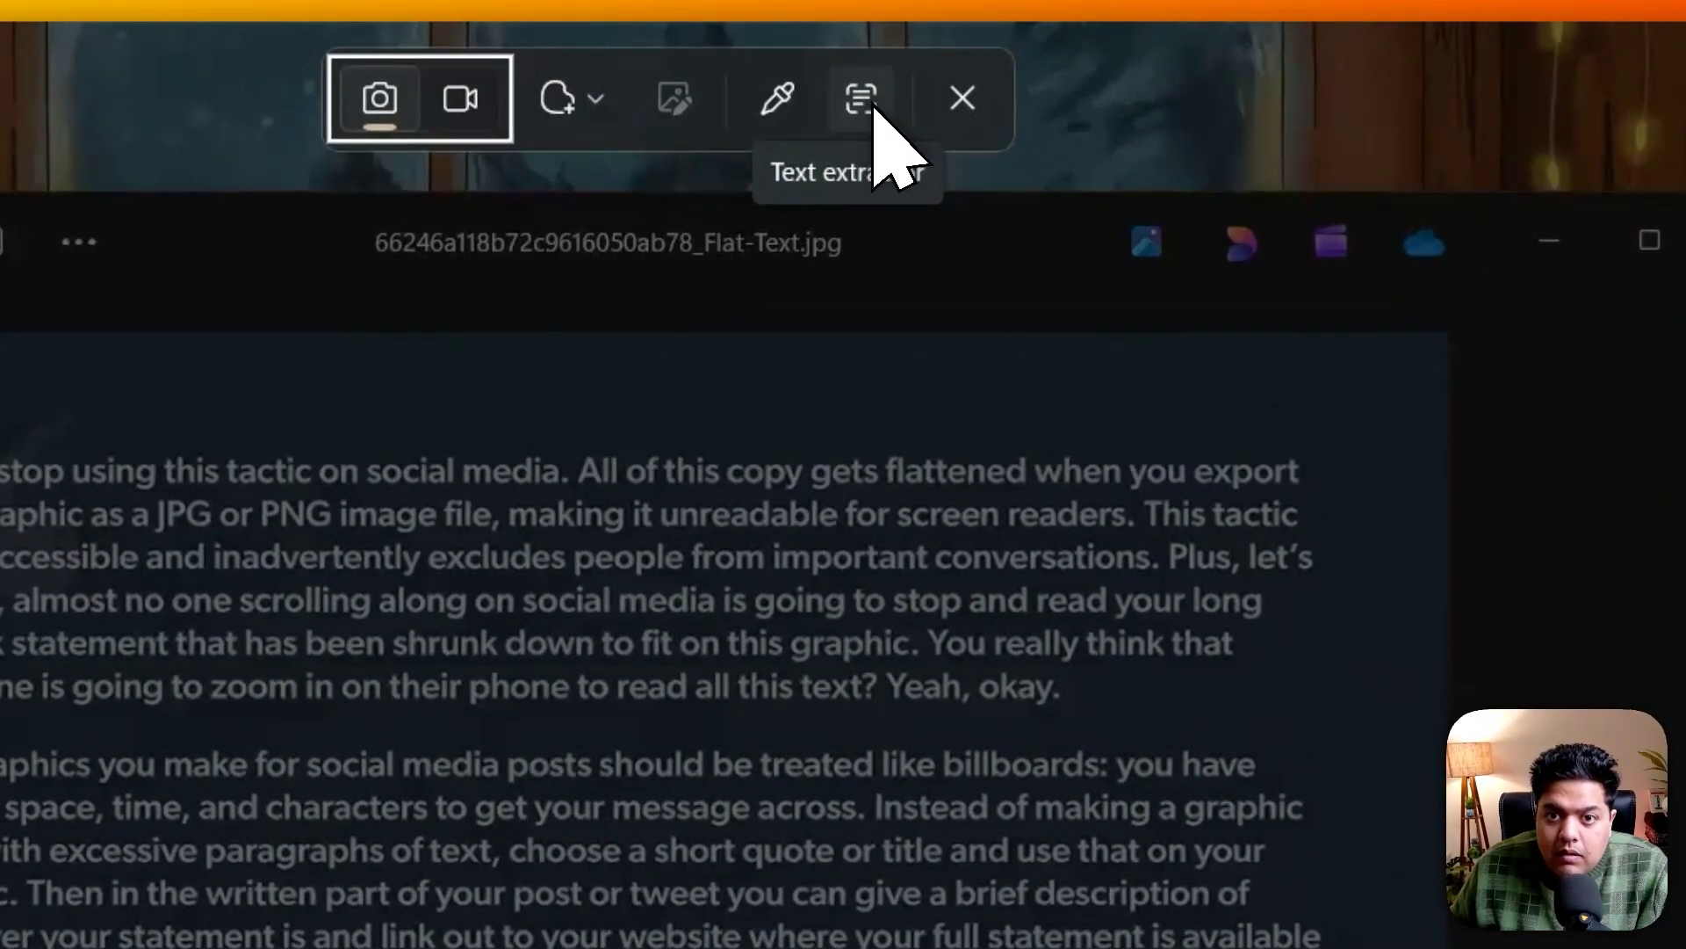
pyautogui.click(870, 107)
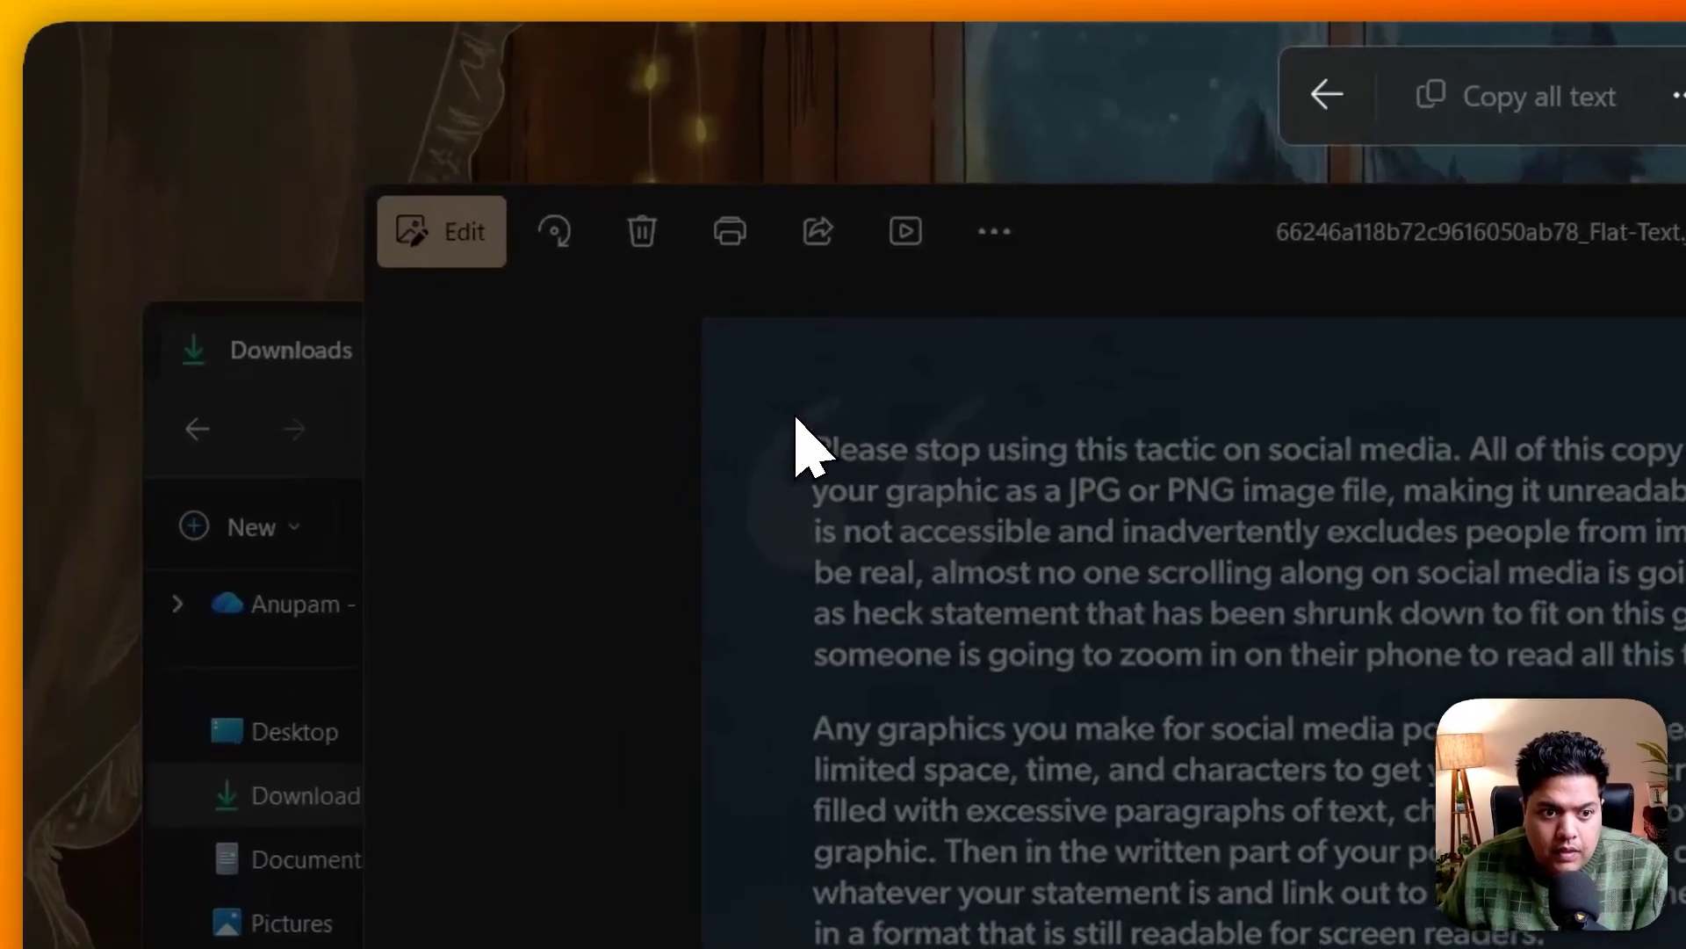
pyautogui.moveTo(444, 230); pyautogui.dragTo(1105, 625)
pyautogui.moveTo(1224, 657); pyautogui.dragTo(1367, 610)
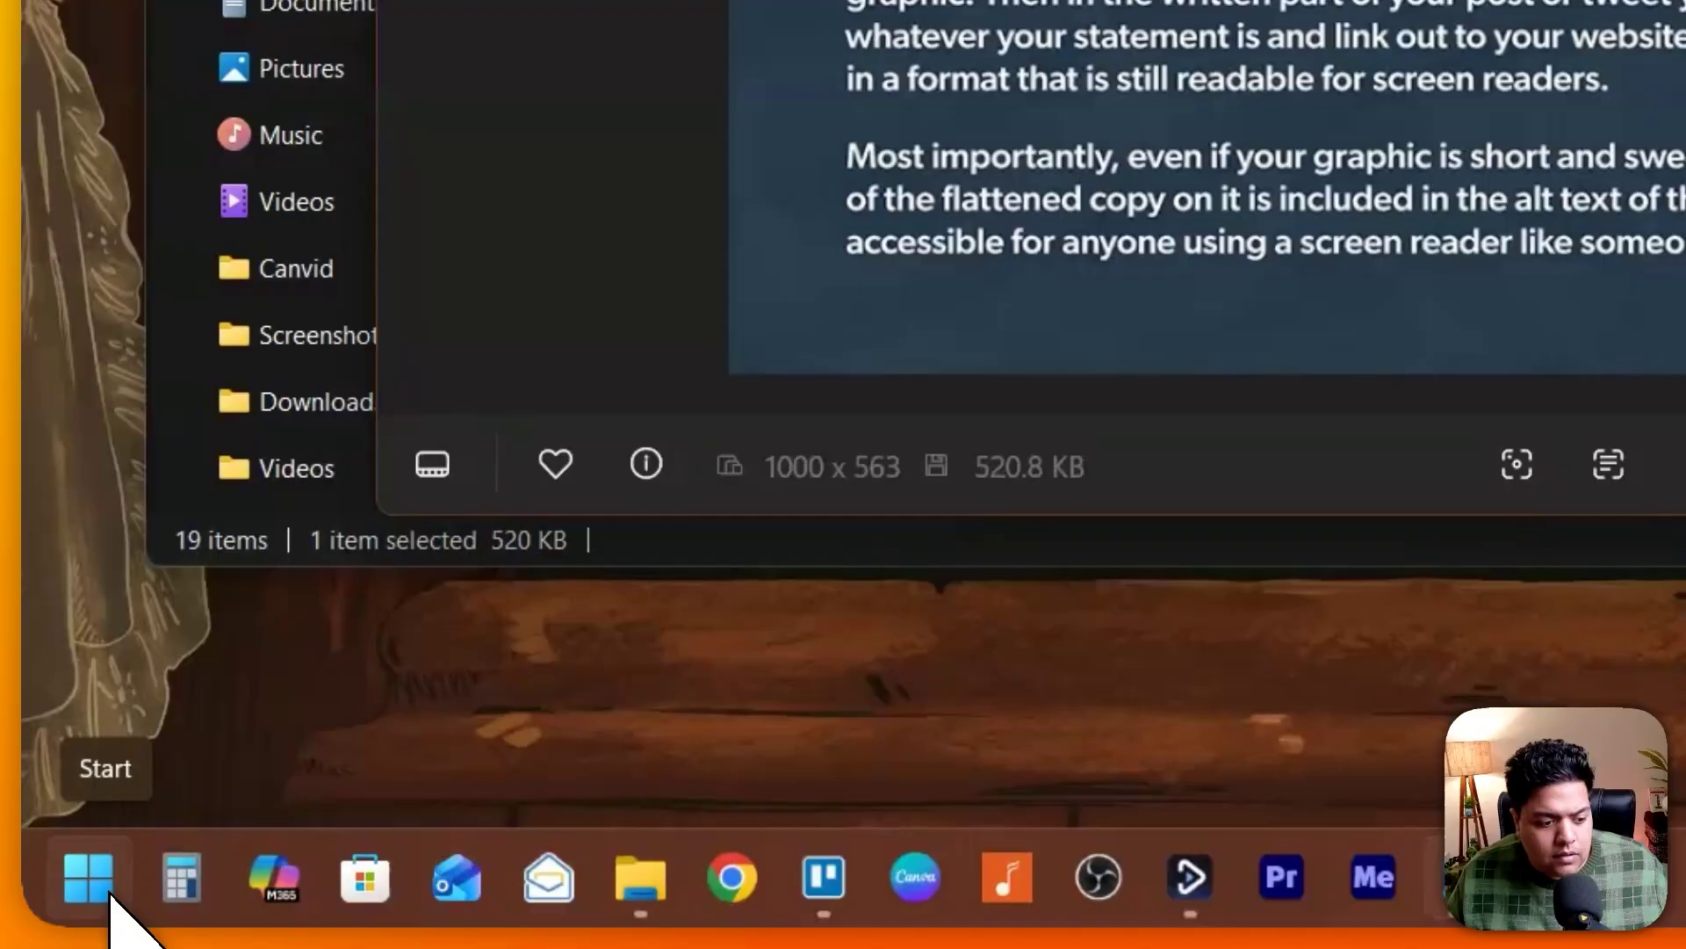
# - Switch to Notepad and replace its existing content with the extracted text
pyautogui.click(71, 903)
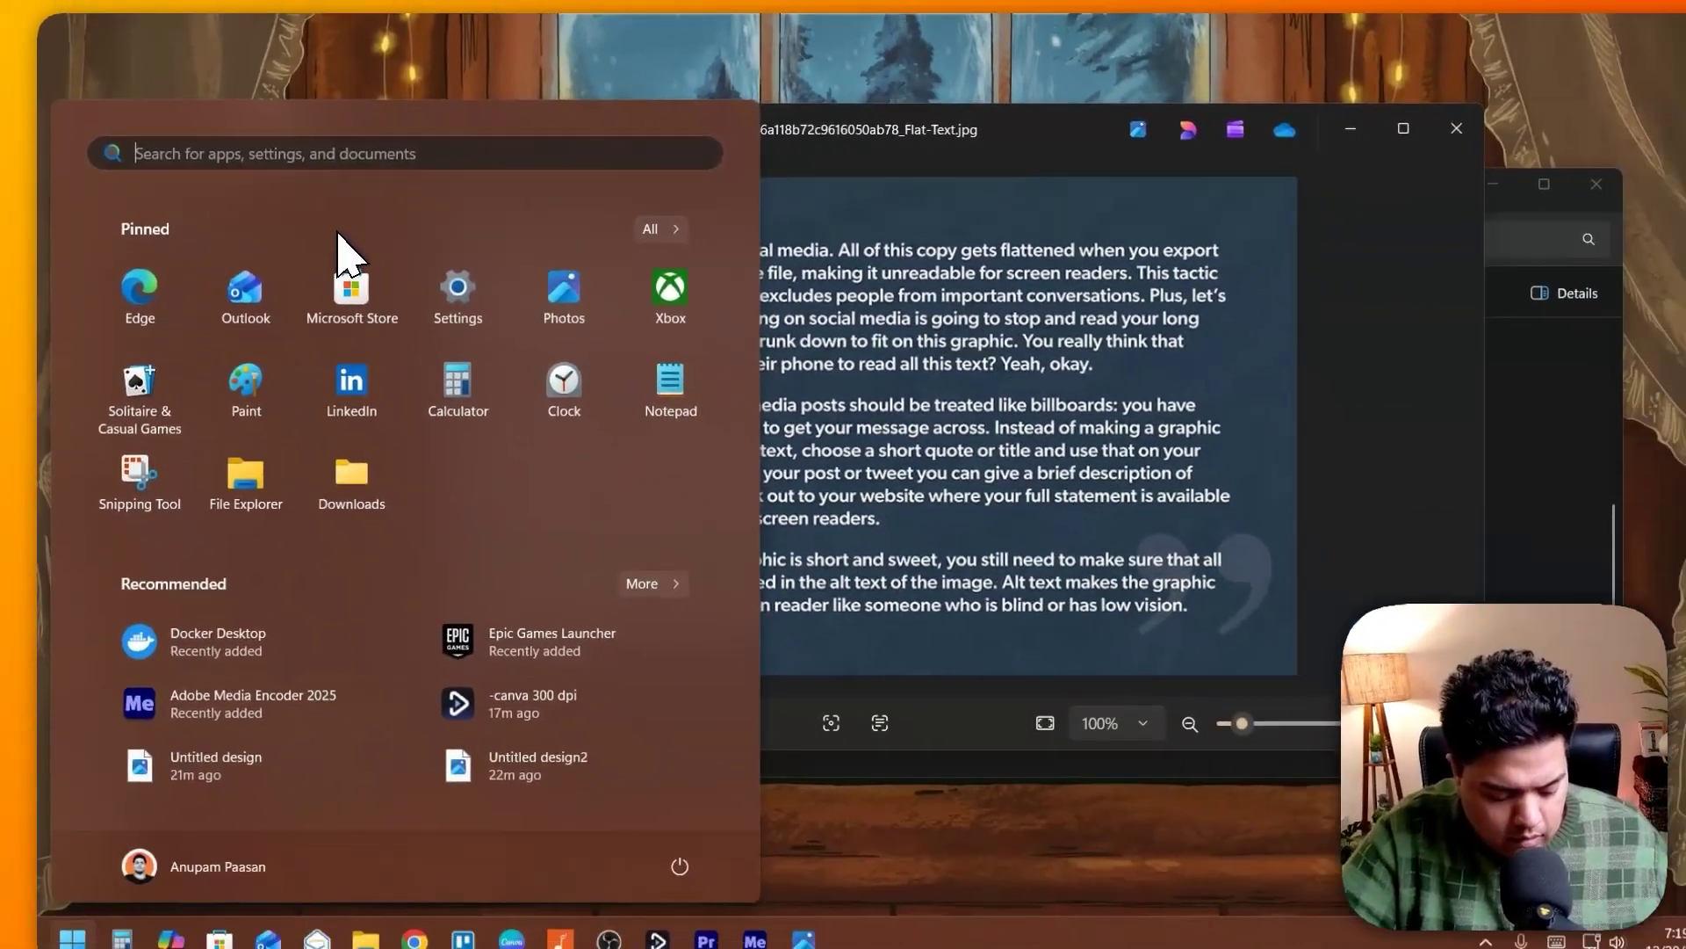
pyautogui.write('no')
pyautogui.press('Return')
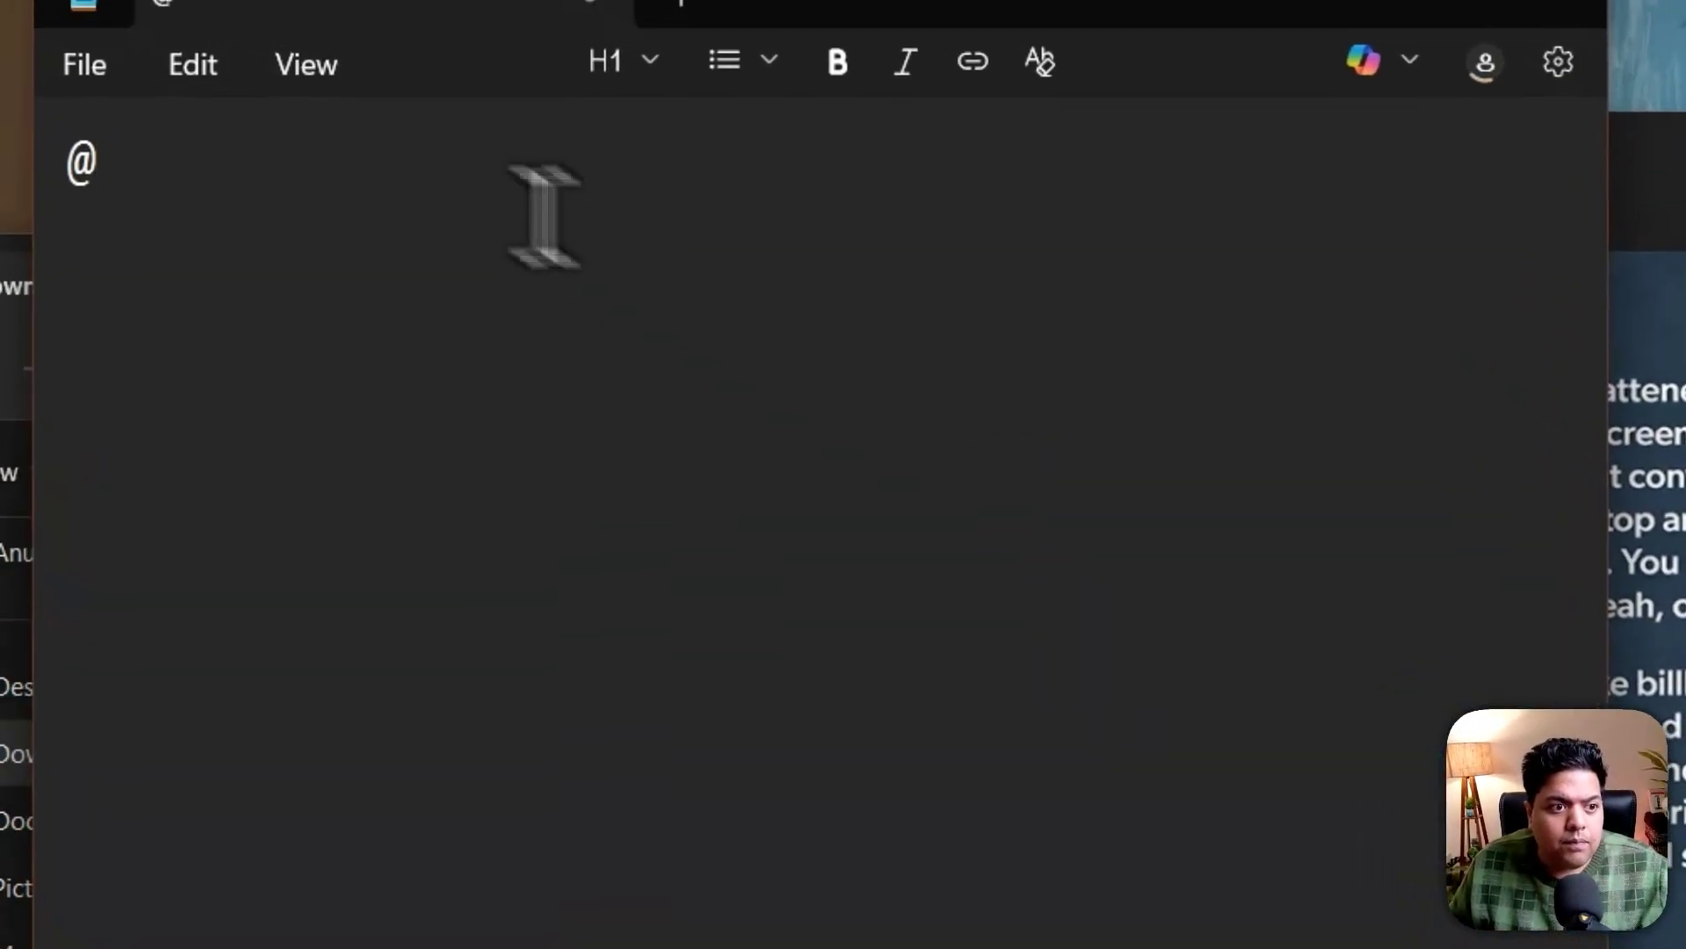
pyautogui.hotkey('ctrl', 'a')
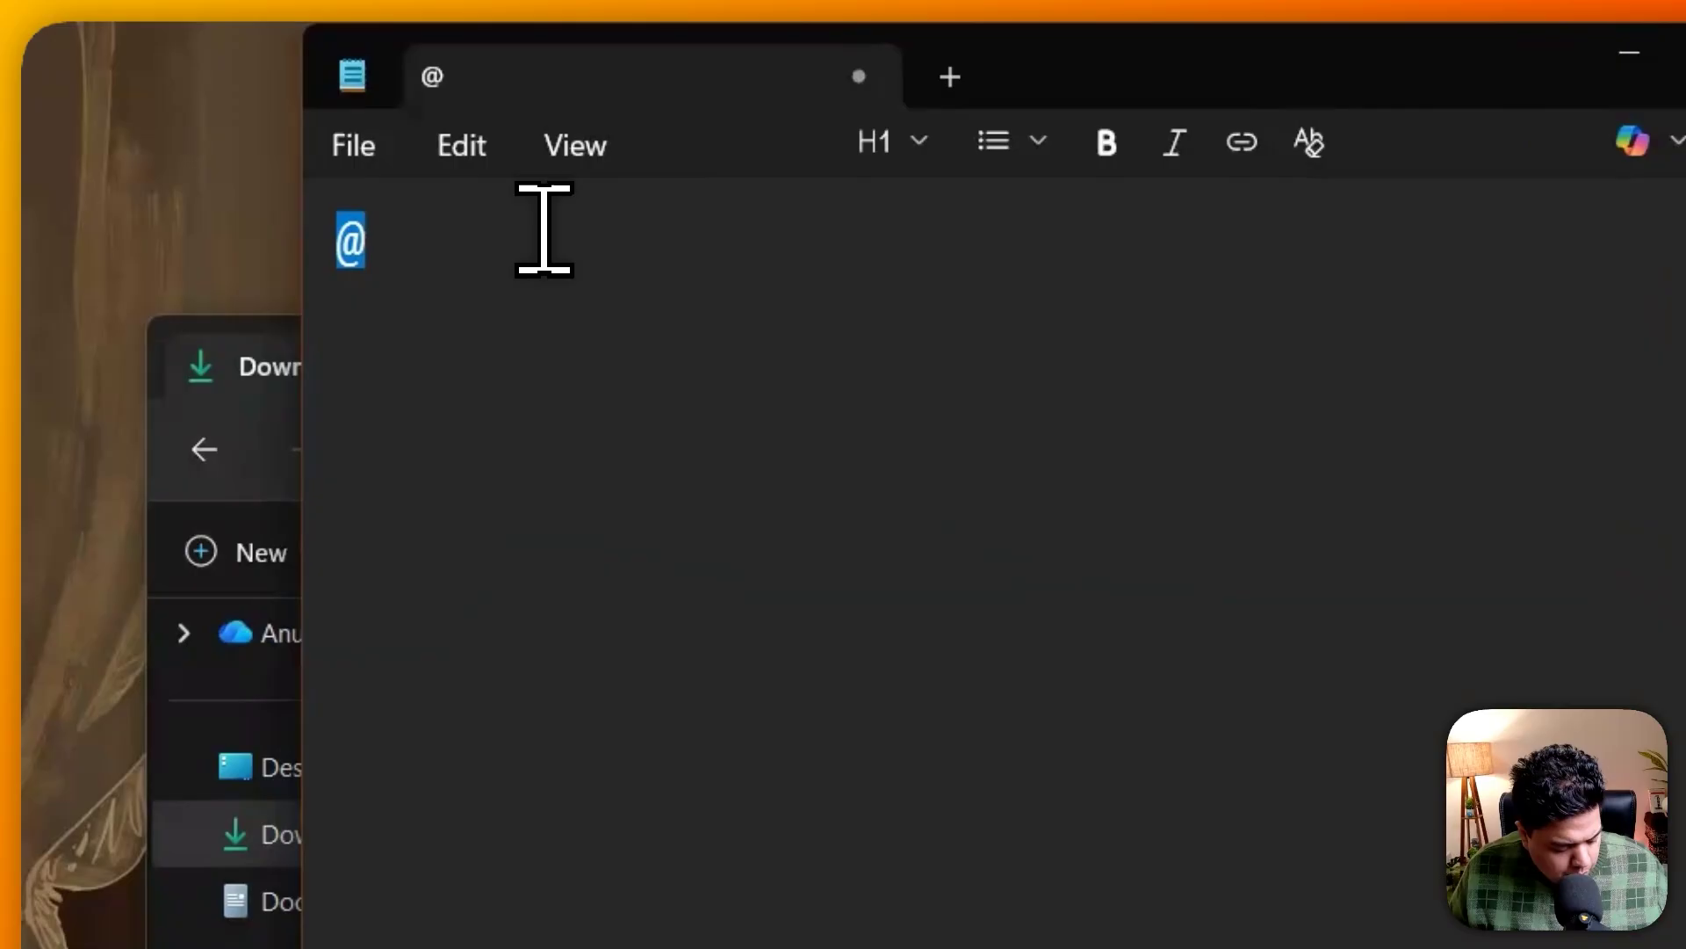
pyautogui.hotkey('ctrl', 'v')
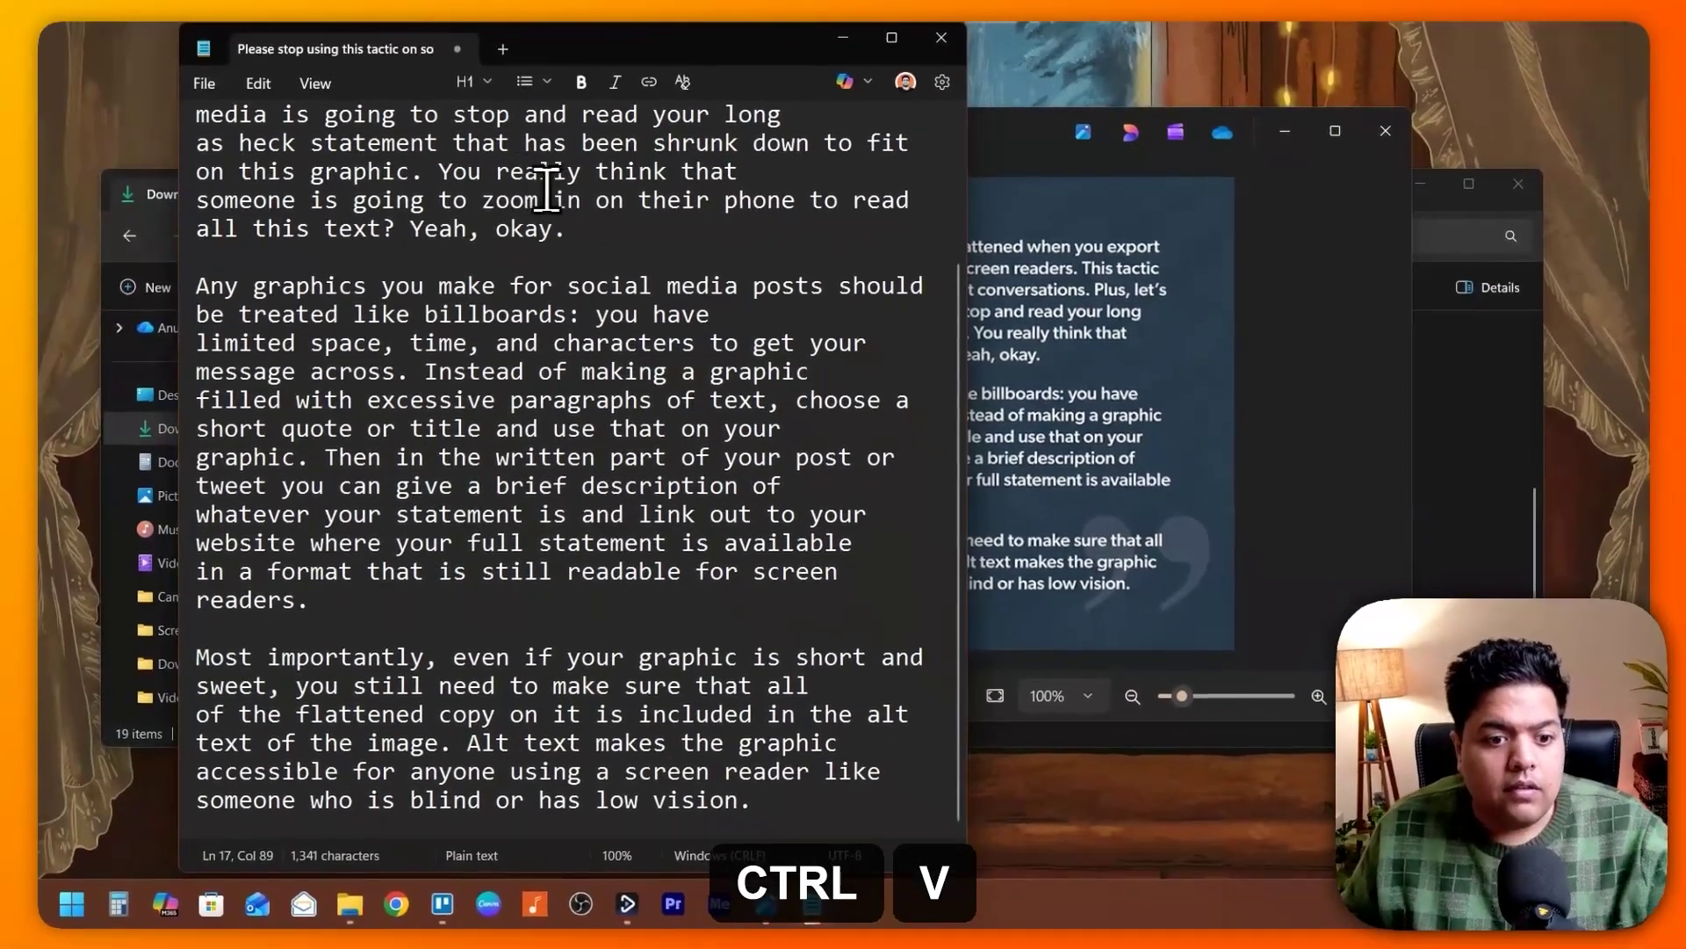
# - Compare the pasted text in Notepad with the original image and minimise Notepad
pyautogui.click(986, 131)
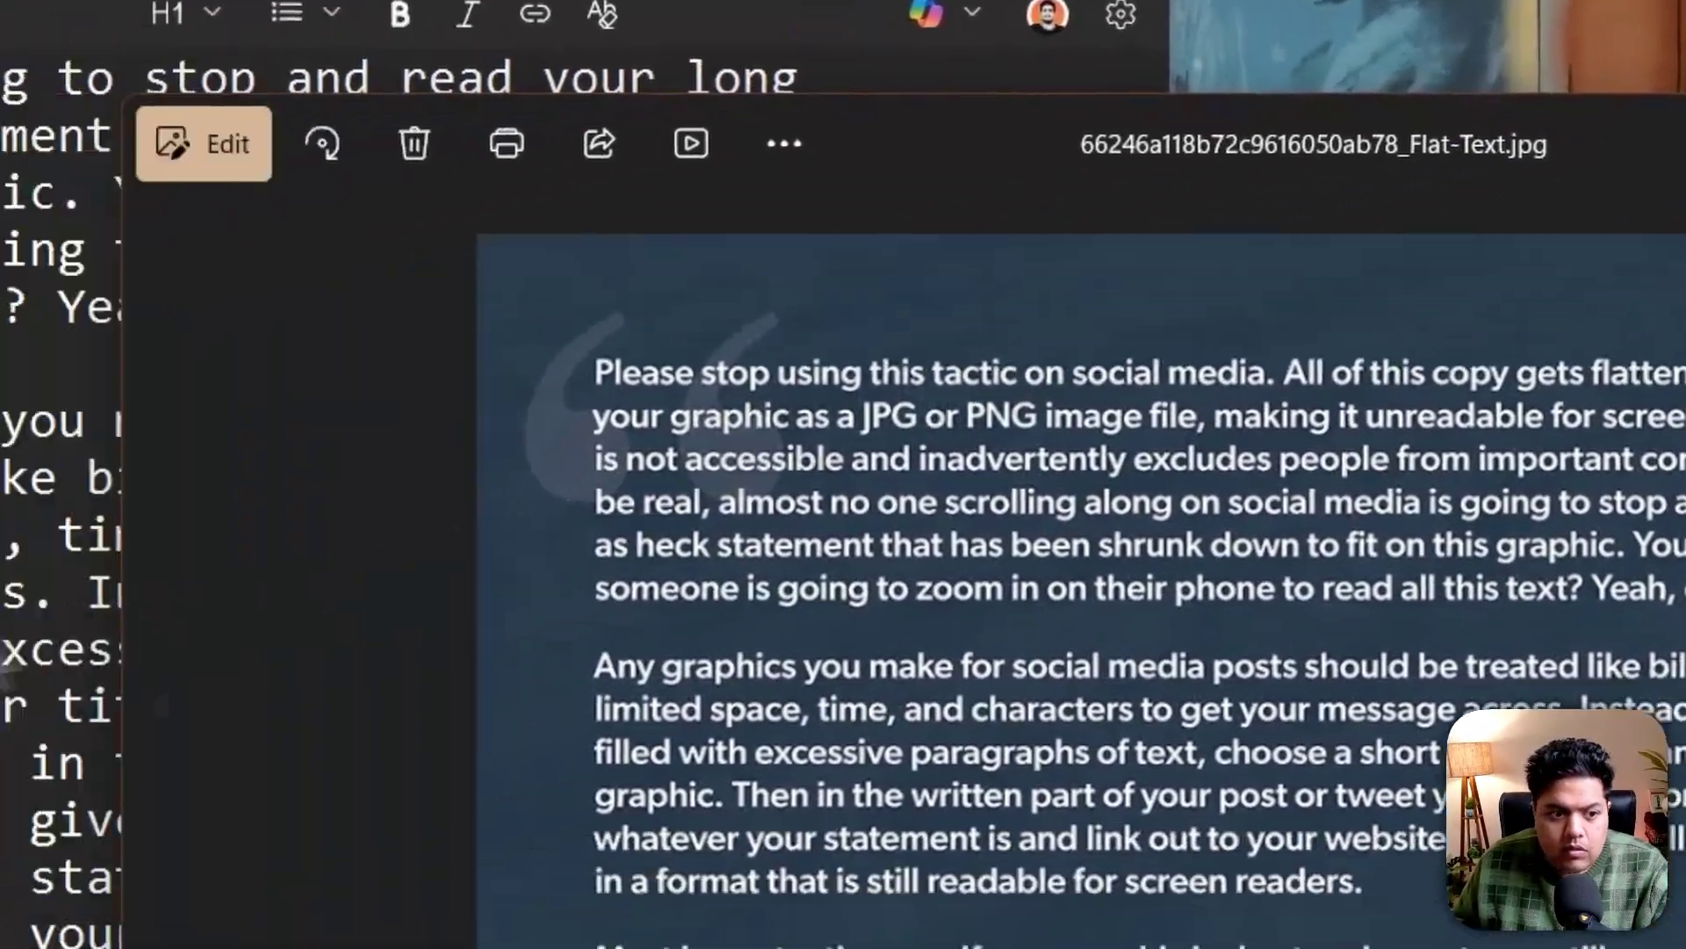
pyautogui.click(395, 377)
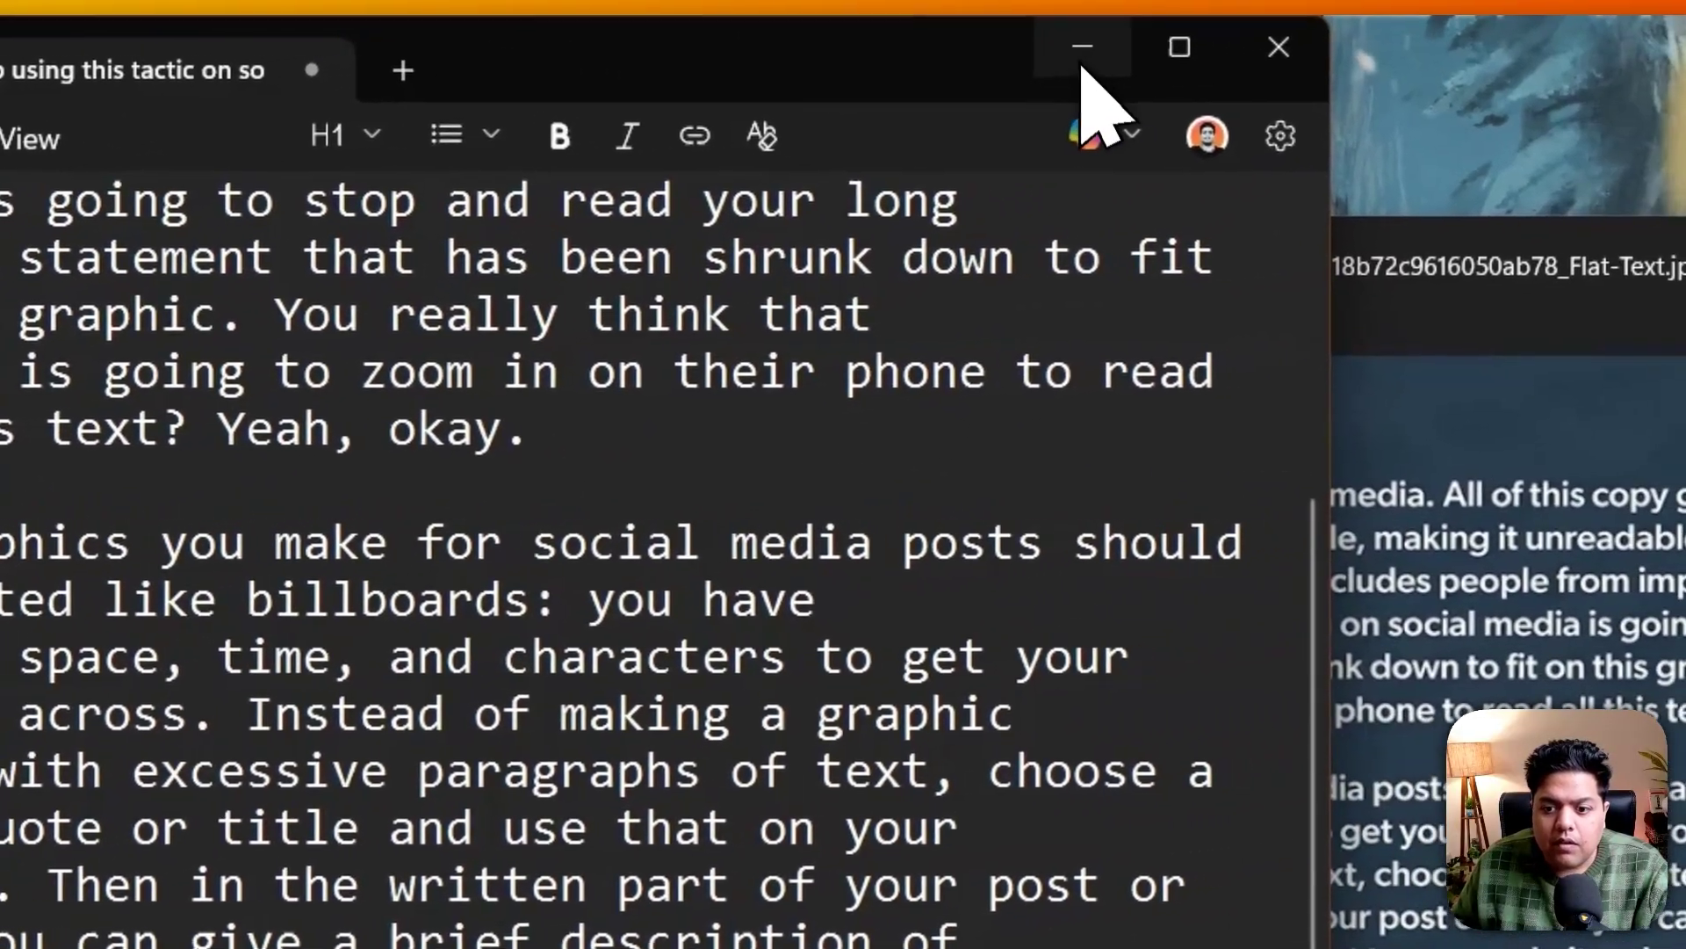
pyautogui.click(1628, 19)
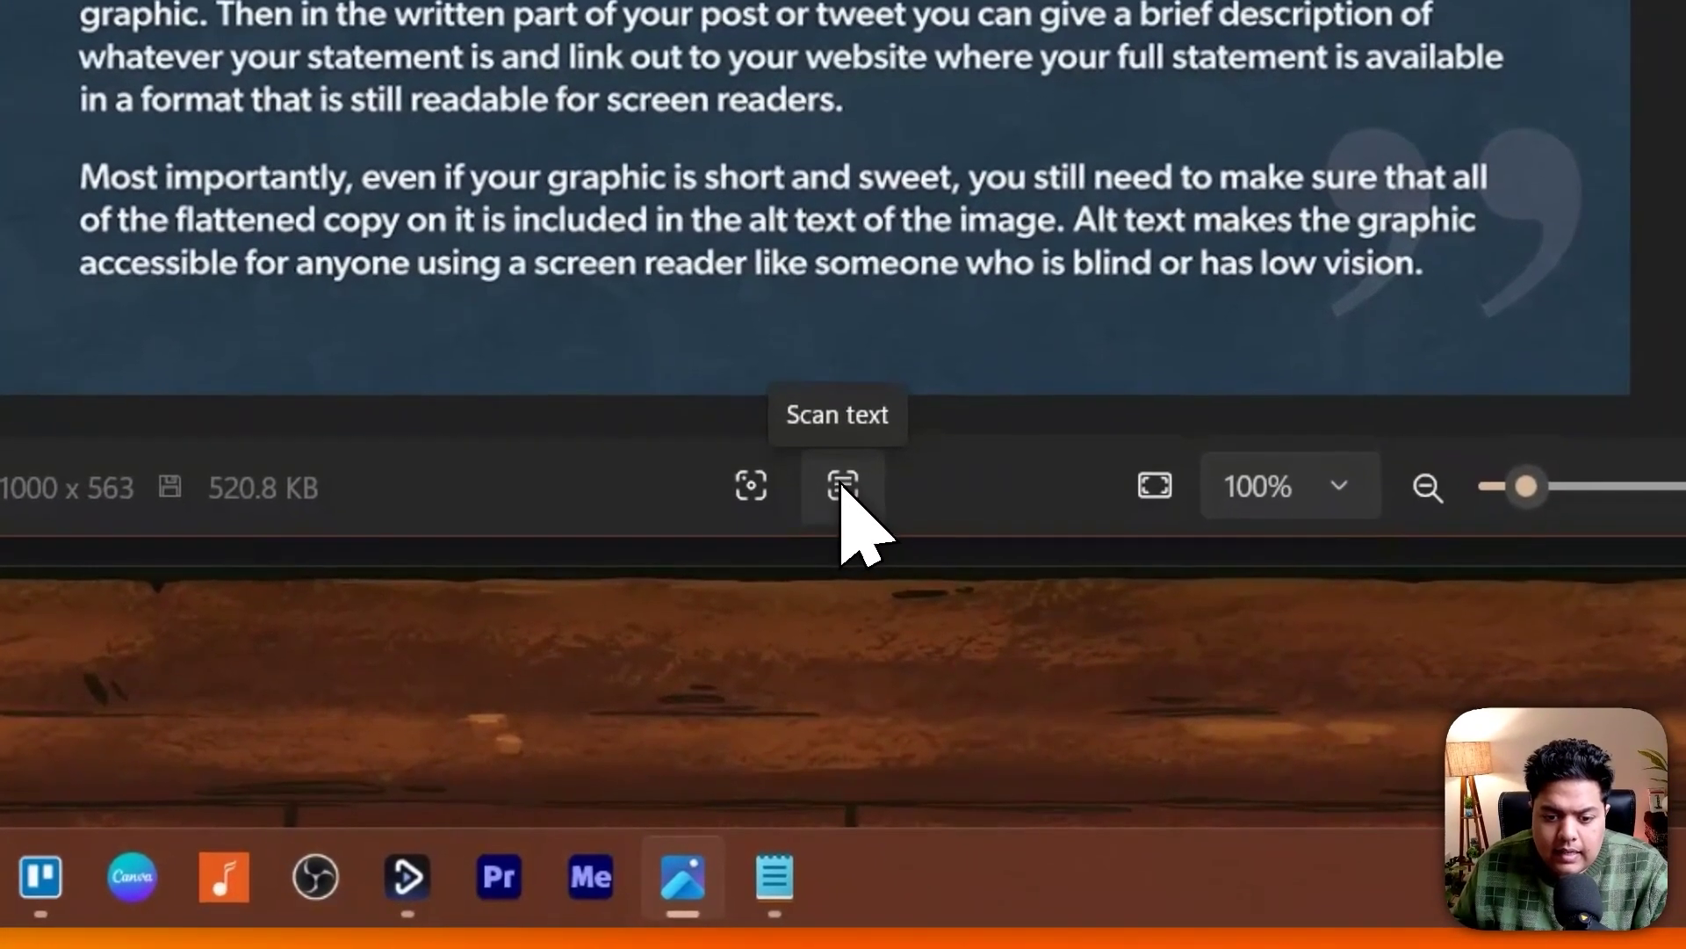
# - Scan the Flat-Text image for text in Photos, select all three paragraphs and copy them
pyautogui.click(858, 484)
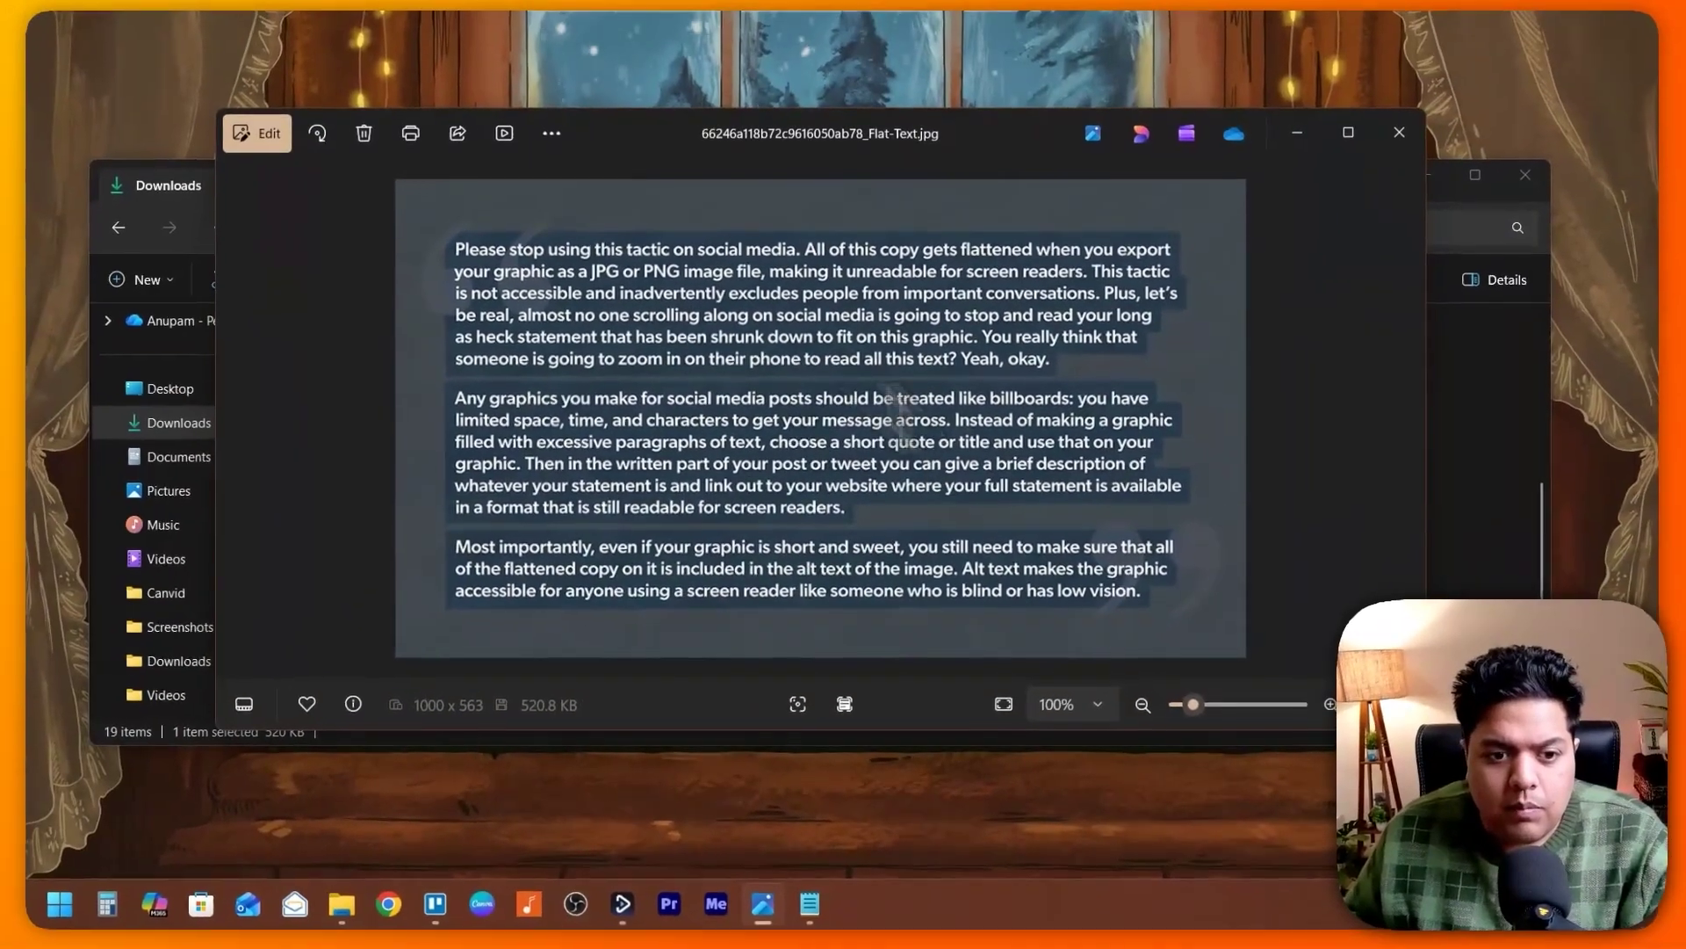
pyautogui.doubleClick(454, 264)
pyautogui.moveTo(779, 435); pyautogui.dragTo(1685, 948)
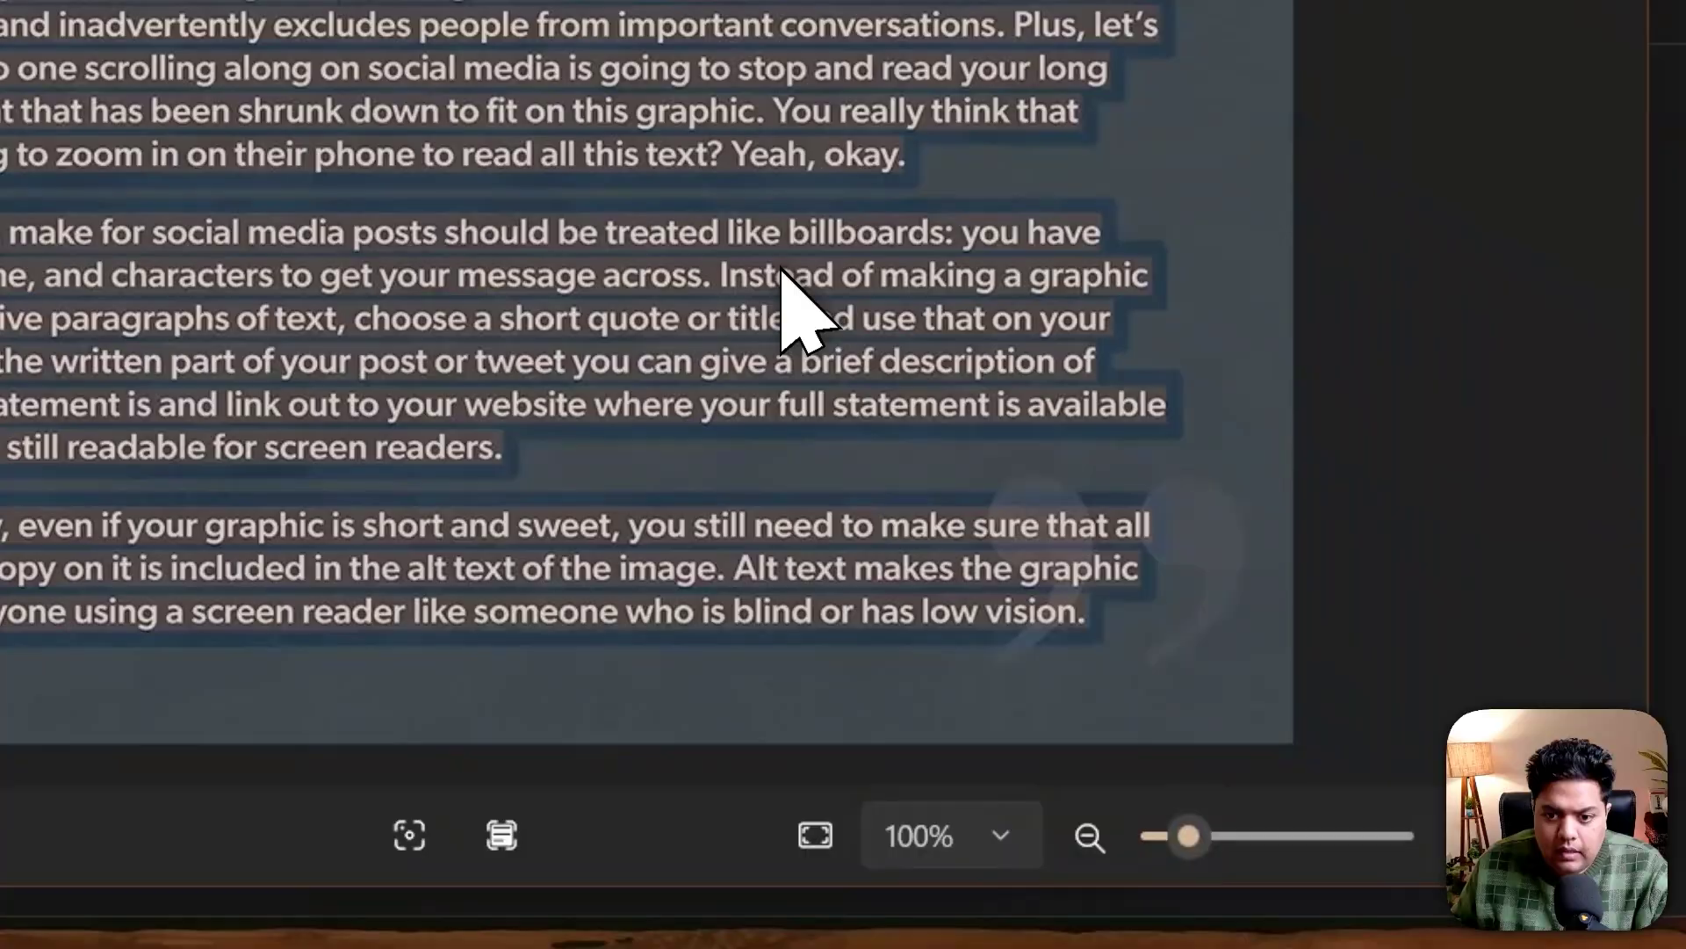
pyautogui.rightClick(837, 305)
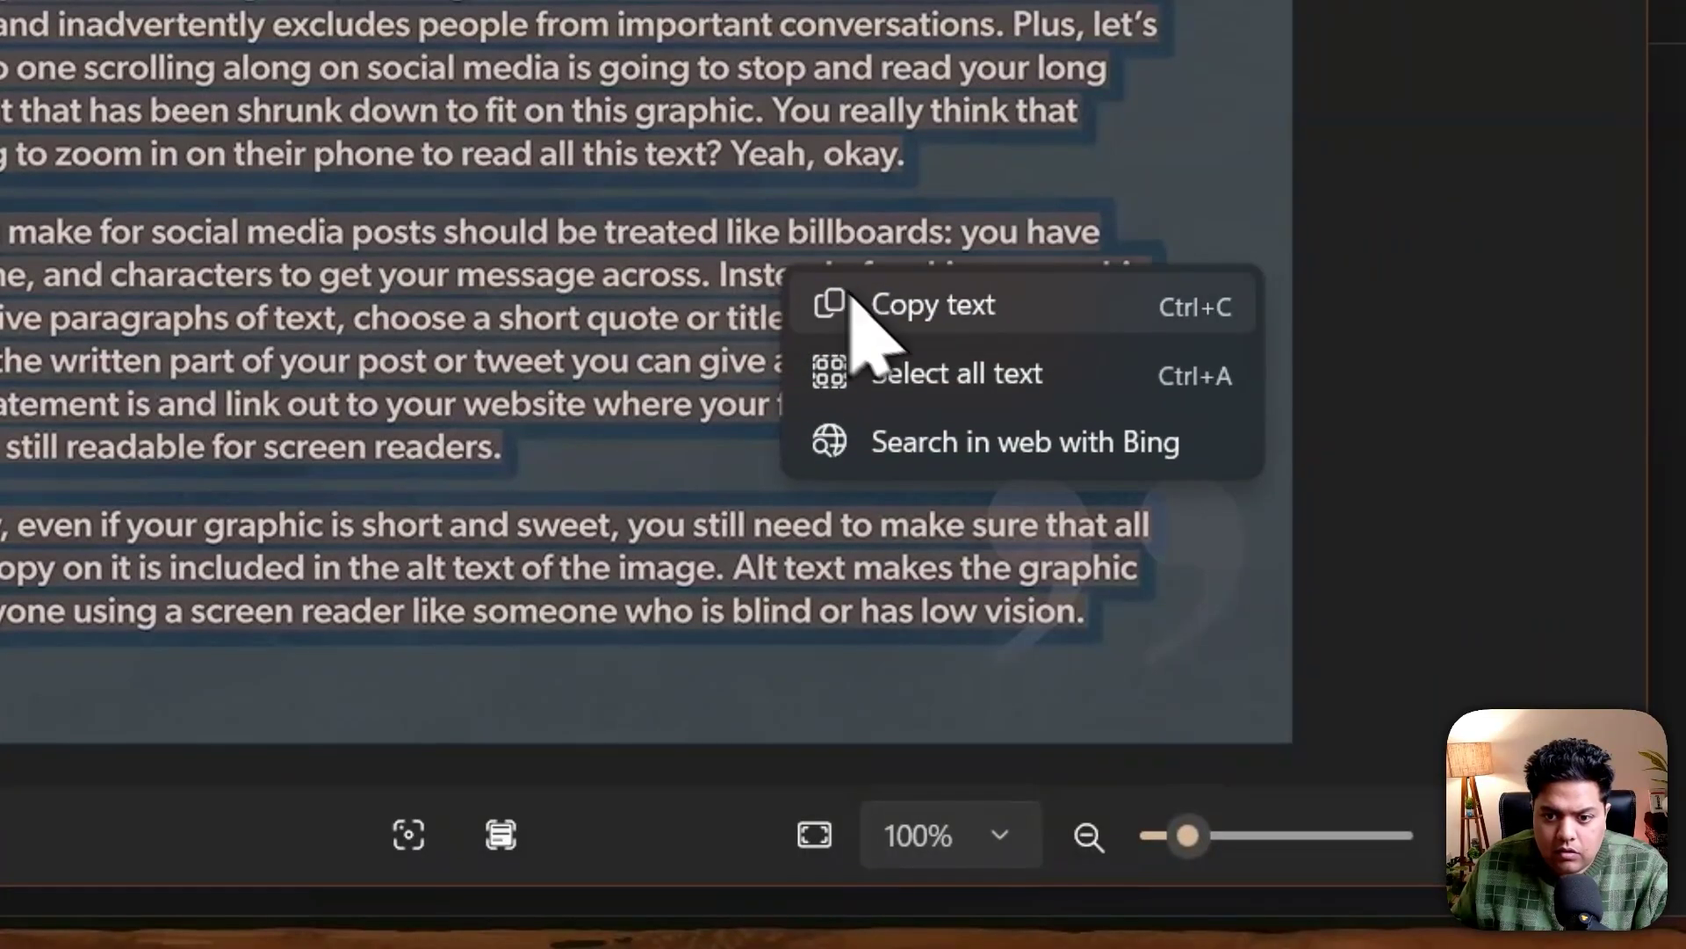
pyautogui.click(922, 308)
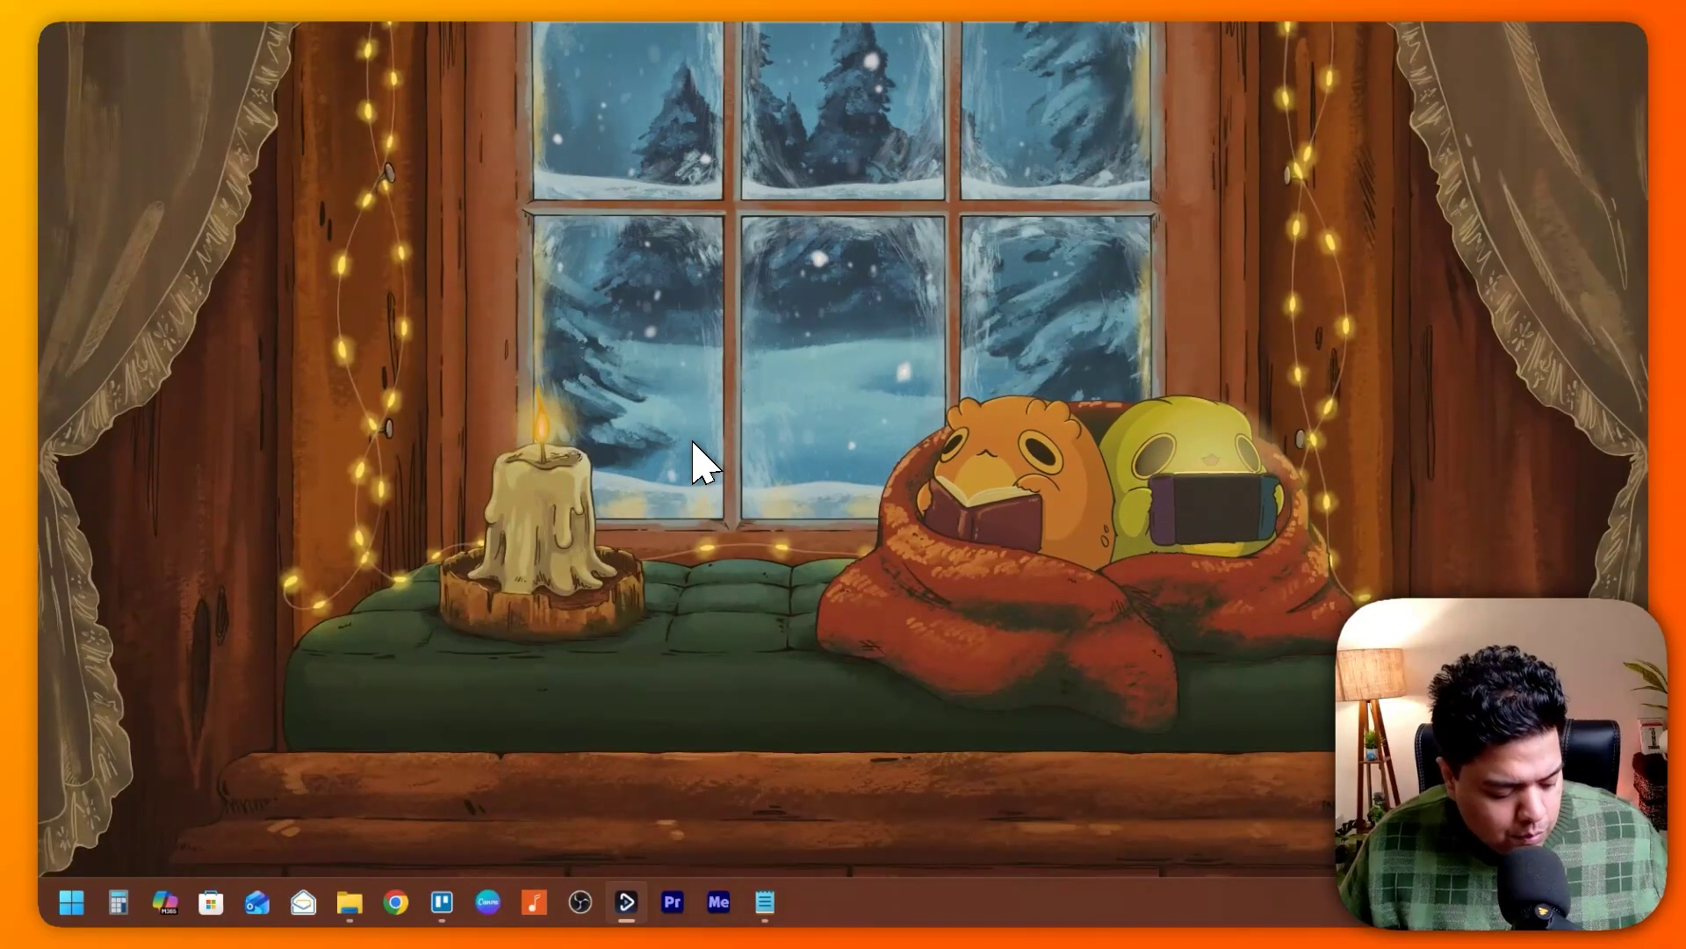
# - Start a screen-recording snip and fit the recording area around the two blanketed characters, about 775 × 595 pixels
pyautogui.press('super+shift+r')
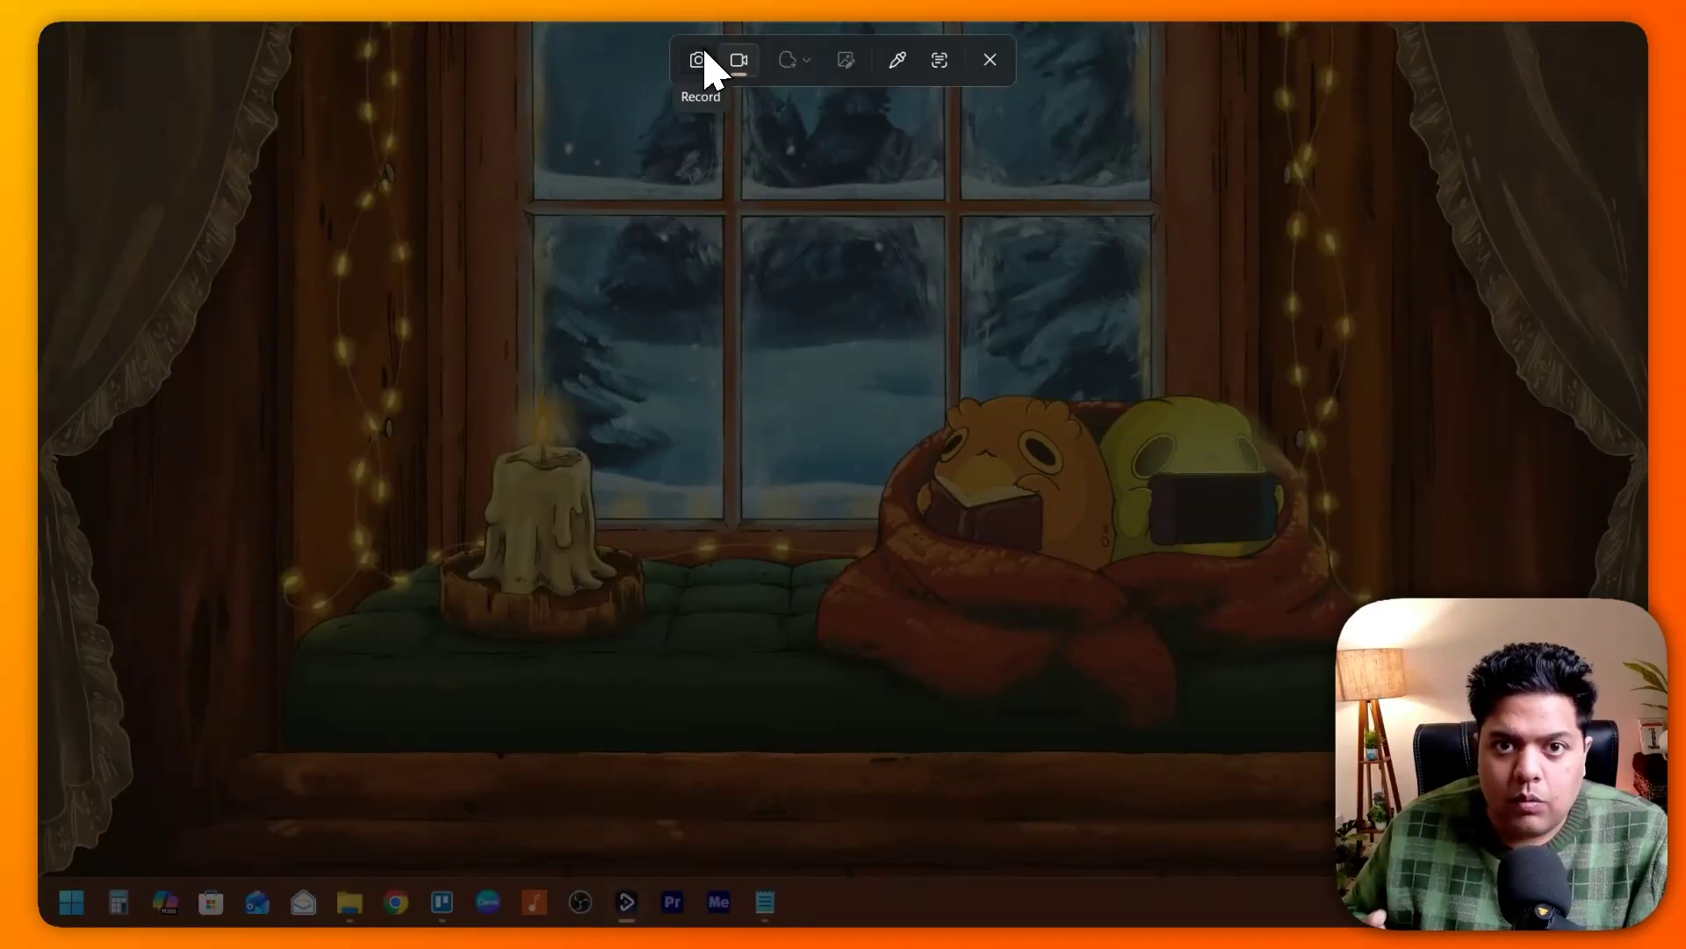
pyautogui.moveTo(740, 227); pyautogui.dragTo(1416, 777)
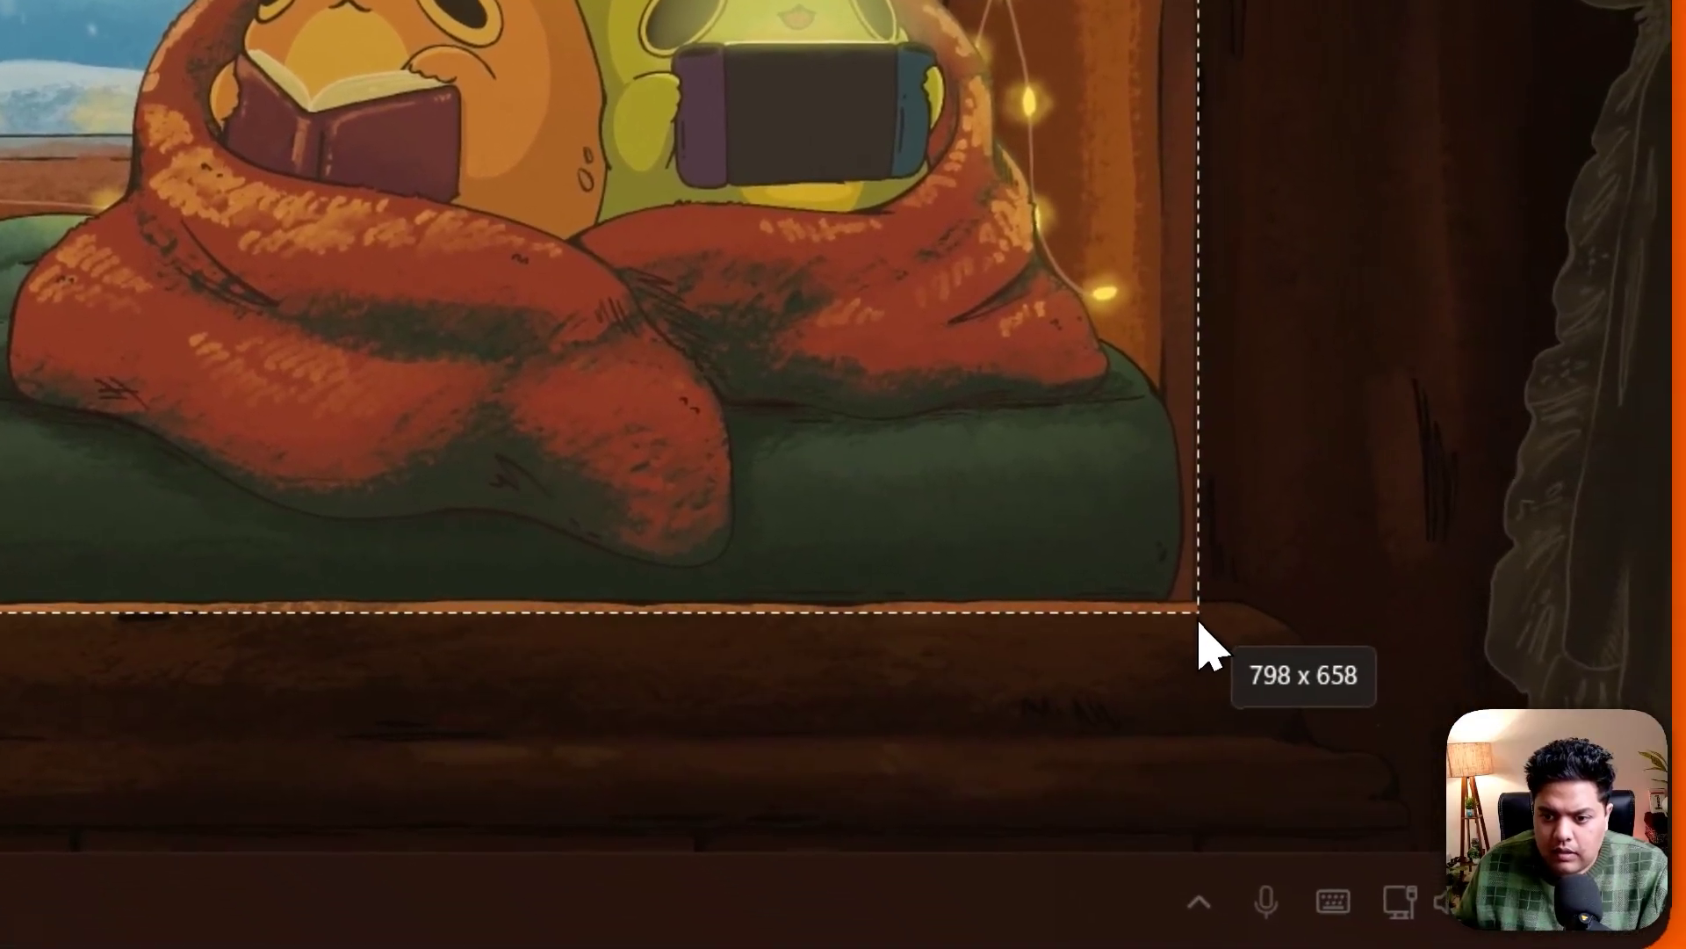
pyautogui.moveTo(1208, 646); pyautogui.dragTo(1197, 640)
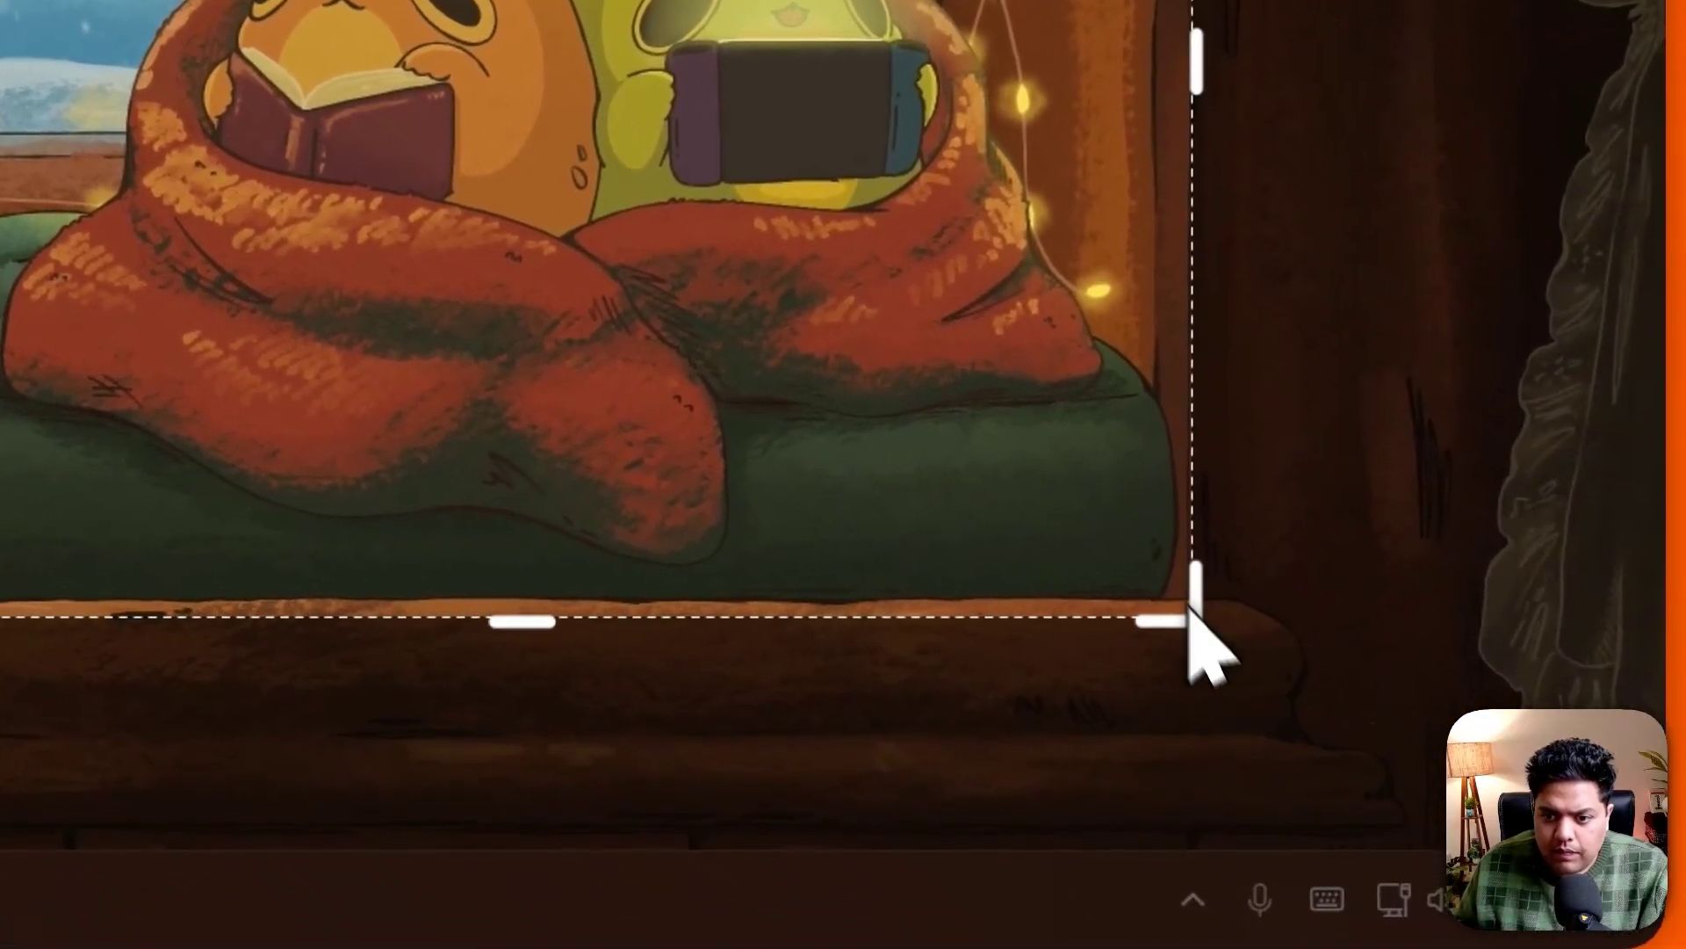
pyautogui.moveTo(1265, 570); pyautogui.dragTo(1433, 514)
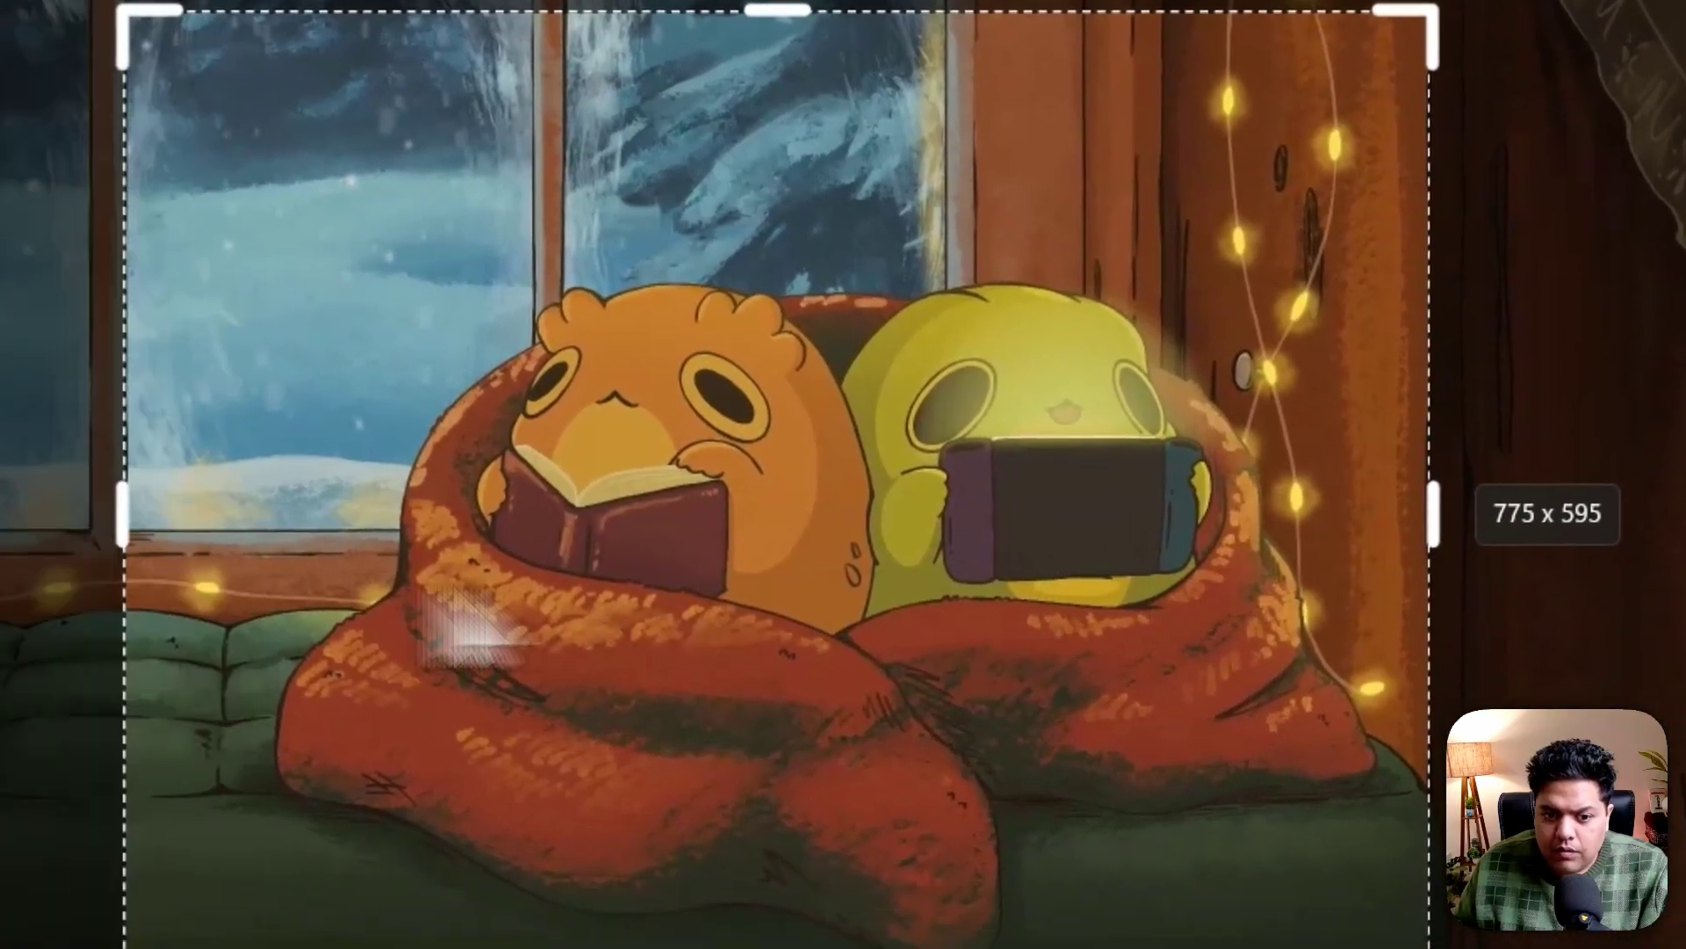
pyautogui.moveTo(123, 597); pyautogui.dragTo(130, 580)
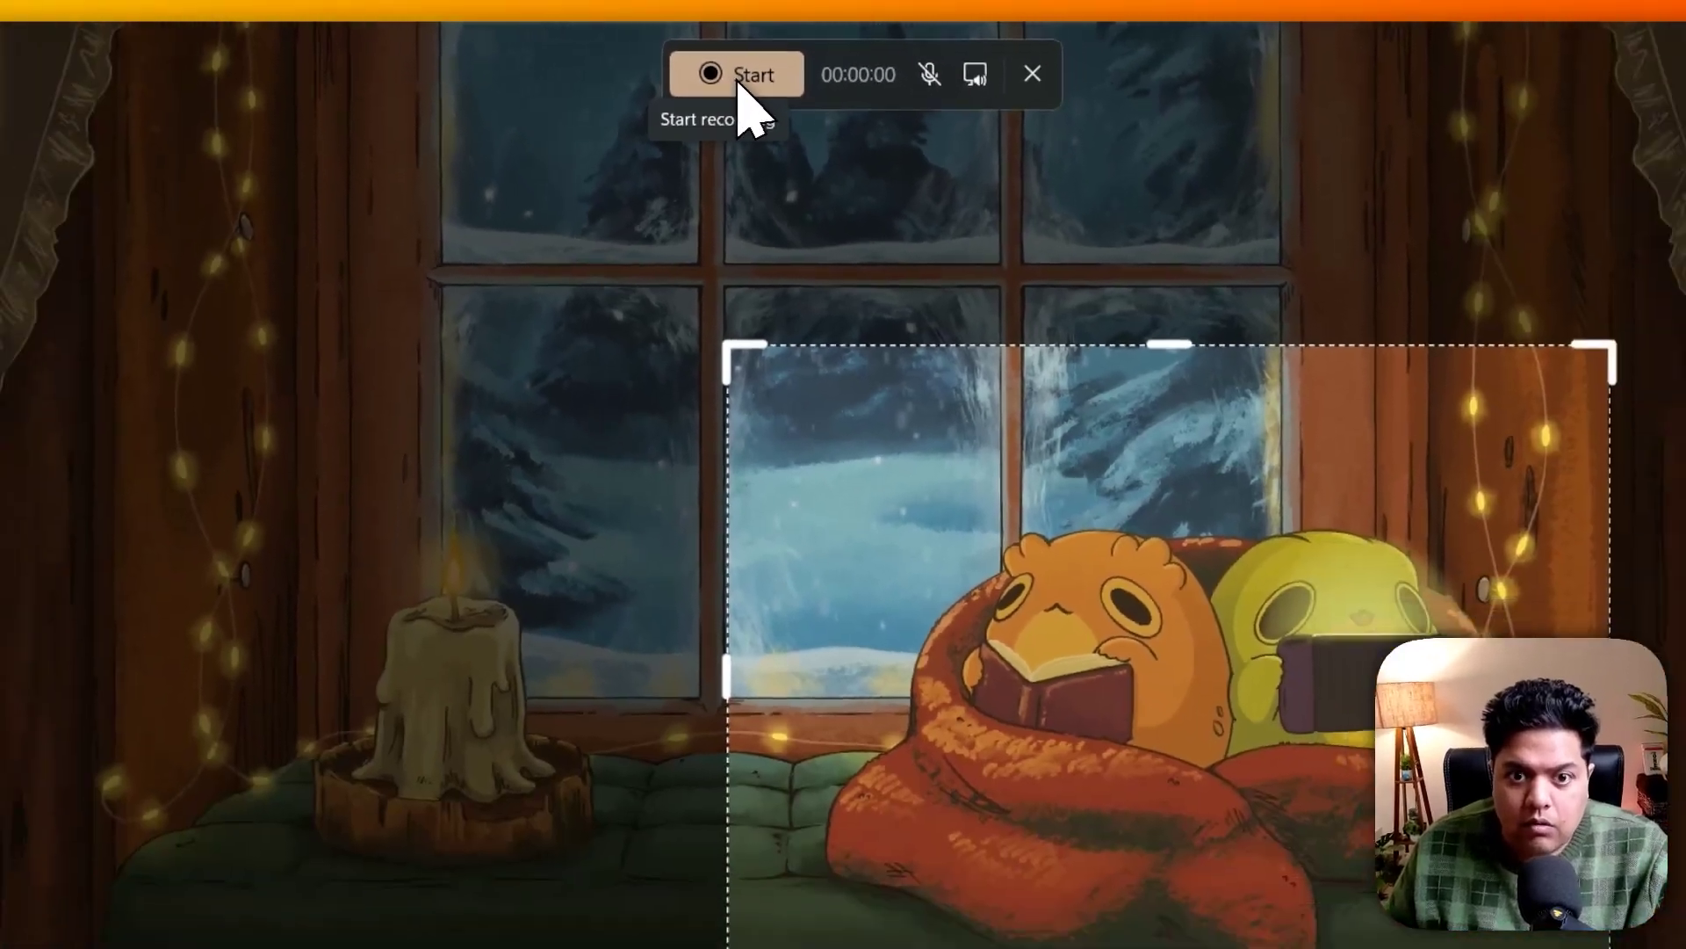
# - Record the selected area, stop the recording, and play the clip in the maximised Snipping Tool window
pyautogui.click(740, 82)
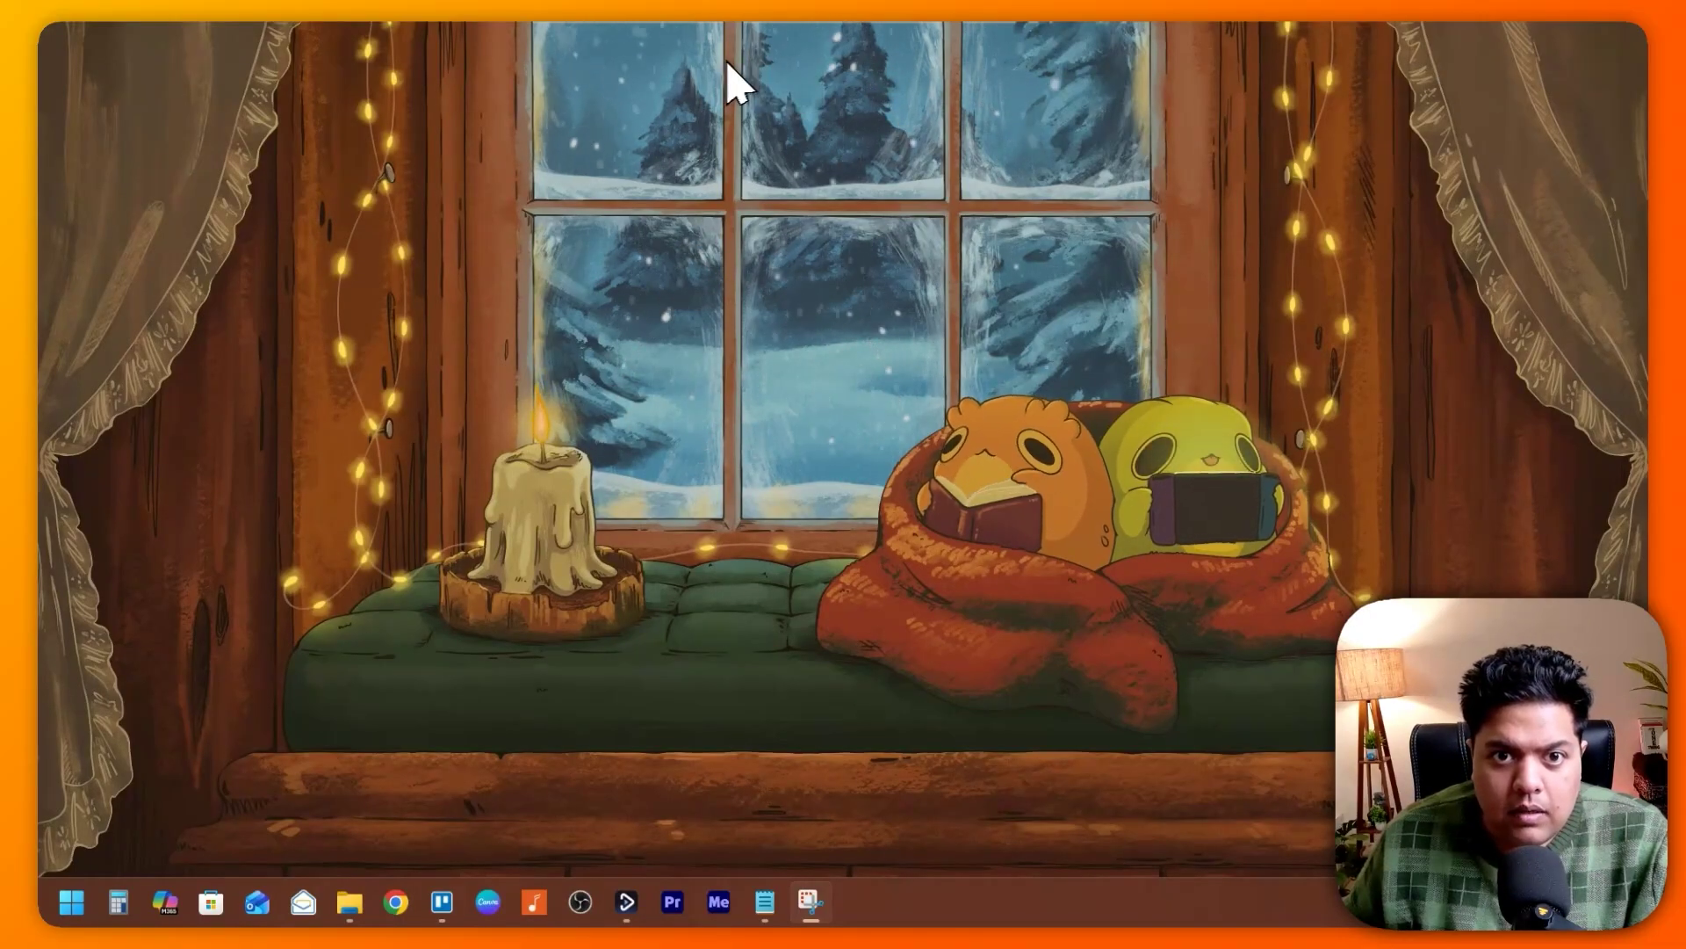
pyautogui.click(776, 78)
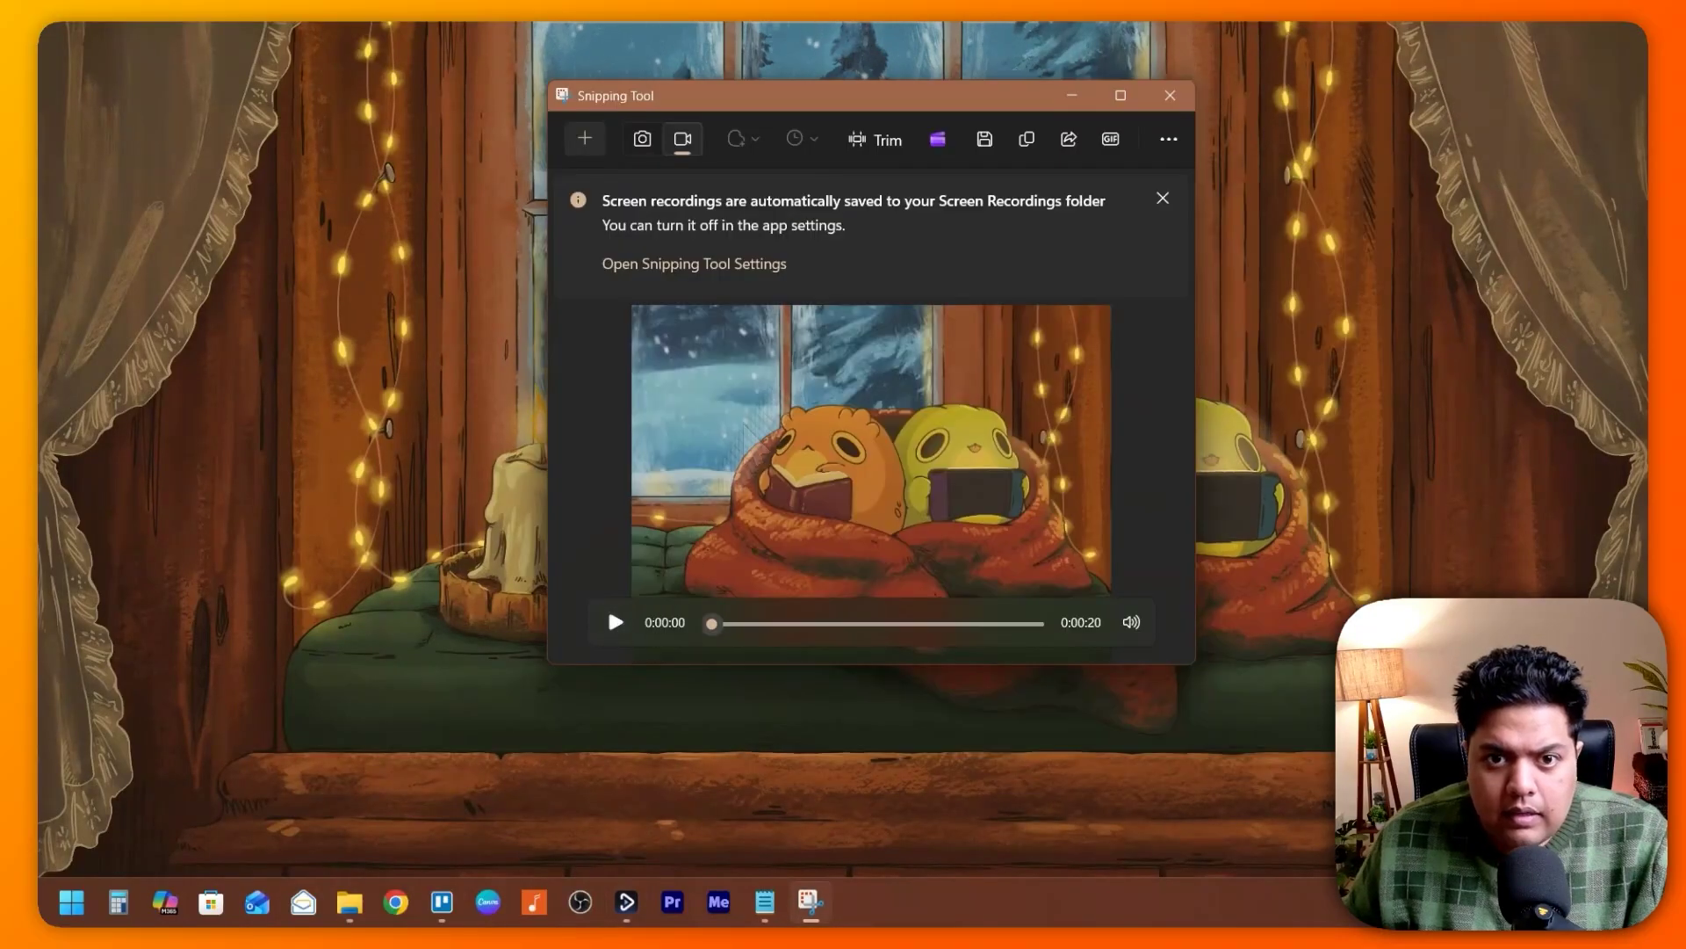
pyautogui.doubleClick(904, 99)
pyautogui.click(587, 837)
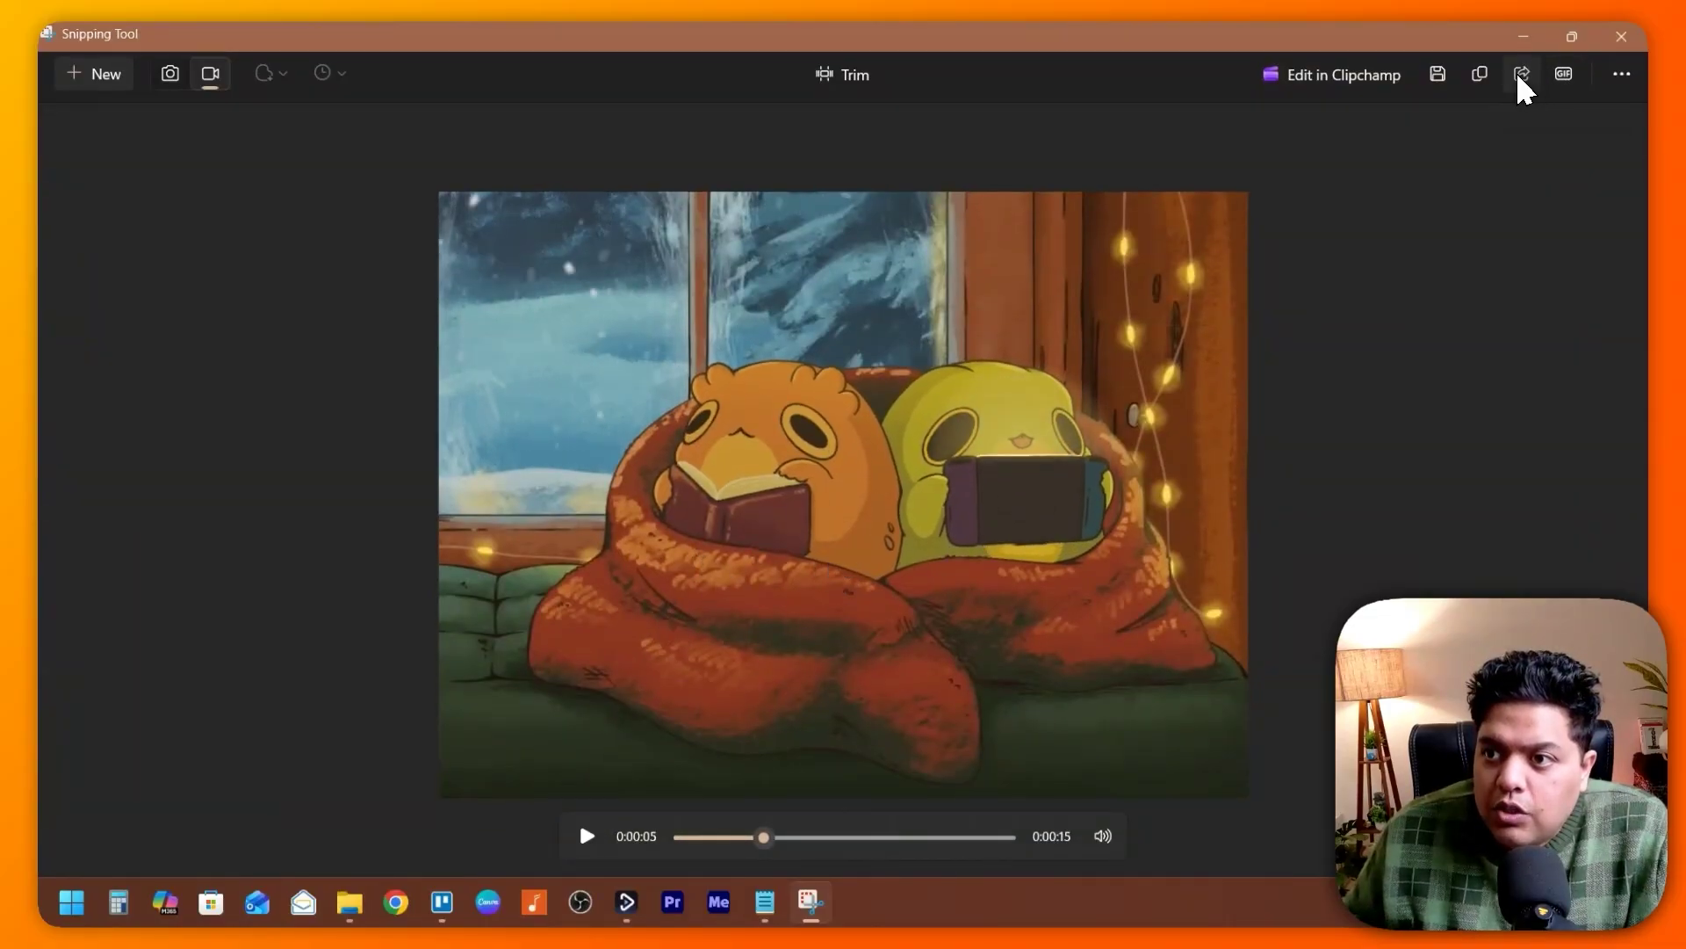
# - View and dismiss the sharing options for the recording, and open the screen recordings folder
pyautogui.click(1522, 75)
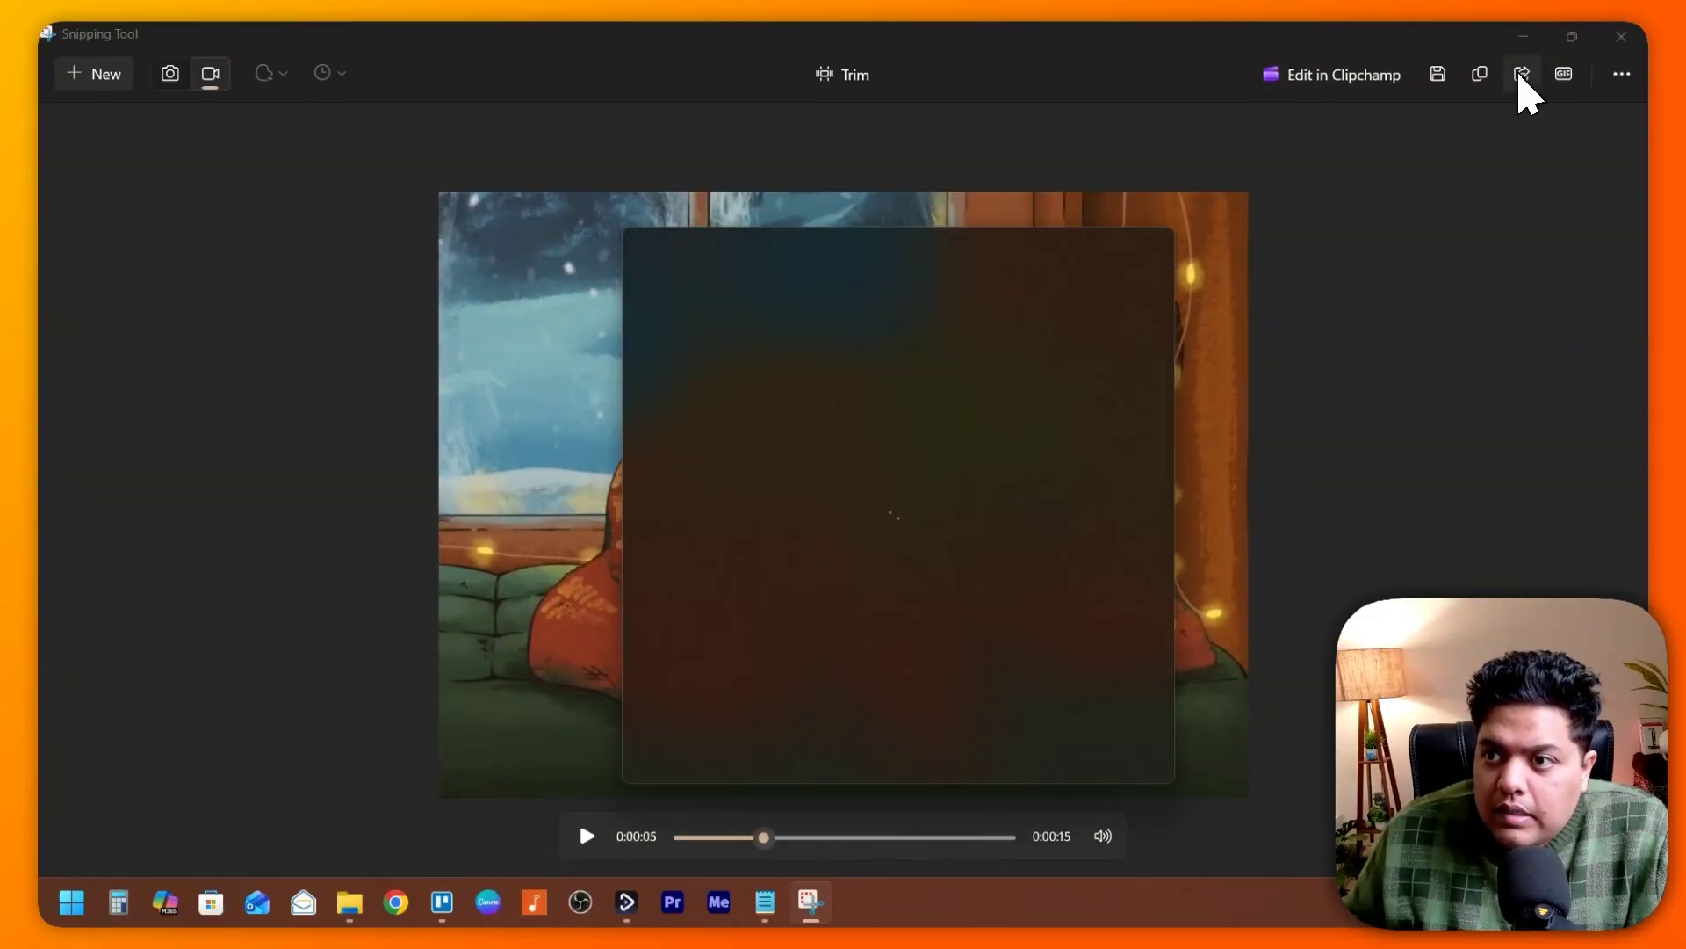
pyautogui.click(1148, 252)
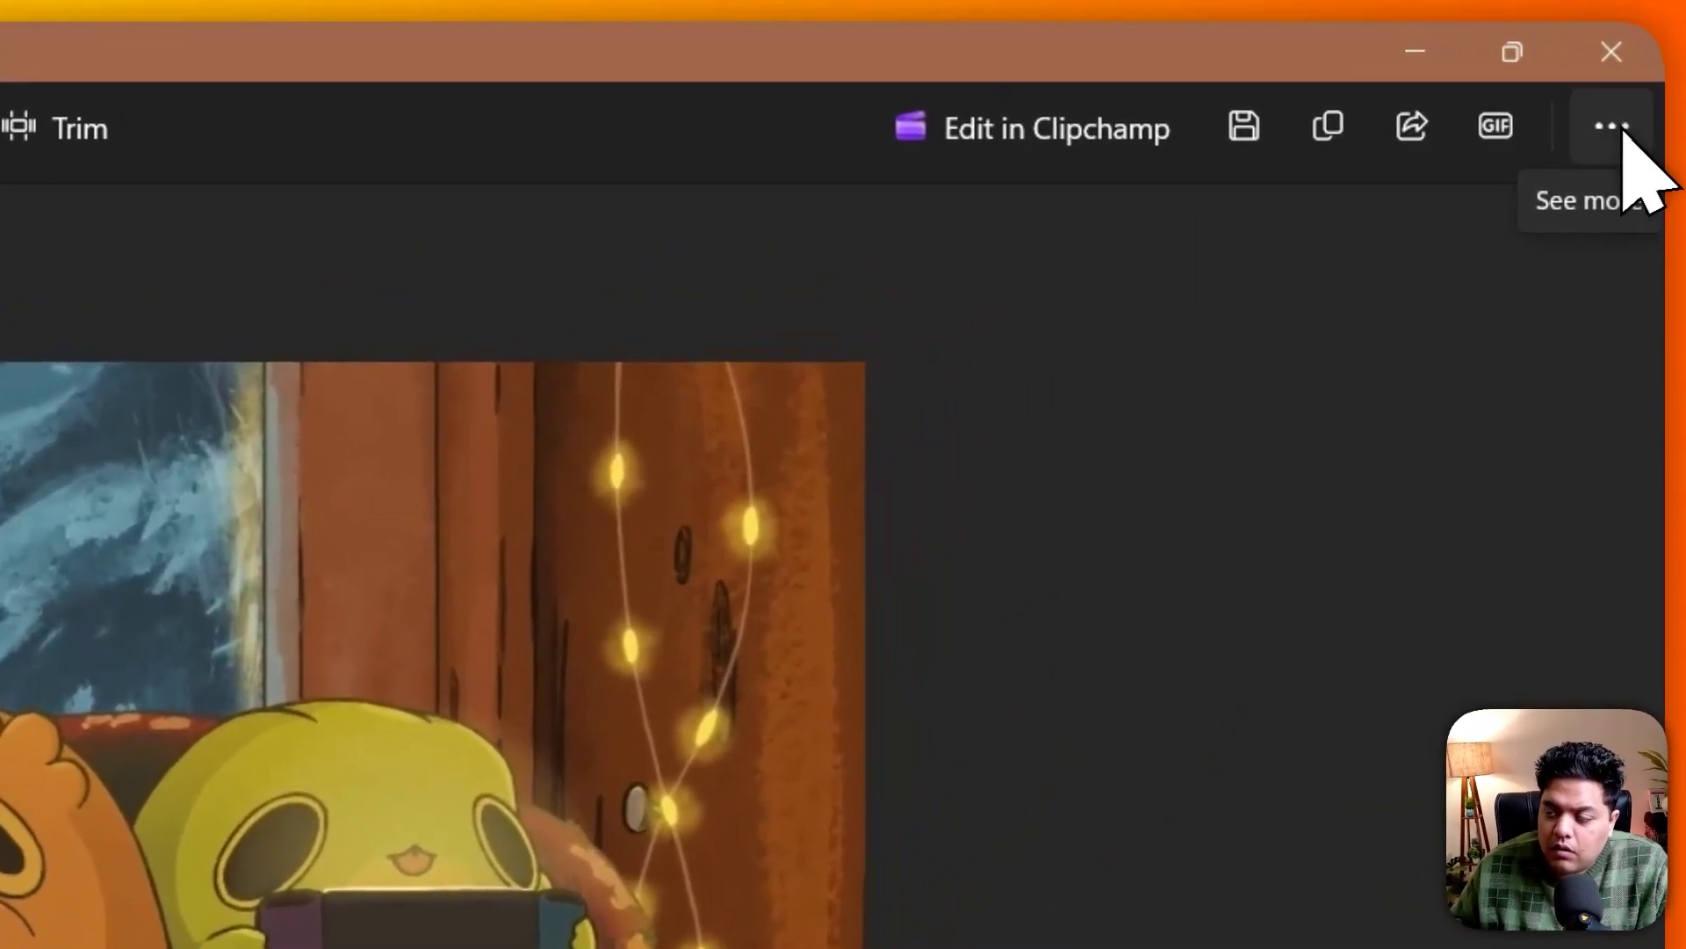
pyautogui.click(1622, 77)
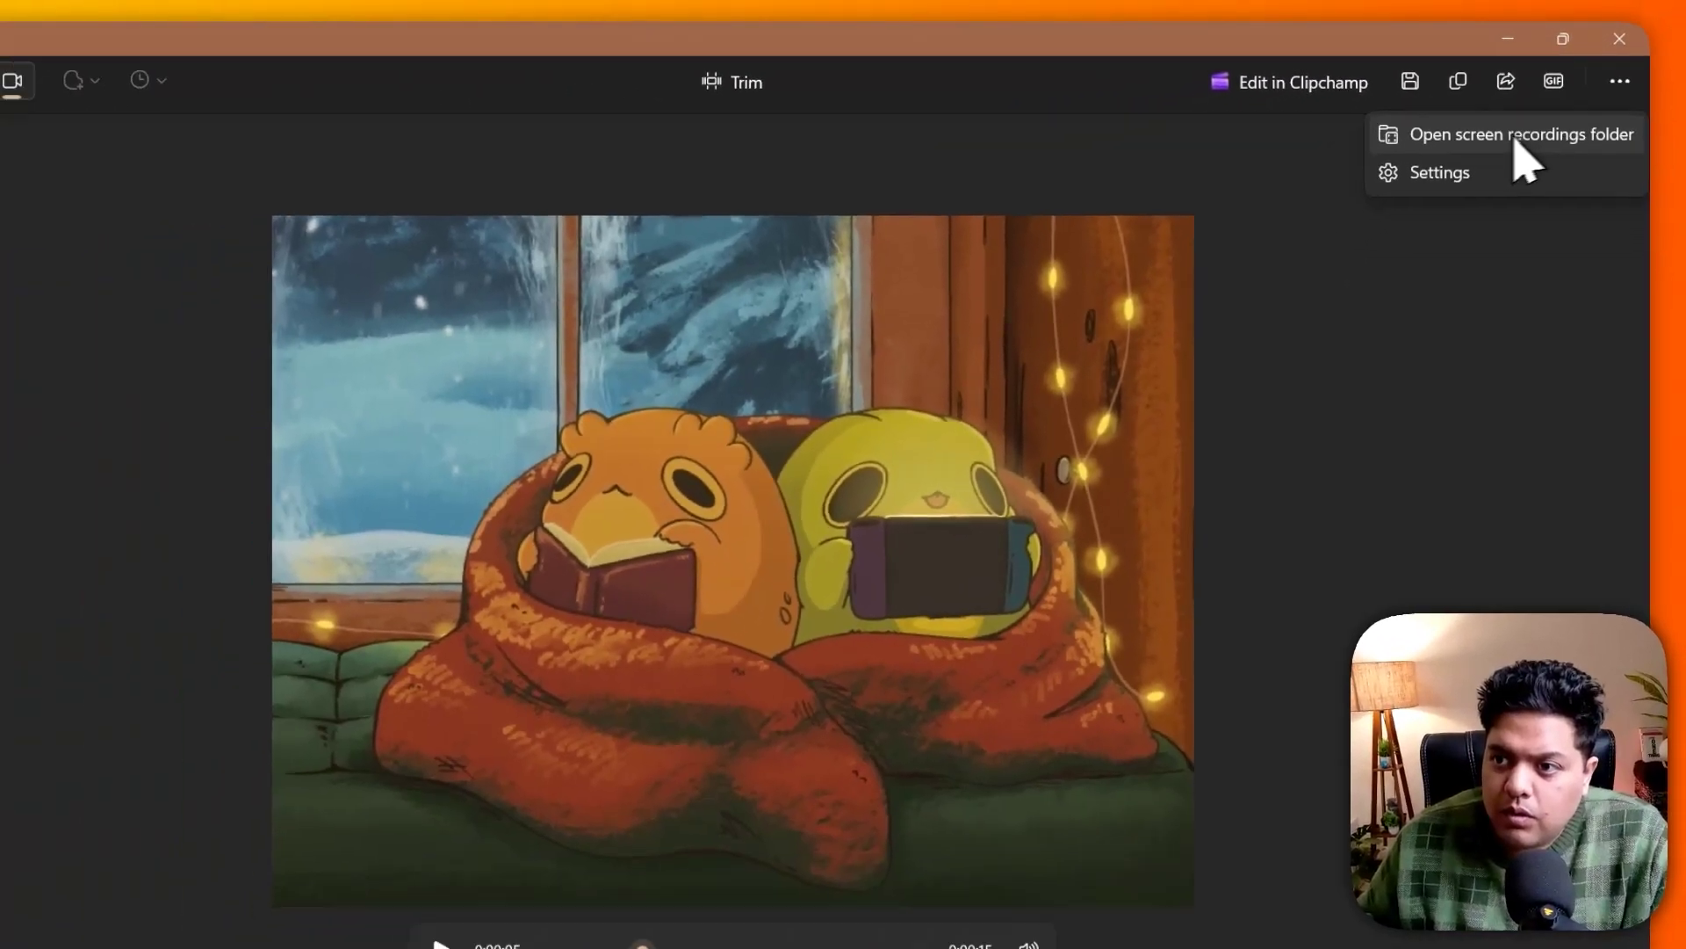
pyautogui.click(1502, 230)
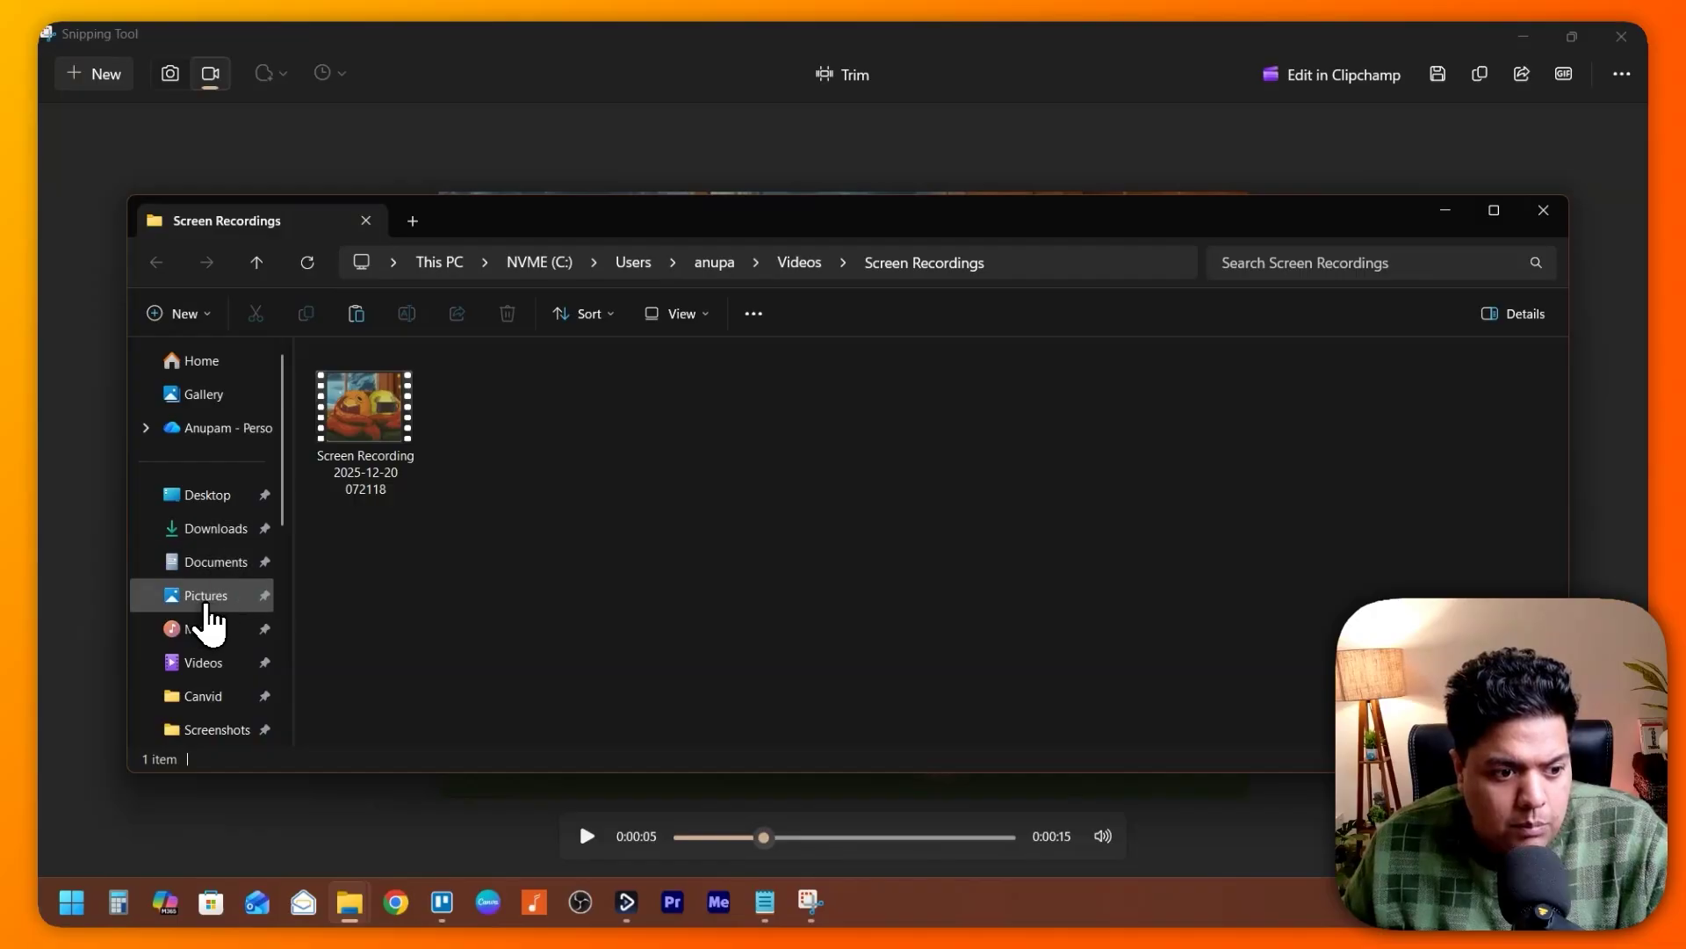
# - Browse the Pictures folder and open the Screen Recordings folder inside Videos
pyautogui.click(224, 599)
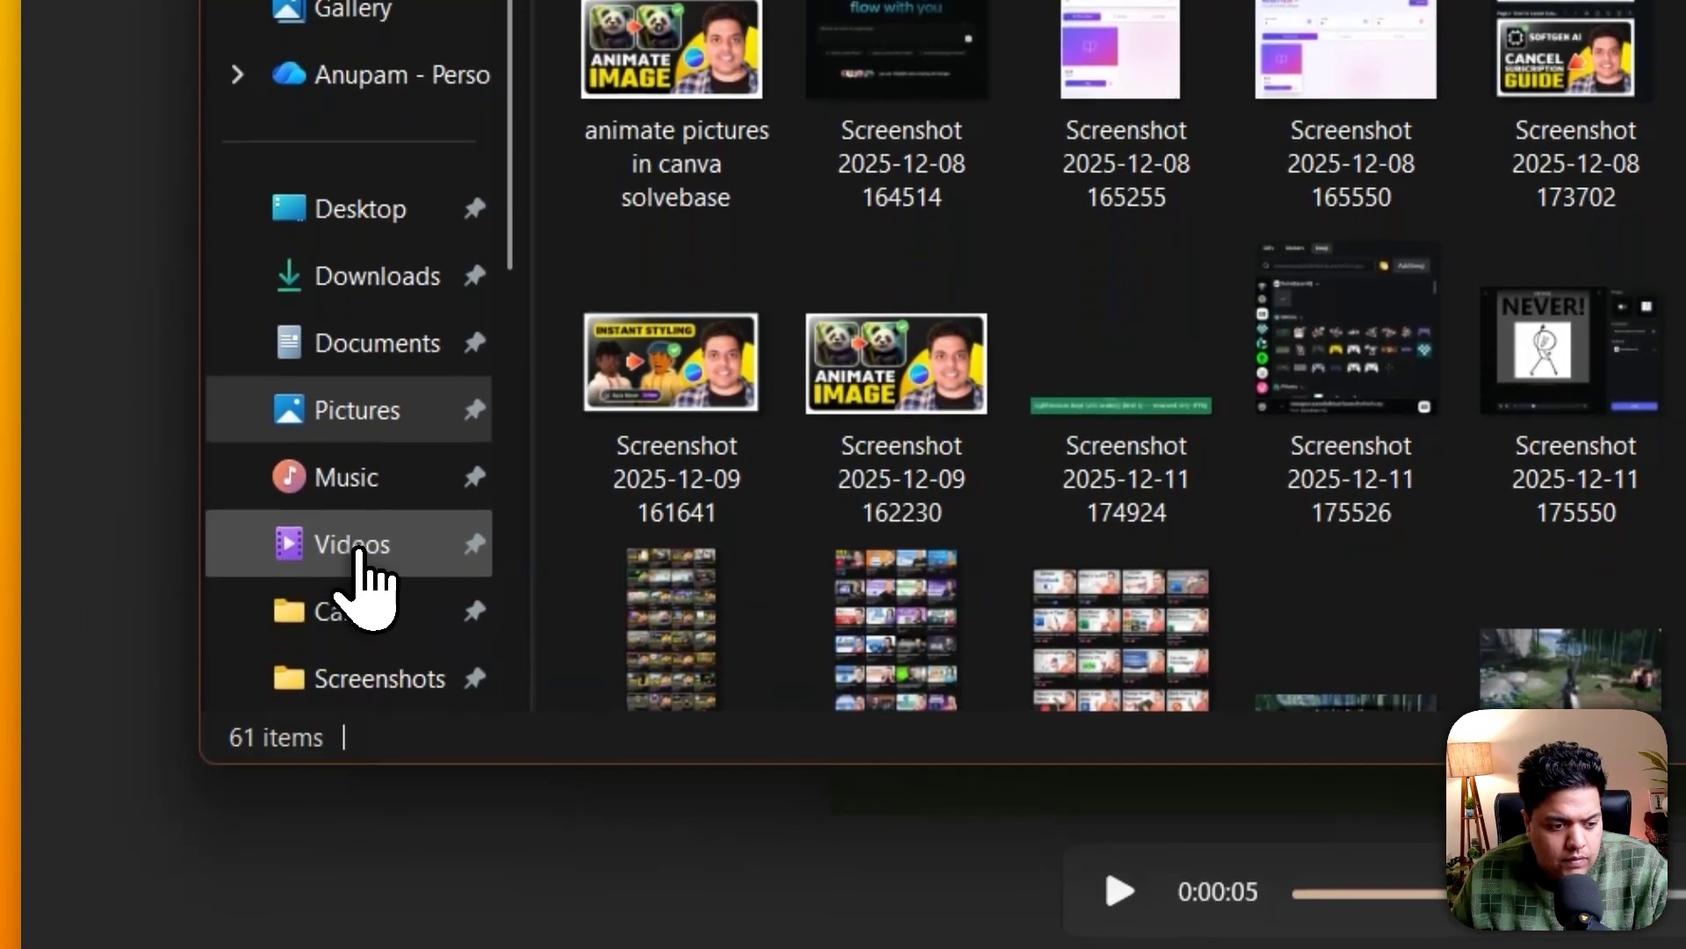
pyautogui.click(350, 606)
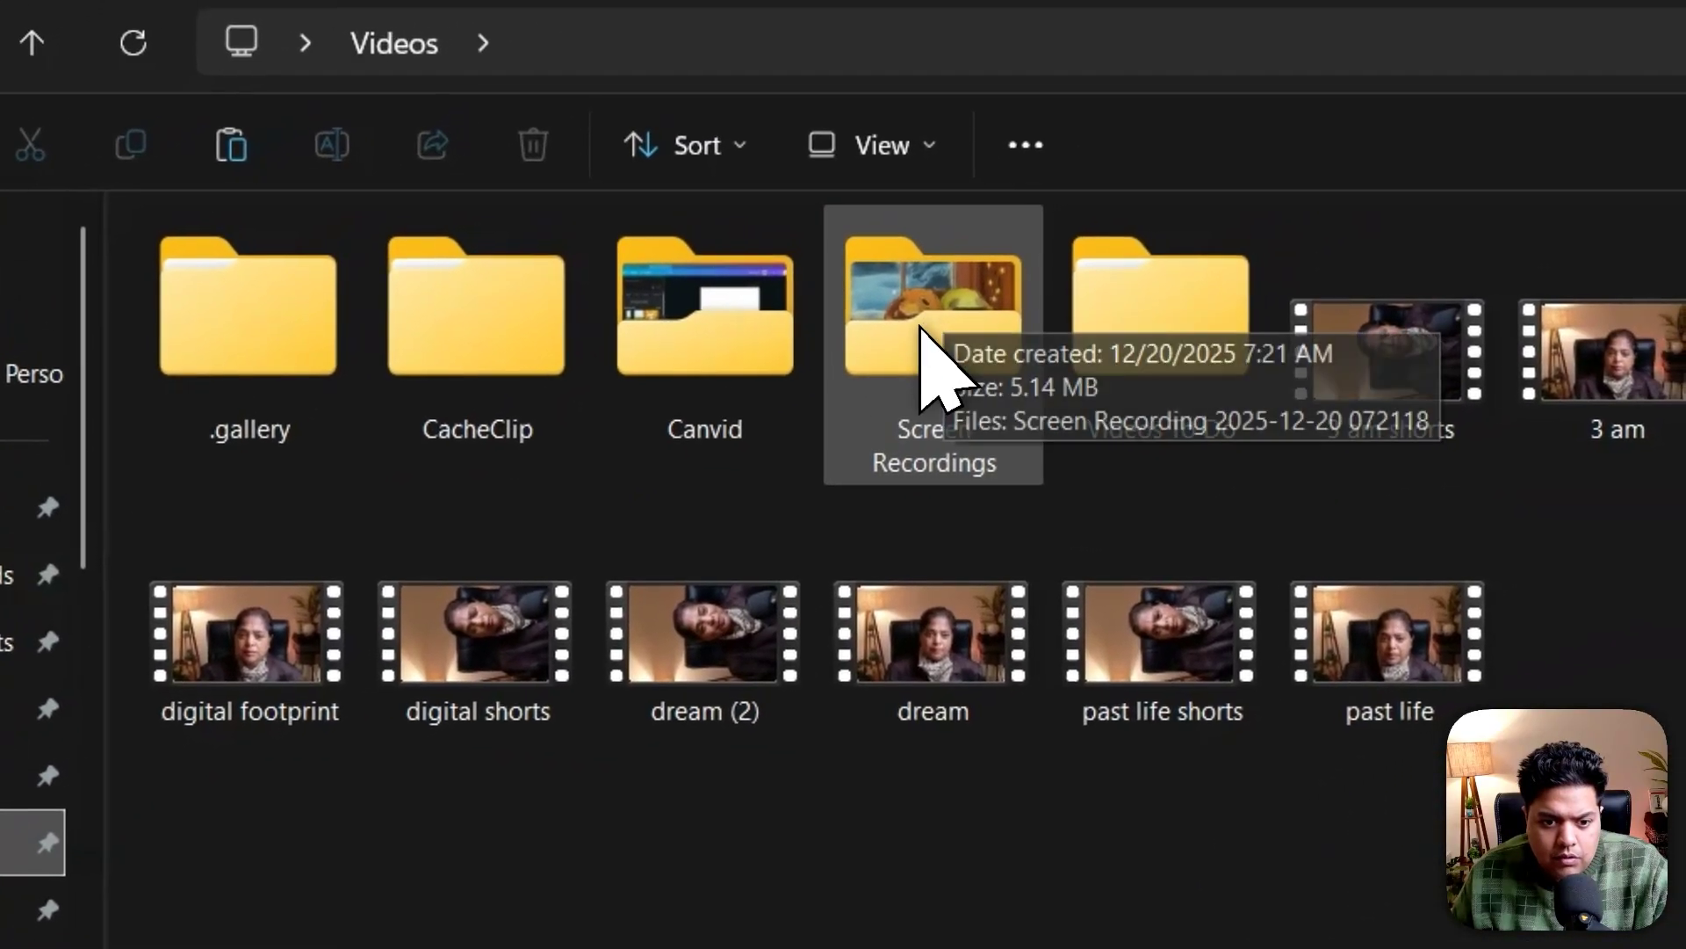
pyautogui.doubleClick(1001, 333)
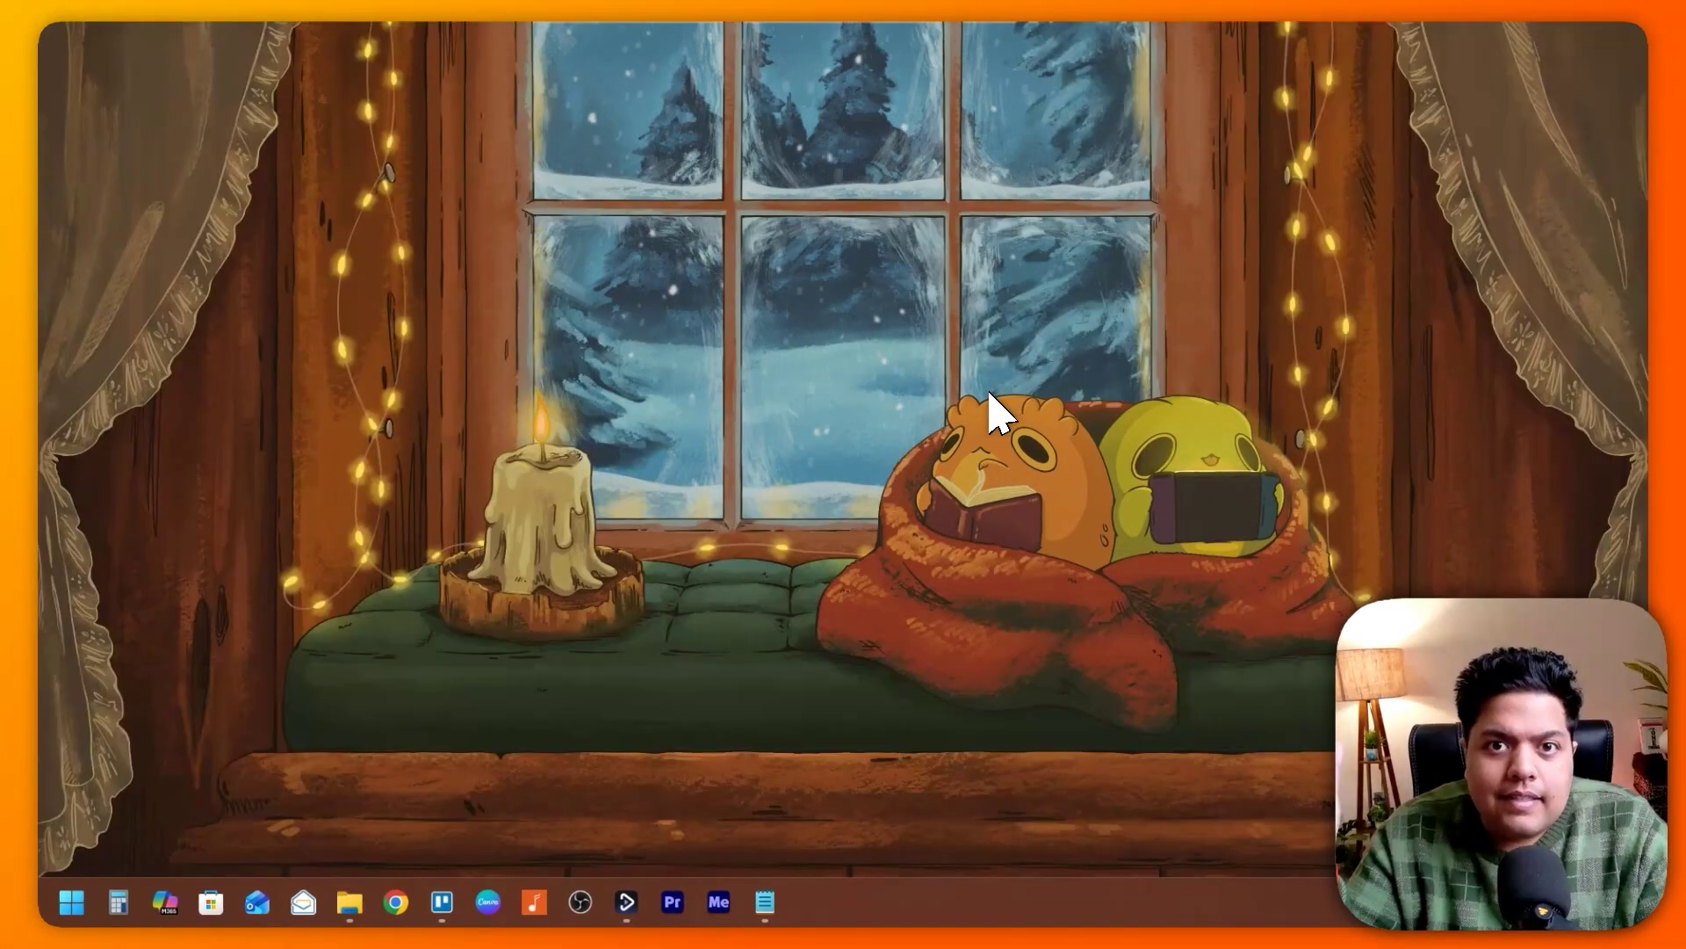